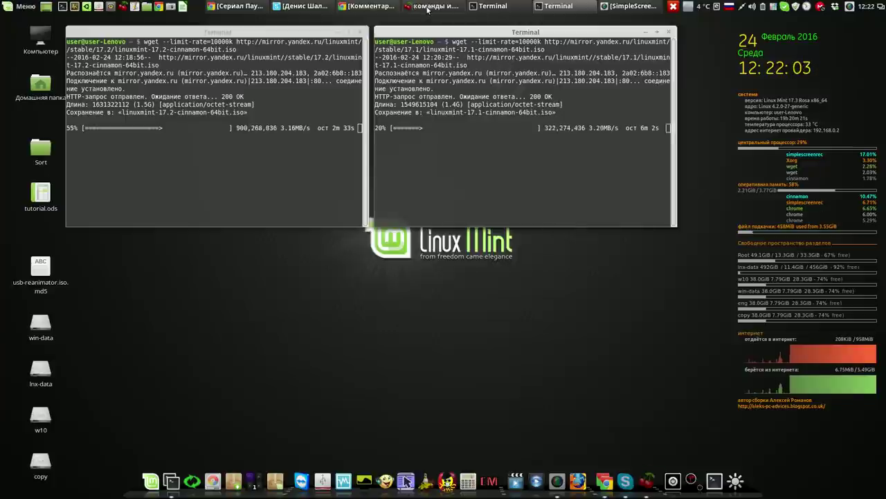
- Copy the wget download command for linuxmint-17.3-cinnamon-64bit.iso from the CherryTree notes and minimise the notes window
left_click(428, 9)
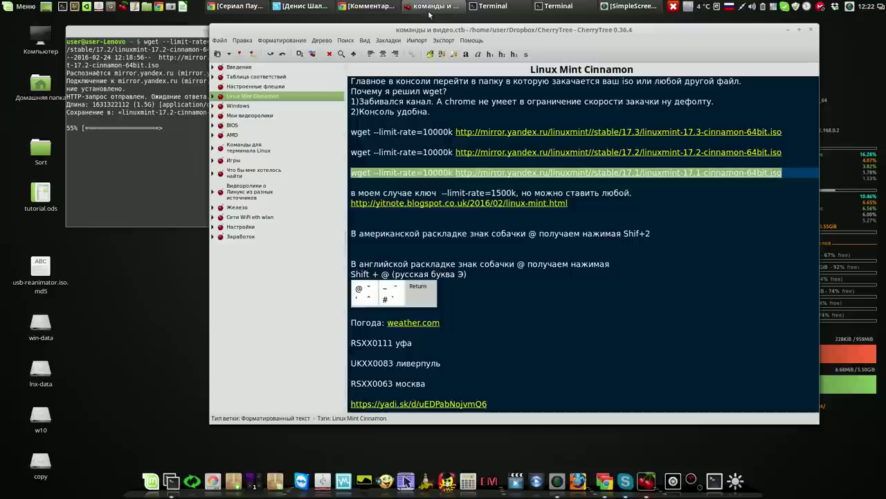
left_click(435, 184)
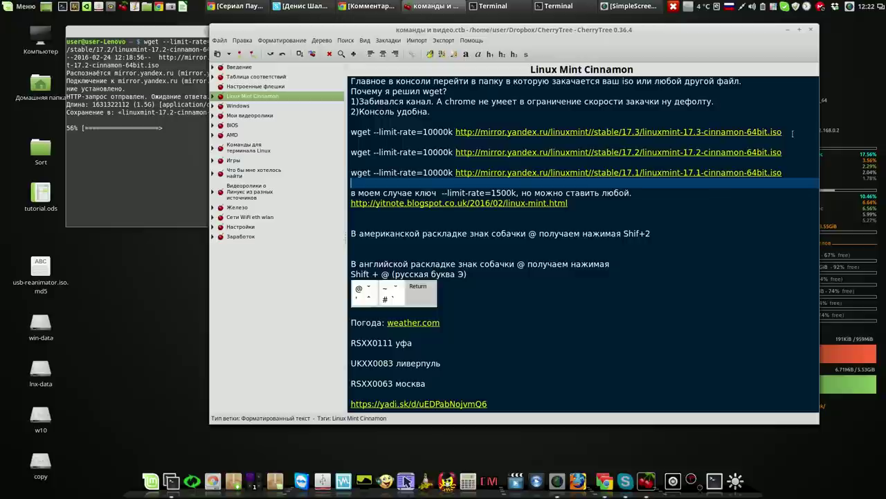
left_click_drag(786, 133, 352, 132)
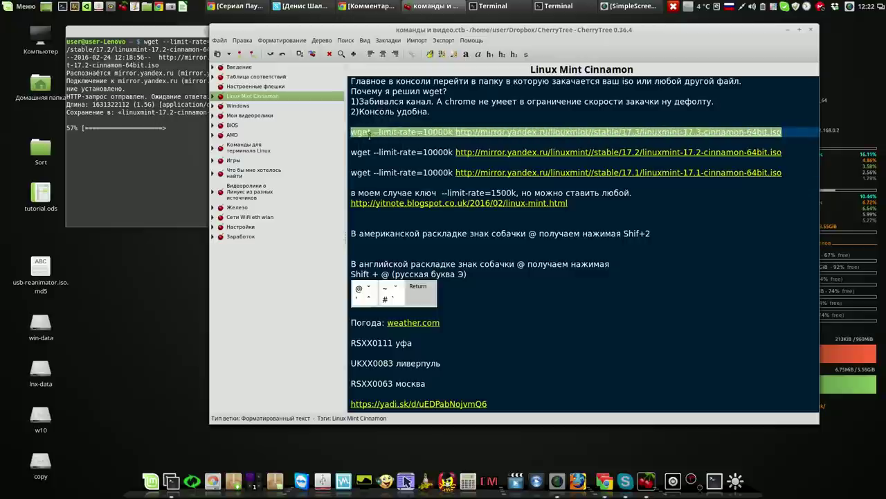
right_click(369, 135)
left_click(404, 158)
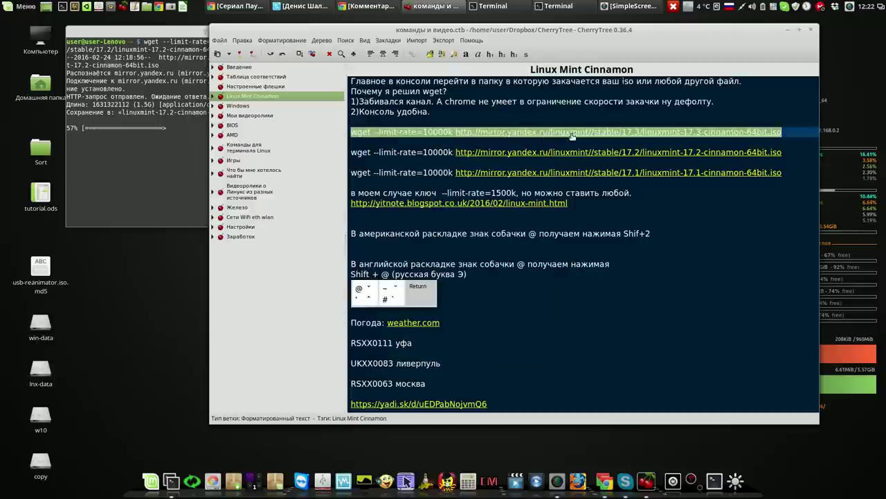
left_click(787, 30)
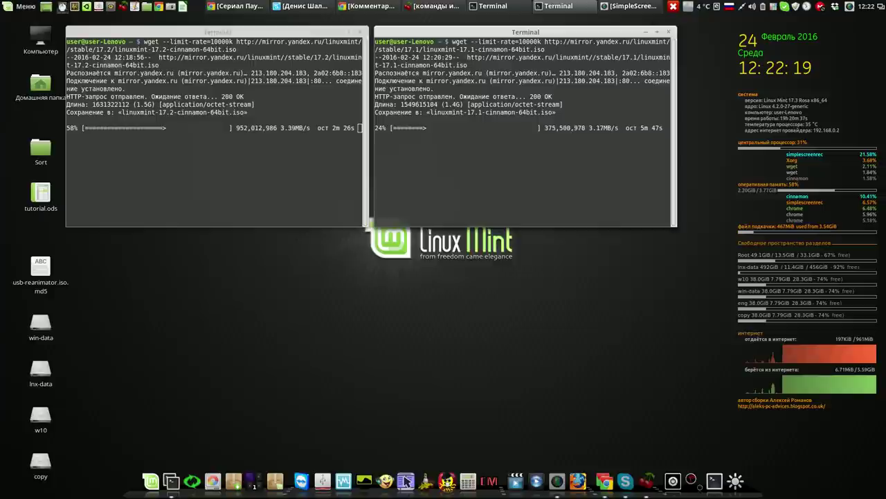
key("ctrl+alt+t")
right_click(447, 207)
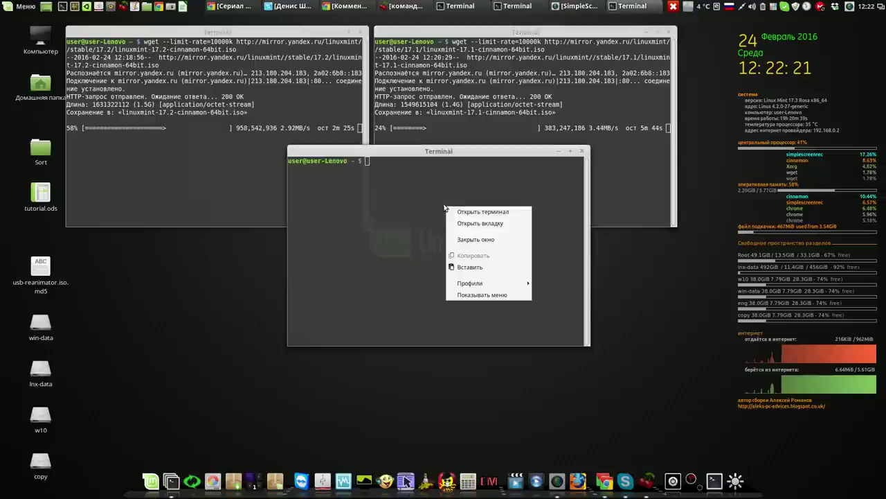
left_click(467, 266)
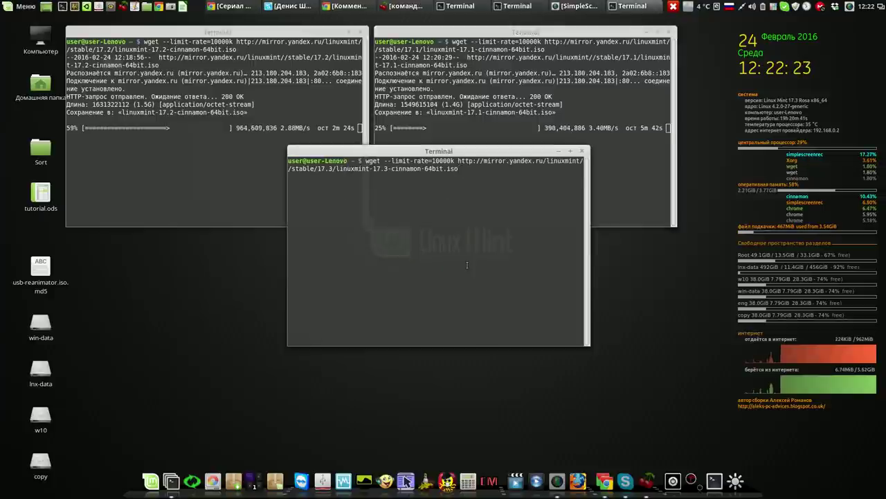
key("Return")
- Shorten the three download terminals and arrange them so the 17.3 window sits directly below the 17.2 one
left_click_drag(523, 153, 298, 241)
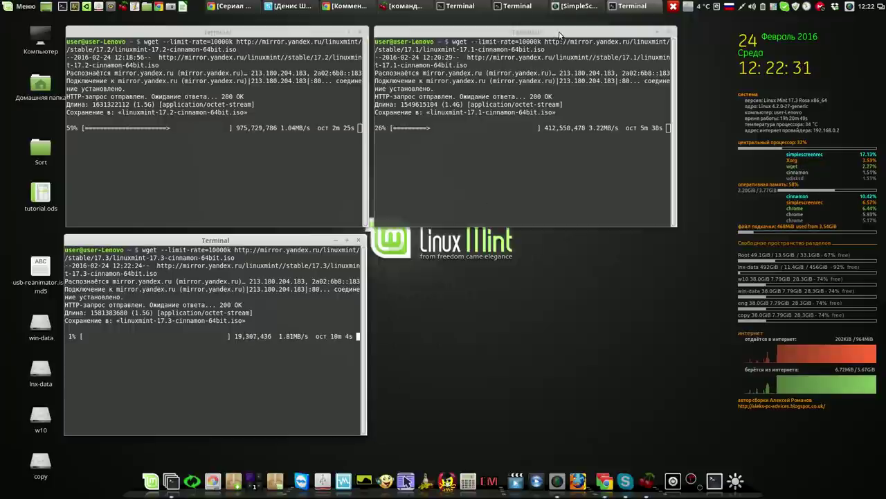
left_click_drag(560, 34, 561, 33)
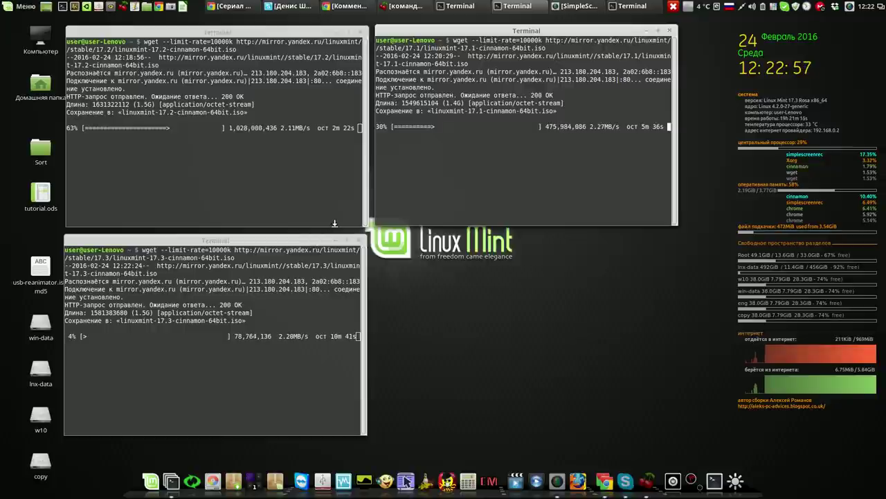
left_click_drag(342, 192, 341, 156)
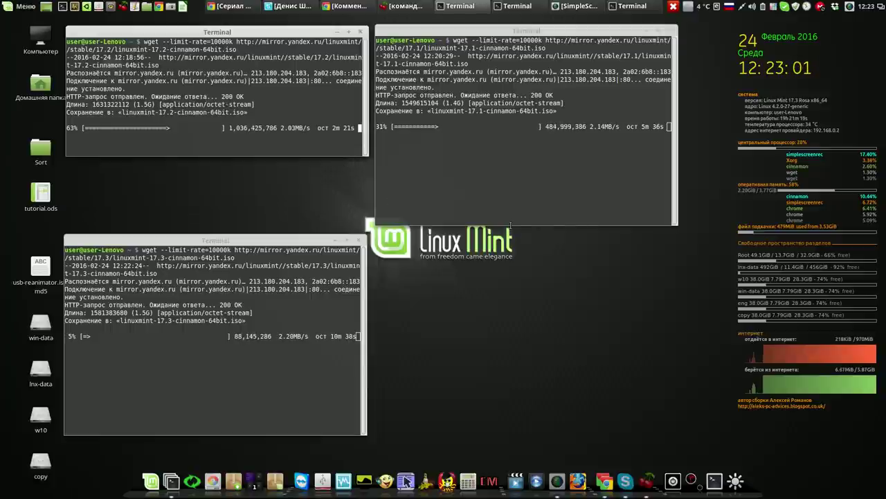
left_click_drag(512, 225, 517, 158)
left_click_drag(299, 237, 306, 173)
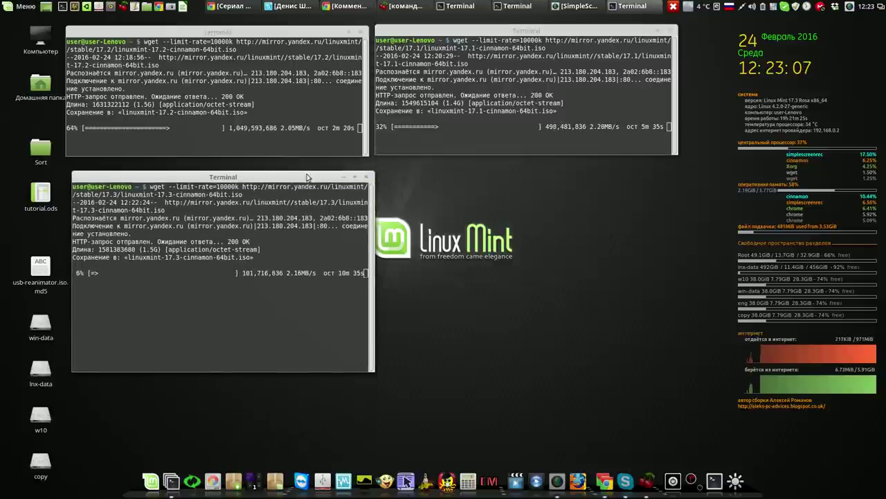
left_click_drag(250, 371, 252, 293)
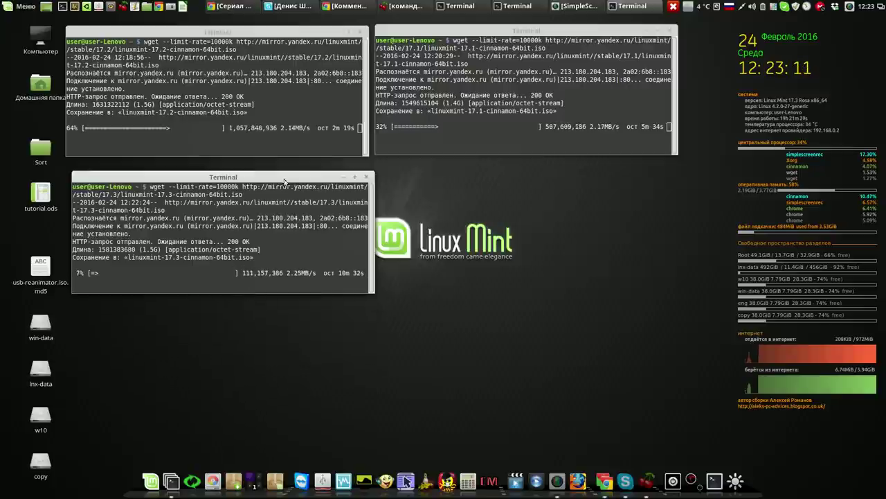
left_click_drag(286, 174, 280, 171)
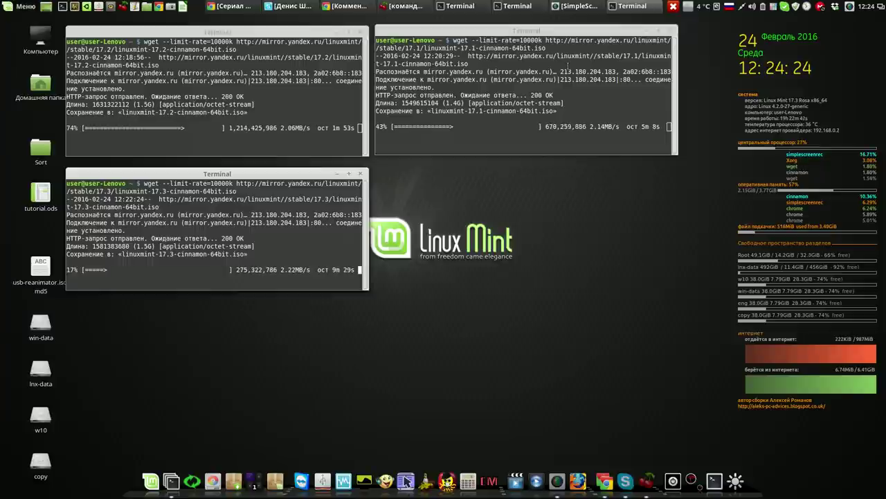
- Review the three wget commands for Linux Mint 17.3, 17.2 and 17.1 in the CherryTree notes
left_click(419, 7)
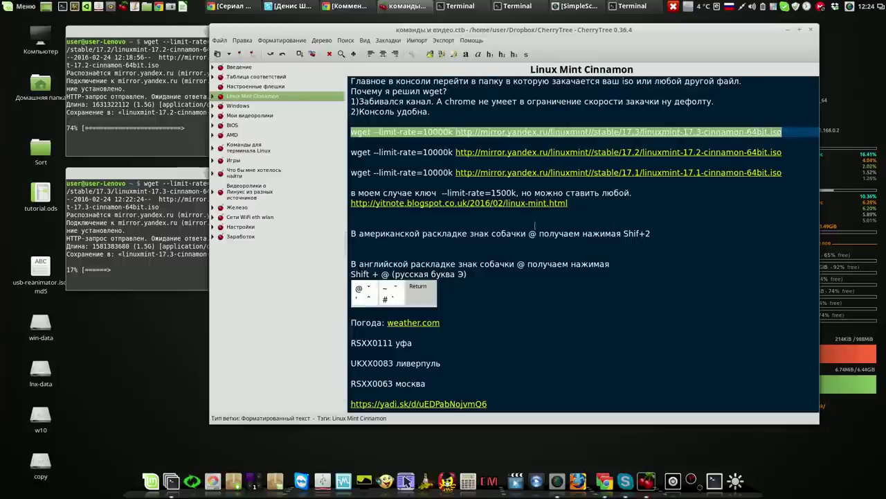
left_click(517, 216)
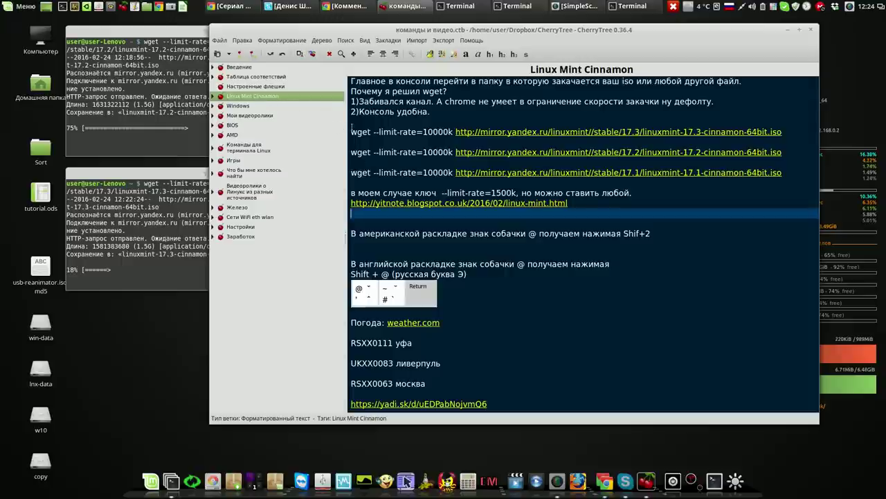
left_click_drag(352, 126, 351, 188)
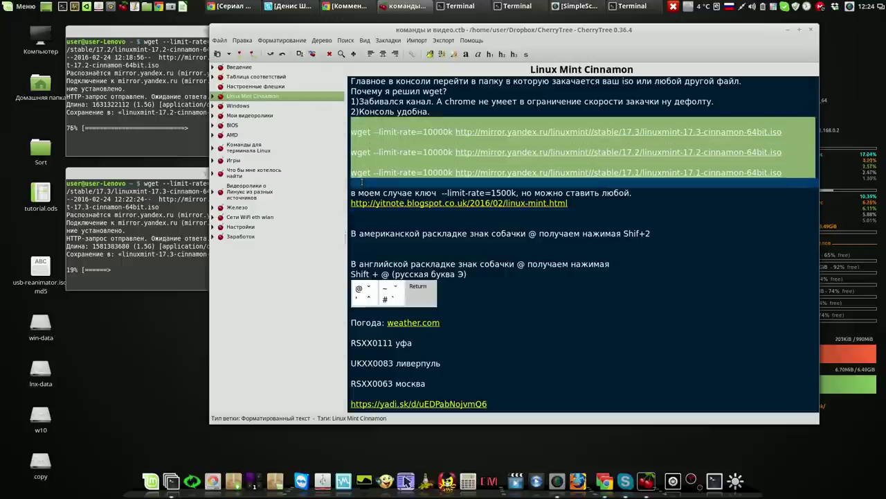
left_click(619, 211)
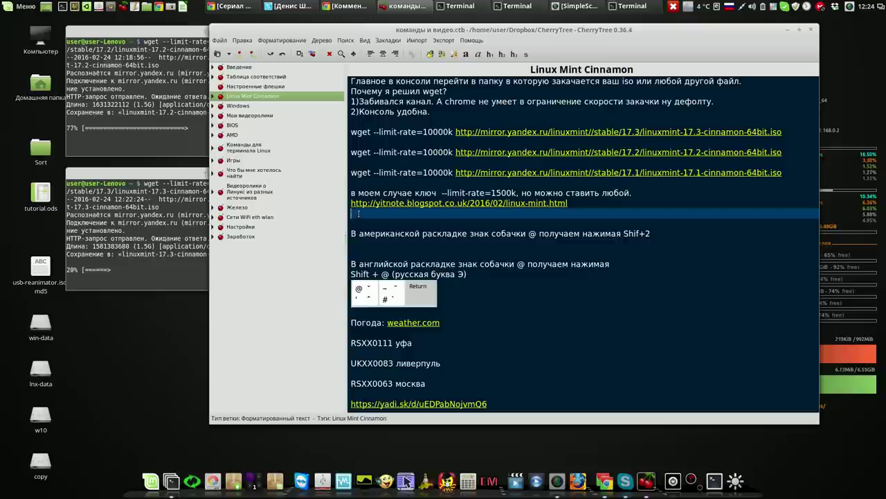
left_click(788, 30)
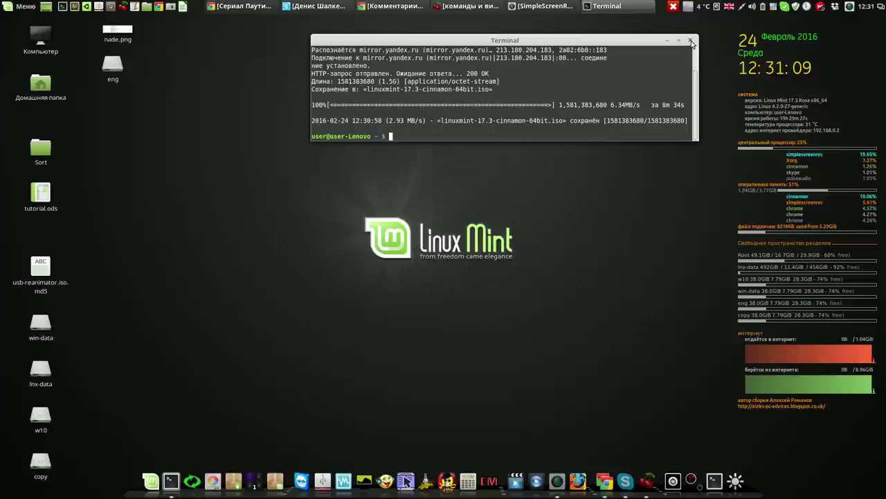
- Close the finished download terminal and select the three linuxmint ISO files in the home folder
left_click(691, 42)
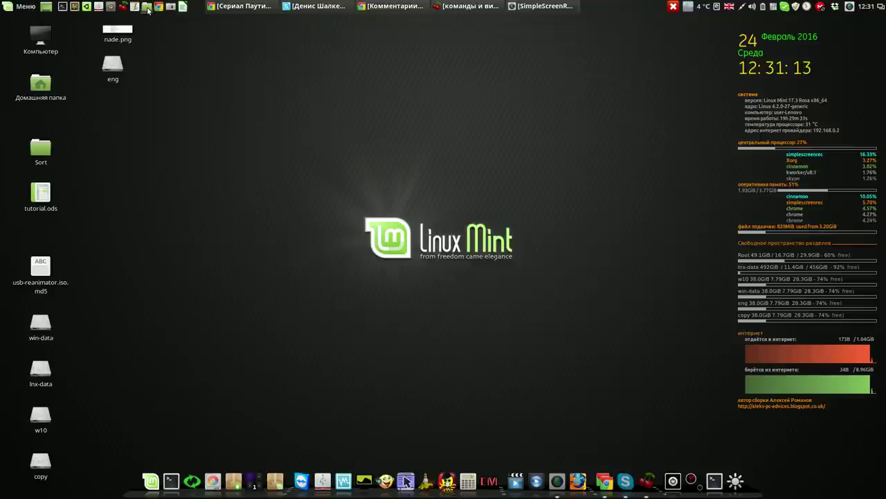
key("super+e")
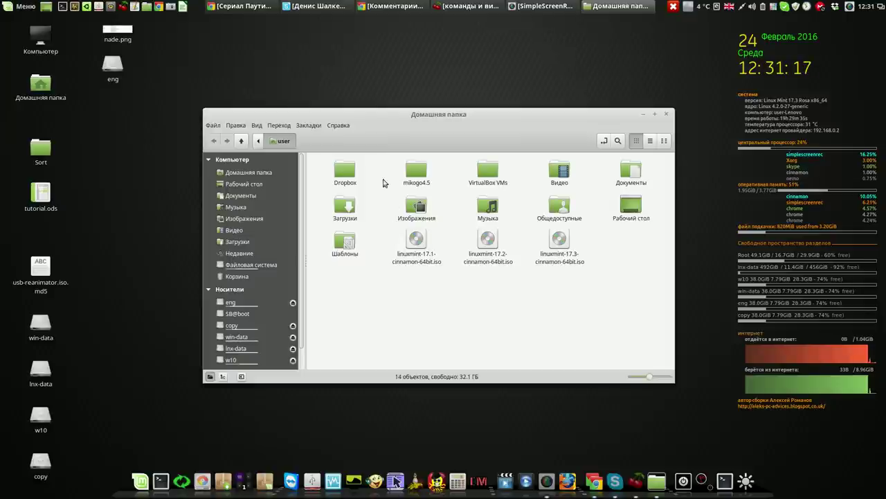
left_click_drag(395, 243, 561, 261)
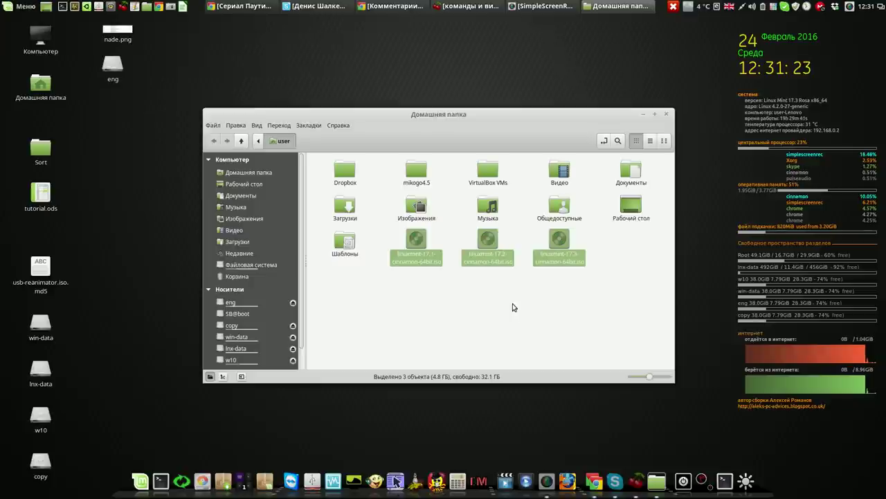
- Open the lnx-data drive in a new file manager tab and create a folder named LMC there
right_click(252, 354)
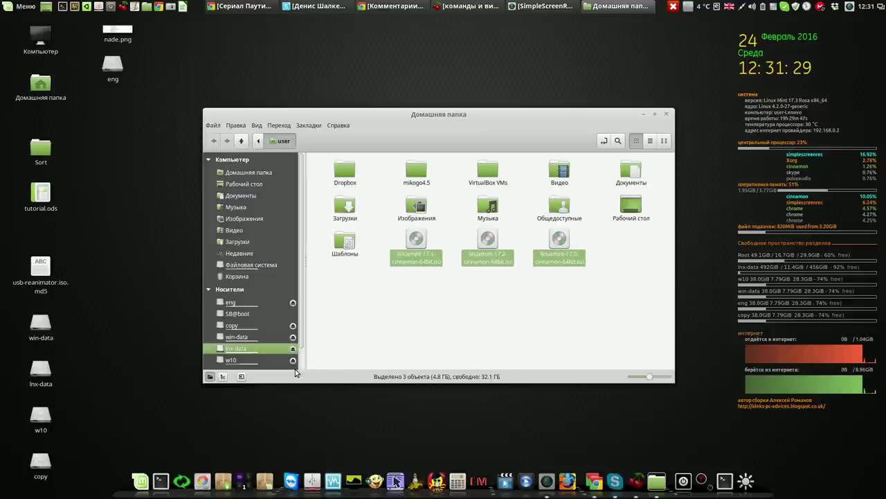
left_click(296, 373)
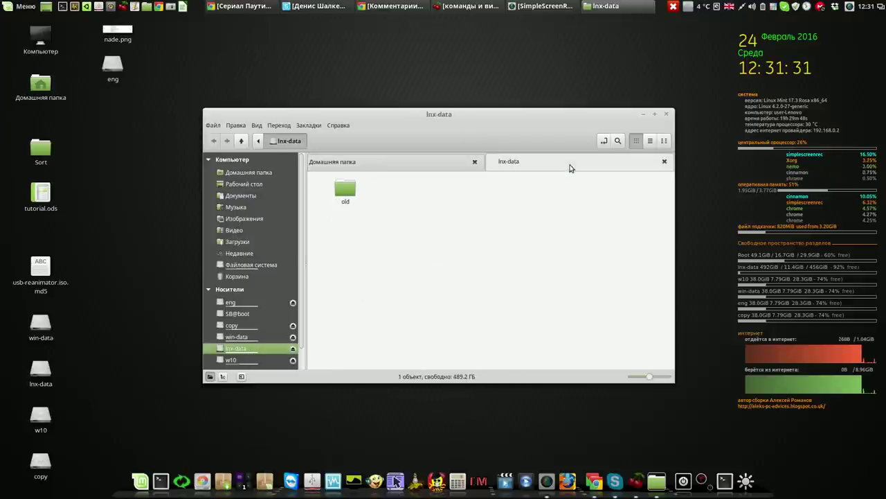
right_click(505, 211)
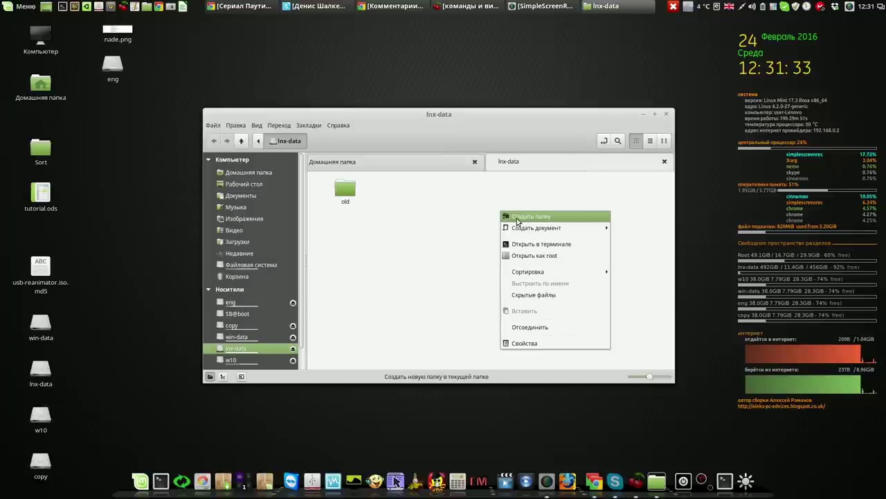
left_click(518, 217)
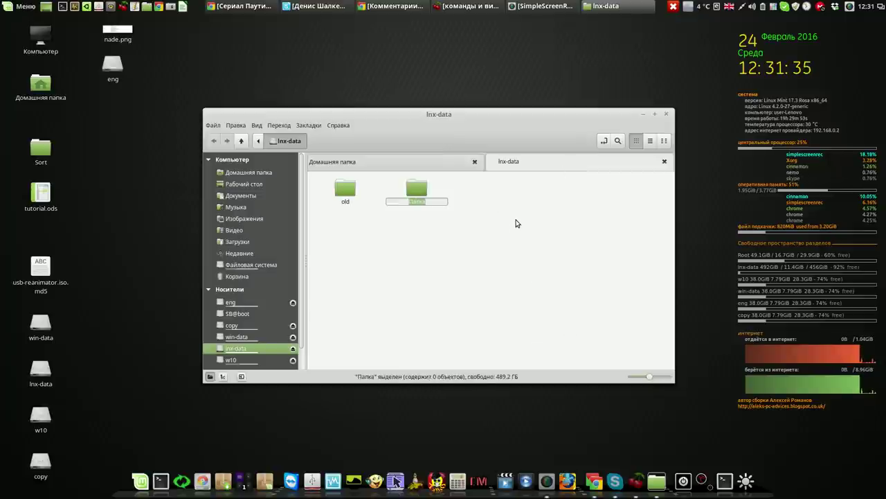
type("M")
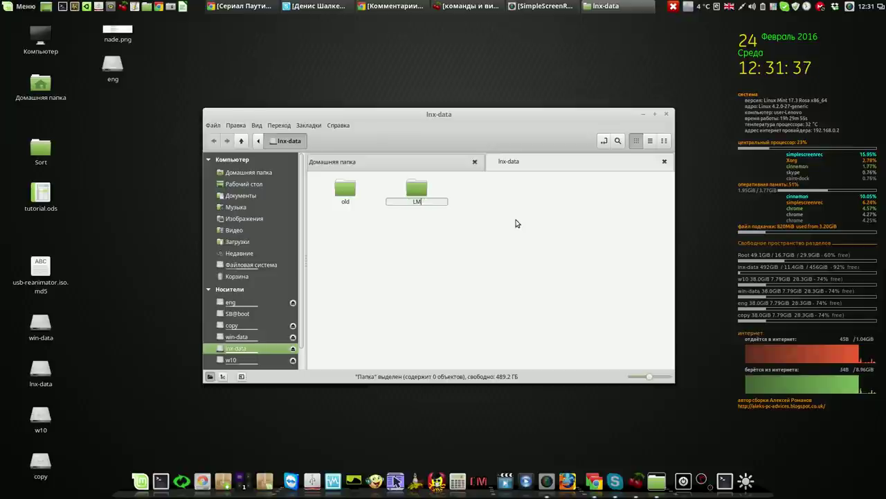
key("Return")
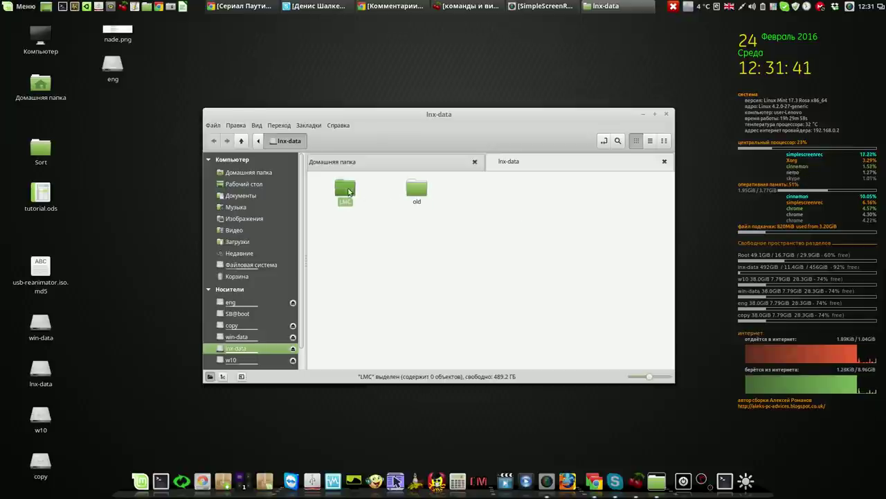
- Move the three selected linuxmint ISO files from the home folder into the LMC folder and minimise the file manager window
double_click(345, 189)
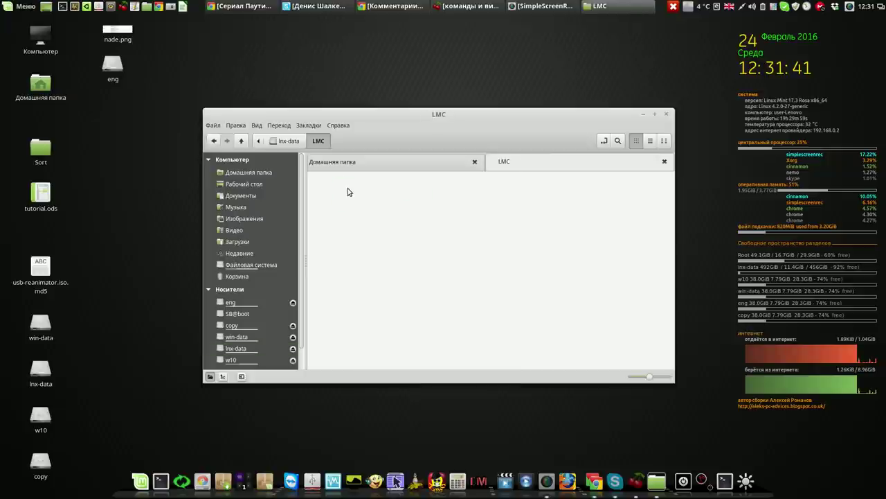
left_click(378, 164)
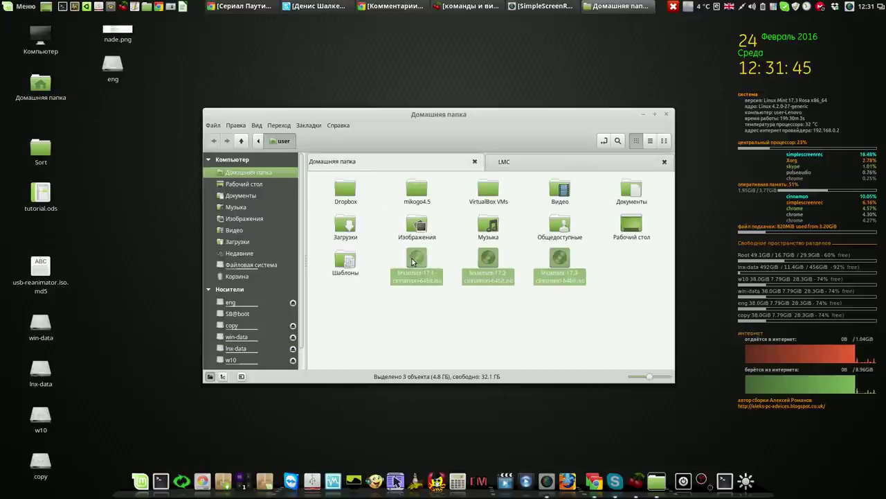
right_click(413, 259)
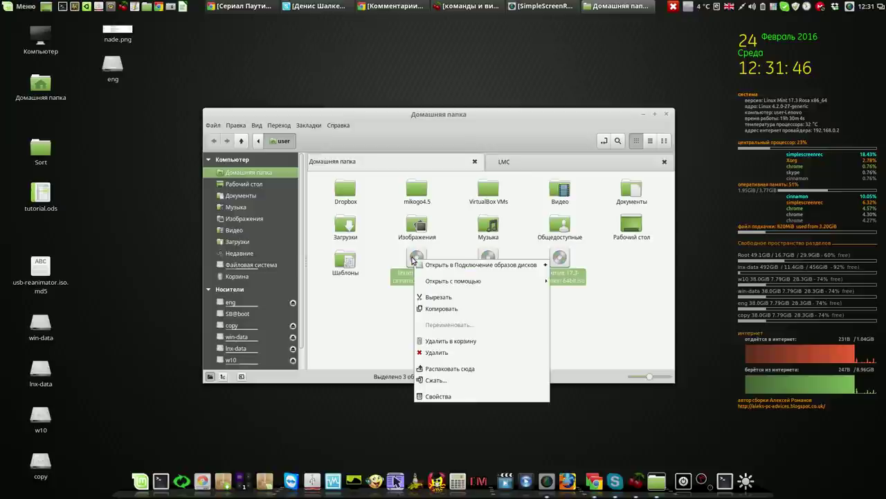
left_click(436, 298)
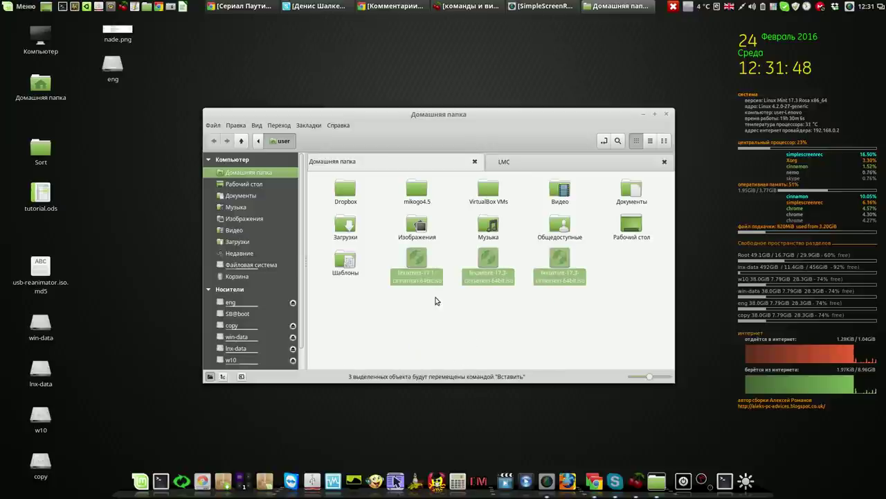
left_click(546, 169)
right_click(428, 210)
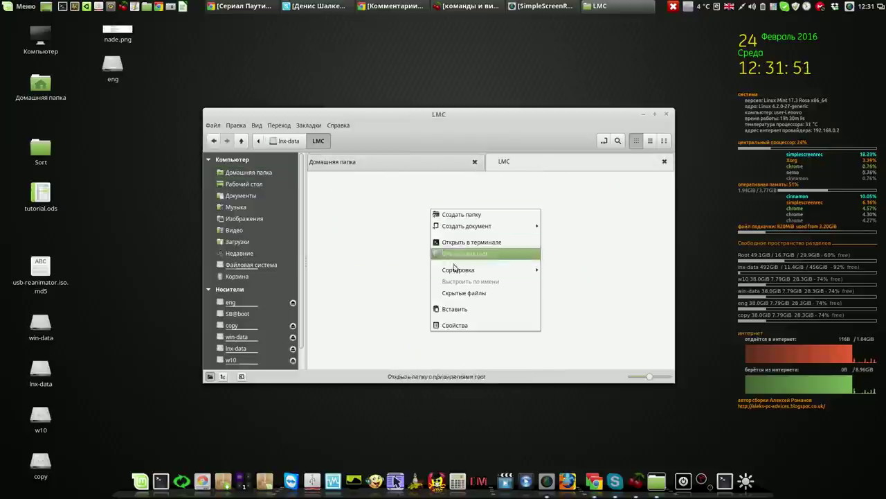
left_click(454, 308)
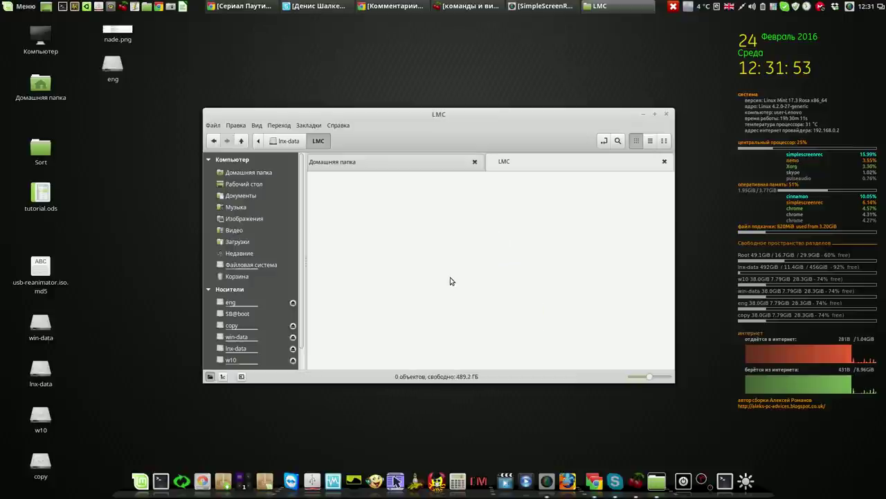
left_click(643, 115)
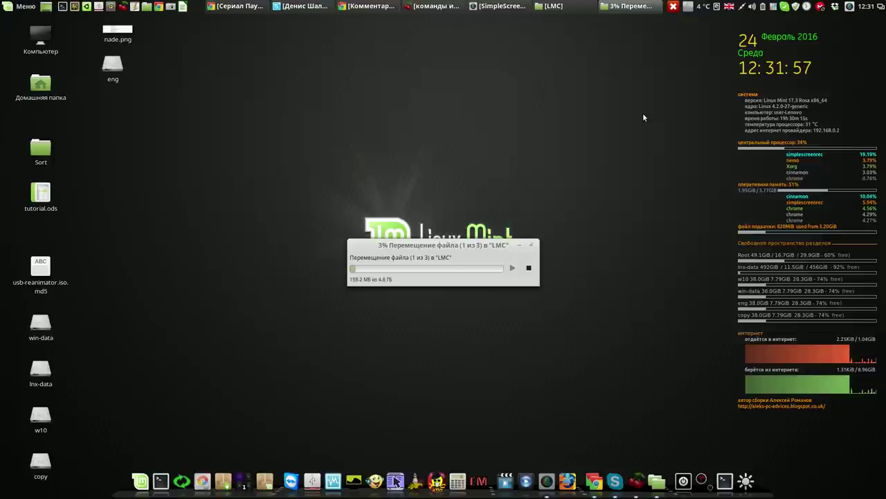
left_click_drag(465, 245, 552, 103)
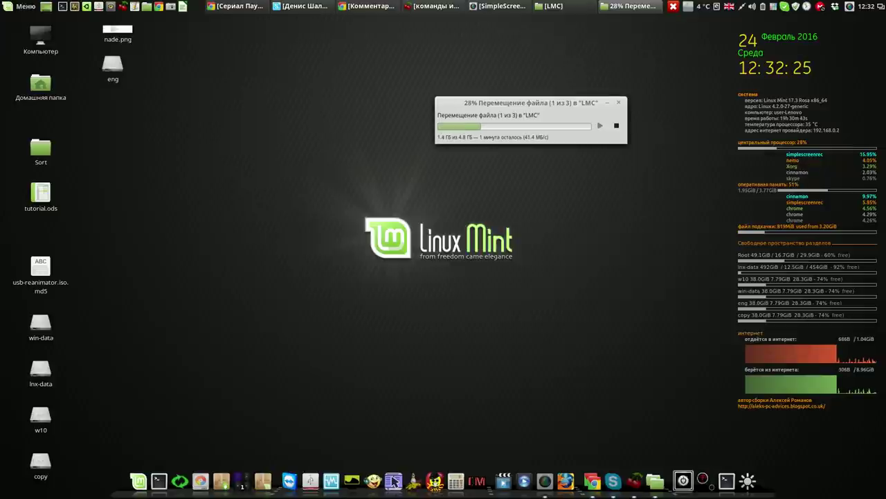
- Restore the LMC folder window, switch it to list view and narrow the name, size and type columns
left_click(575, 7)
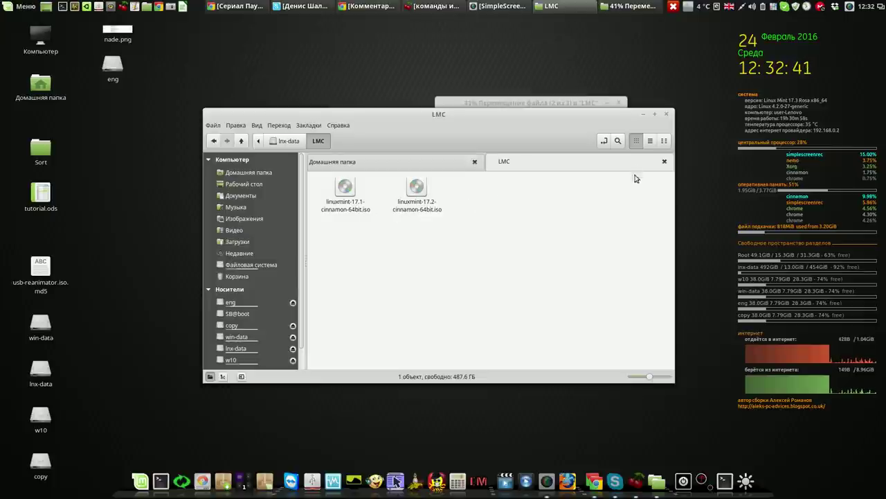
left_click(651, 141)
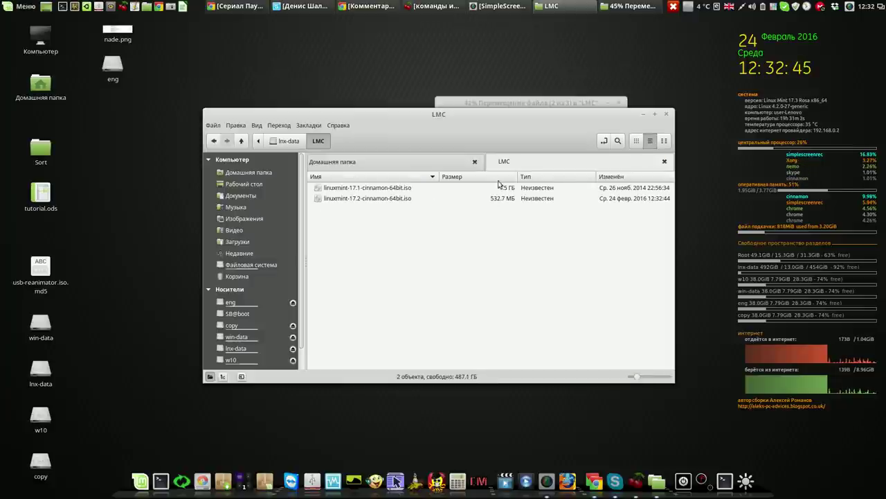
left_click_drag(518, 177, 434, 175)
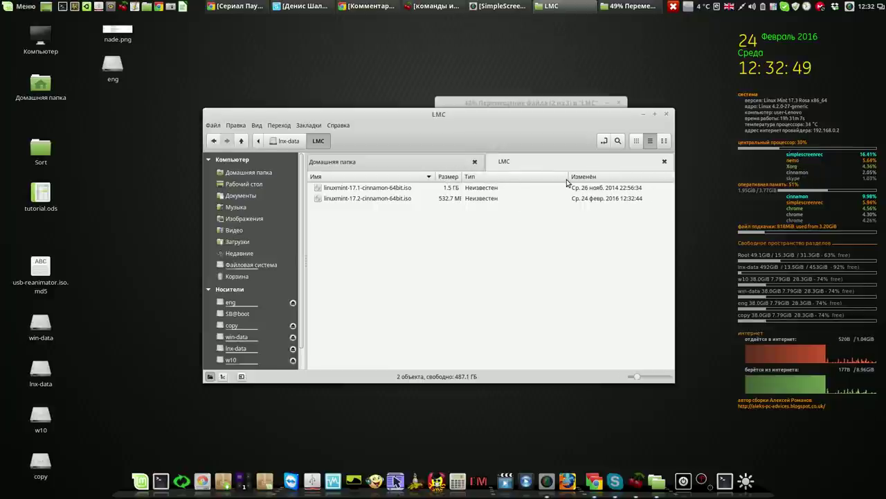
left_click_drag(569, 178, 528, 180)
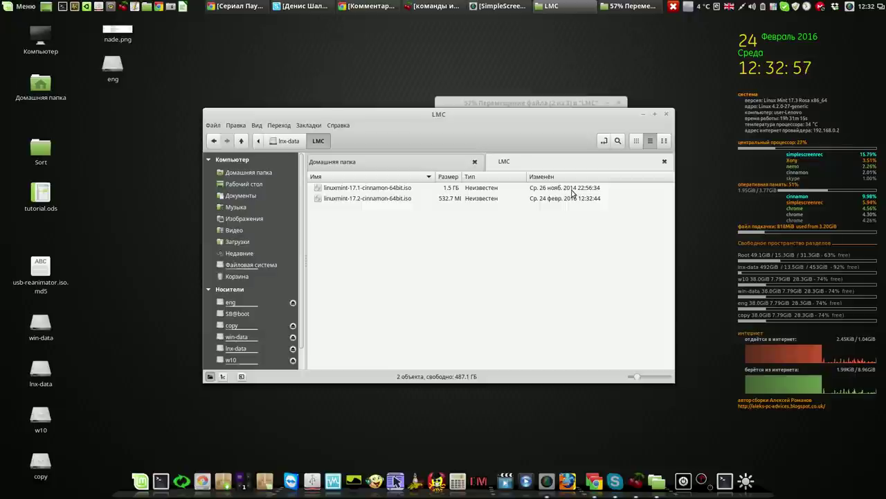
- Examine the modification dates of the linuxmint 17.1, 17.2 and 17.3 ISO files in LMC and close the file manager
left_click(572, 190)
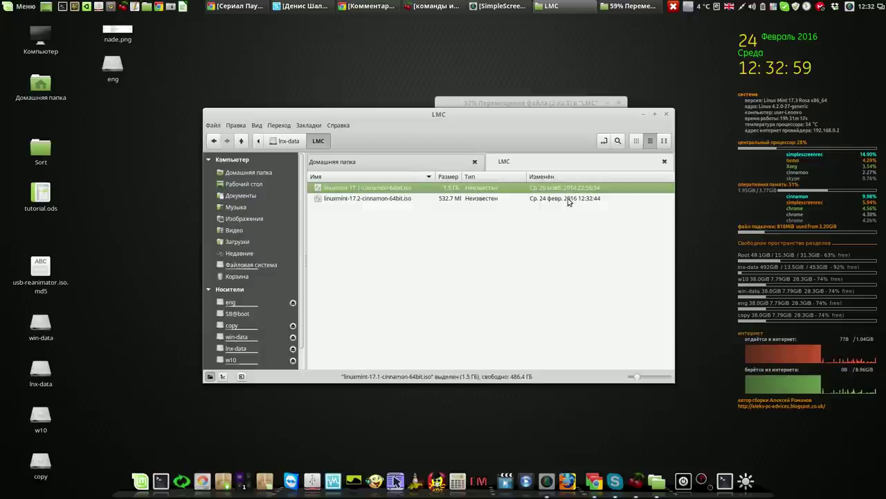
left_click(568, 198)
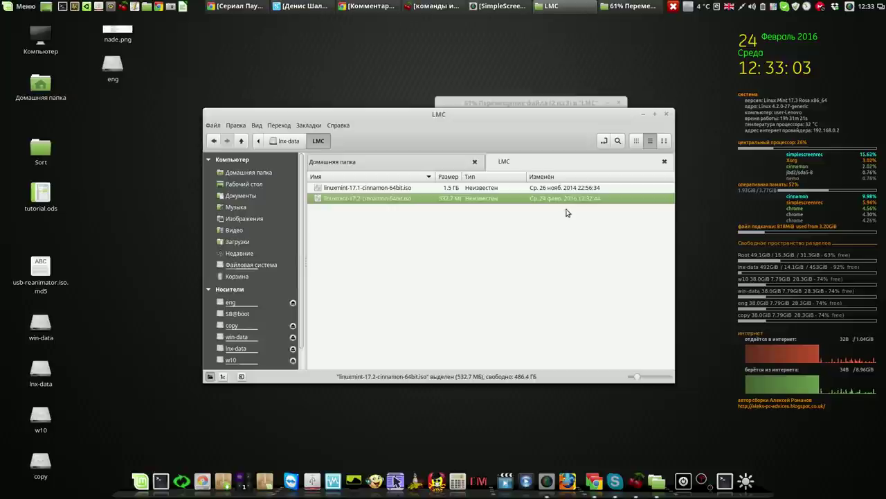
left_click(566, 211)
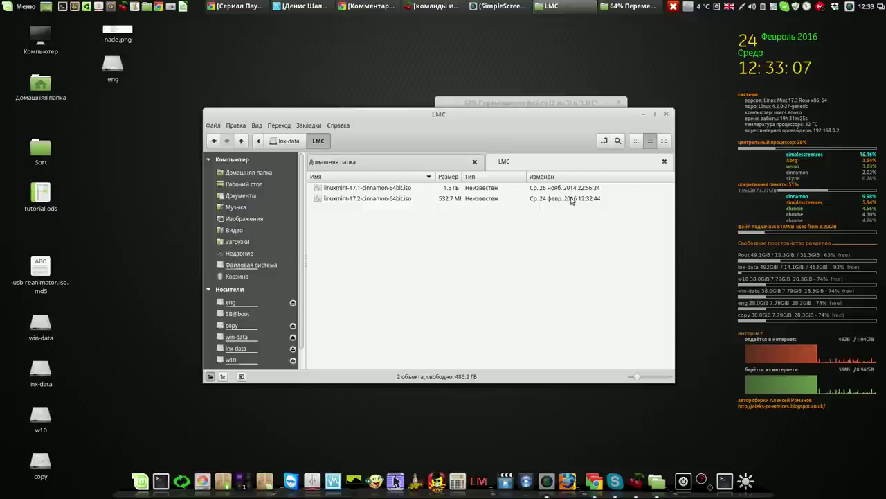
left_click(567, 191)
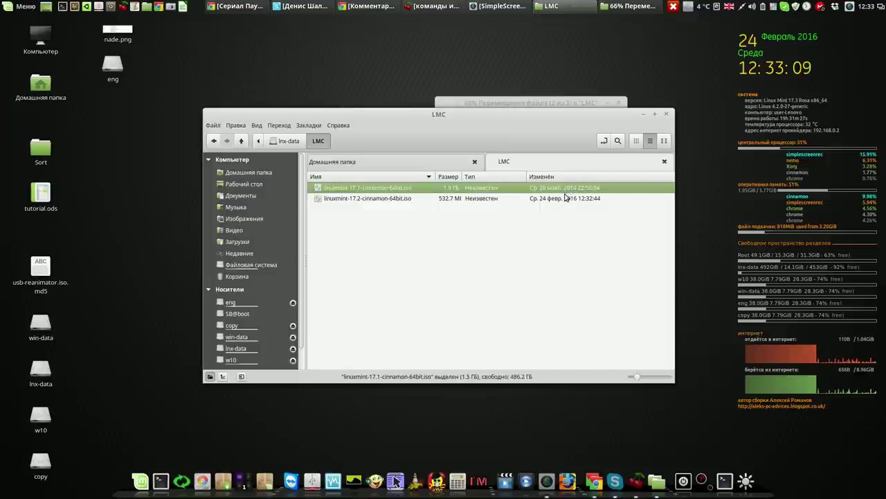
left_click(562, 199)
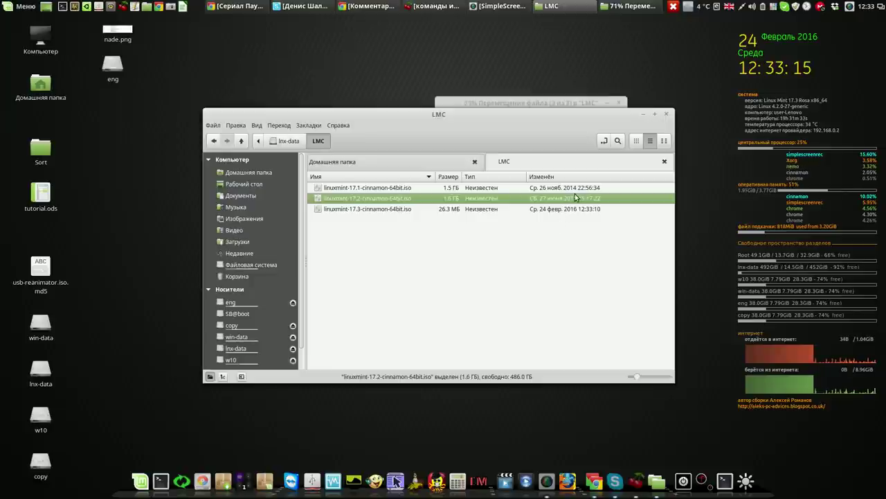
left_click(554, 211)
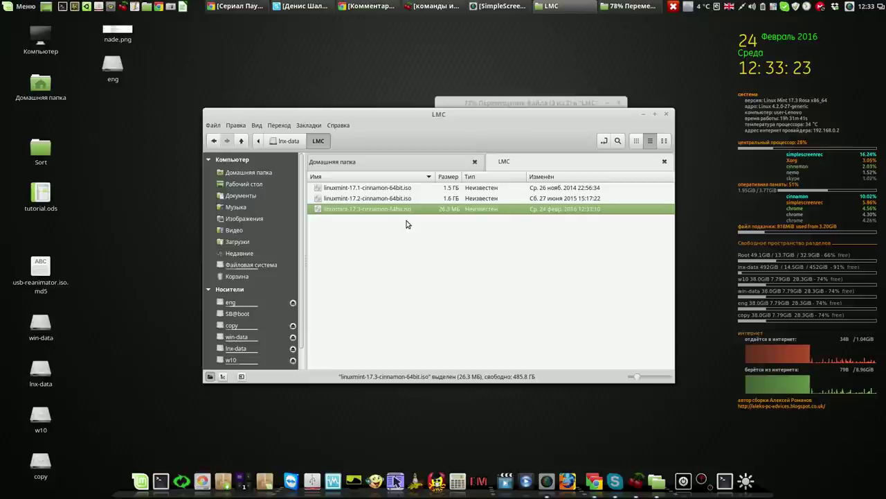
left_click(667, 114)
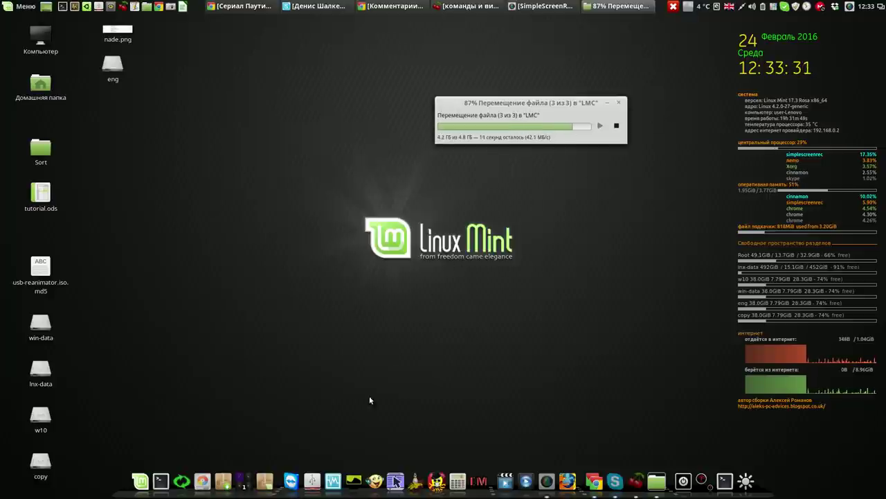
- Launch Oracle VM VirtualBox and open the storage settings of the lmc virtual machine
left_click(333, 479)
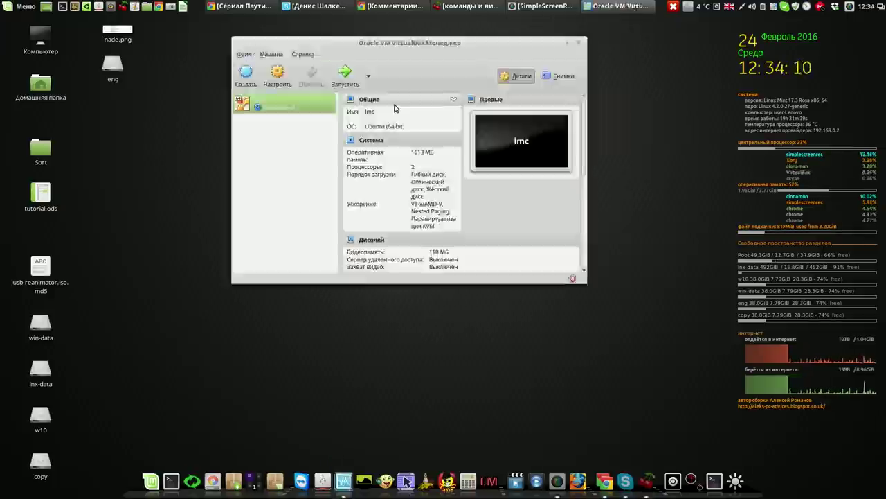
left_click_drag(522, 53, 548, 51)
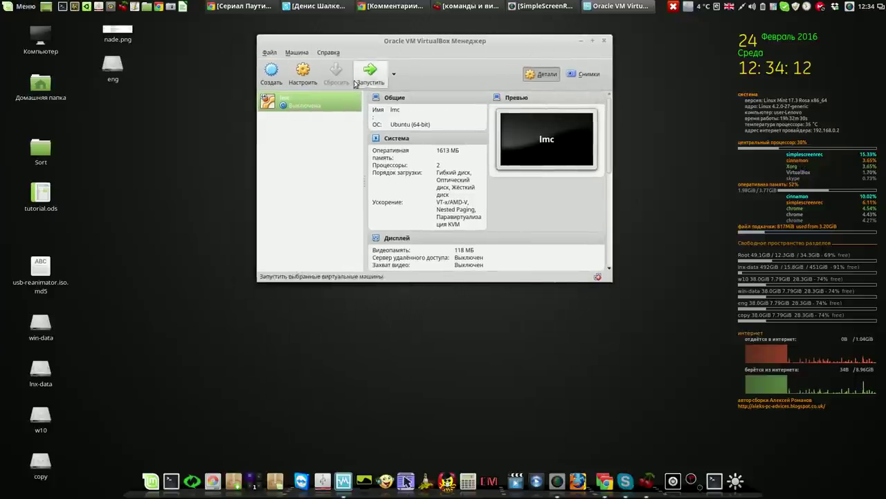
left_click(306, 77)
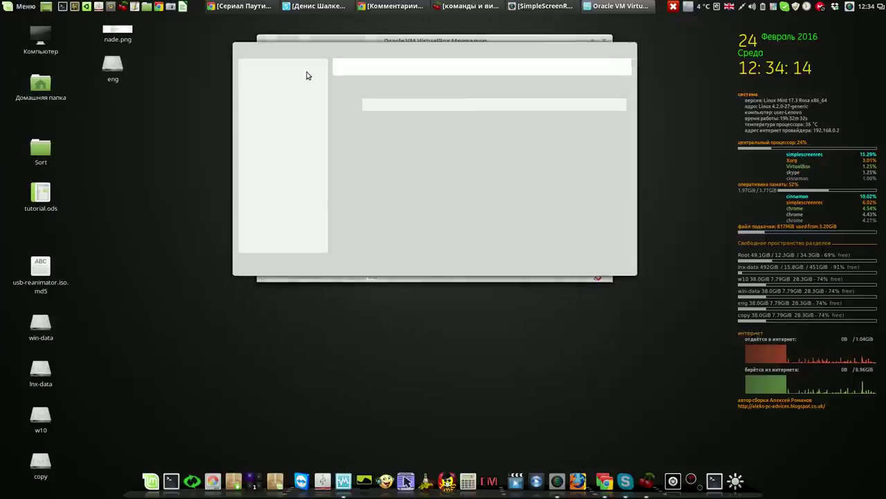
left_click(276, 111)
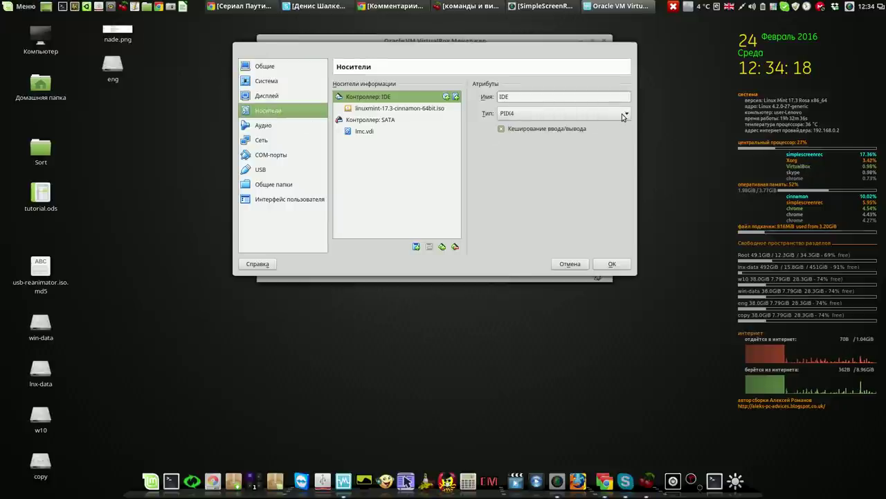
- Attach linuxmint-17.1-cinnamon-64bit.iso from the LMC folder on lnx-data to the IDE optical drive and save the settings
left_click(407, 109)
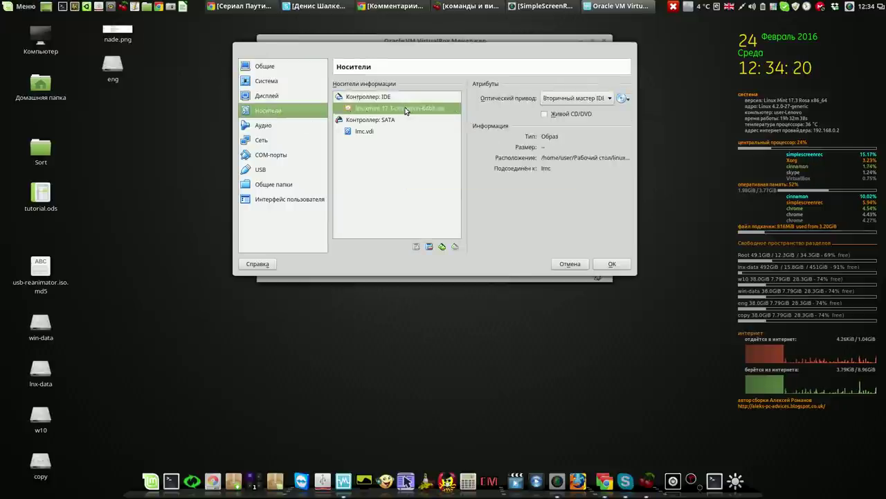
left_click(622, 98)
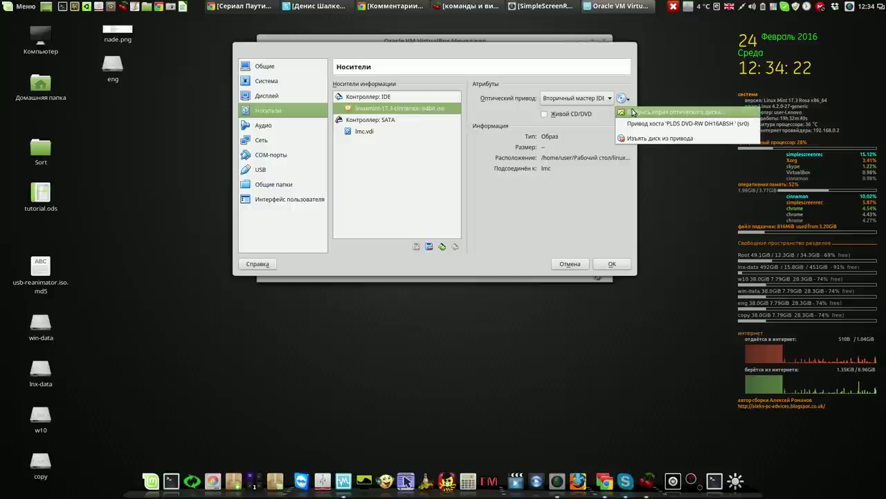
left_click(633, 112)
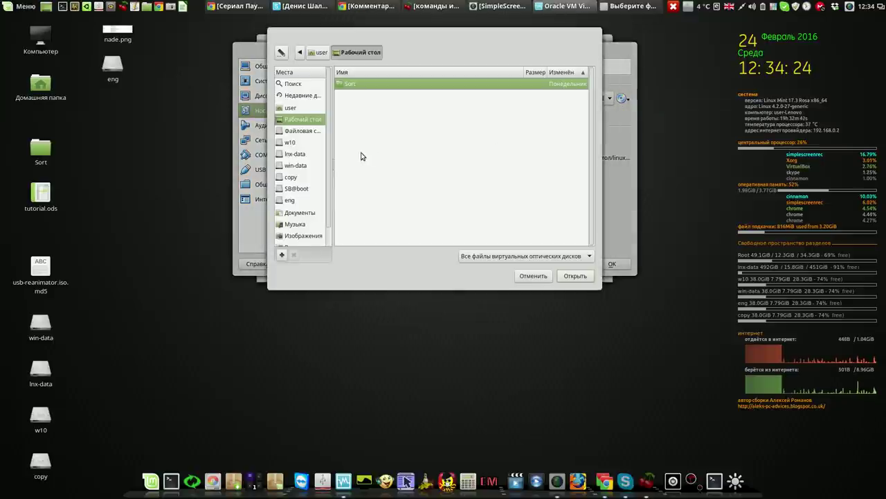
left_click(298, 155)
double_click(350, 86)
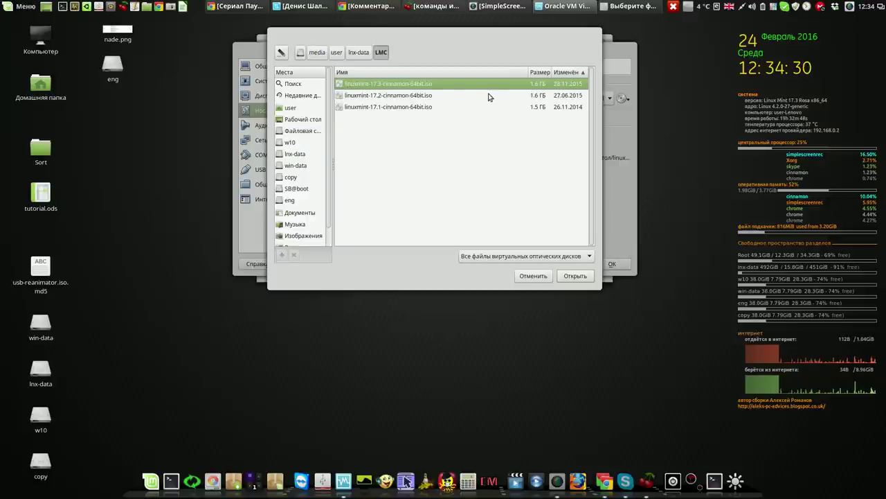
left_click(422, 107)
left_click(570, 276)
left_click(609, 268)
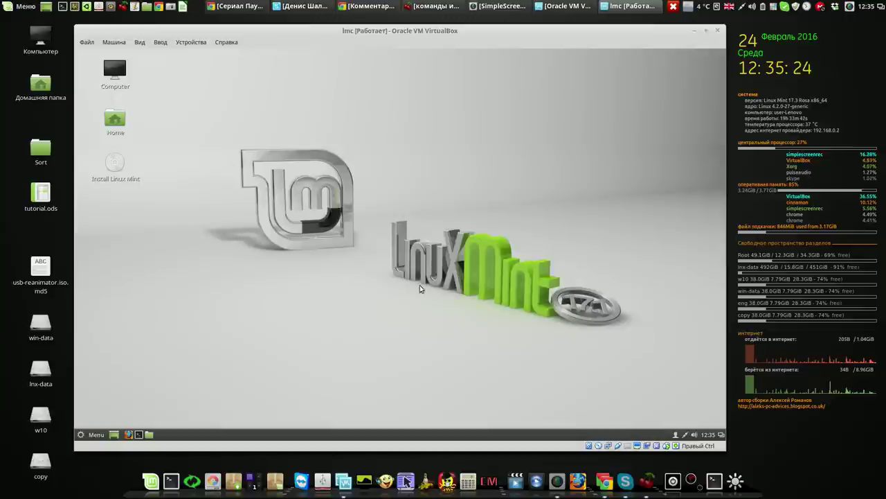
- Dismiss the software rendering notice and close the lmc virtual machine running Linux Mint 17.2
right_click(421, 438)
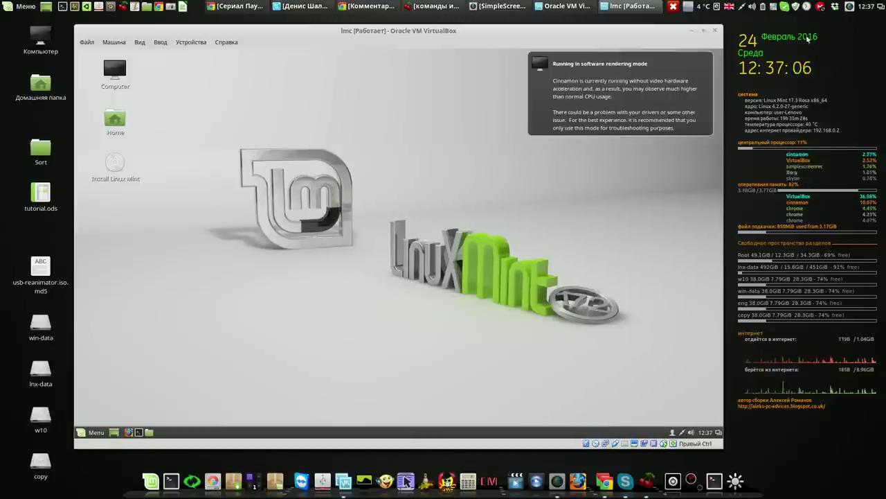
left_click(664, 88)
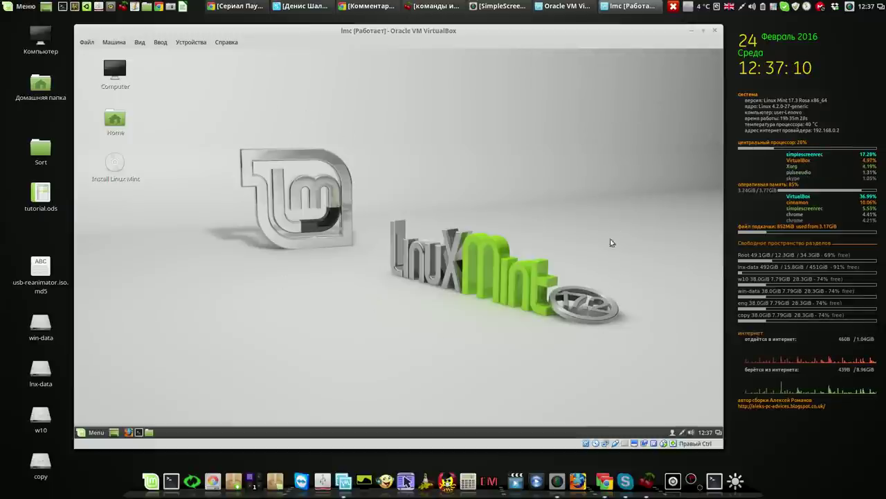
left_click(716, 32)
left_click(452, 271)
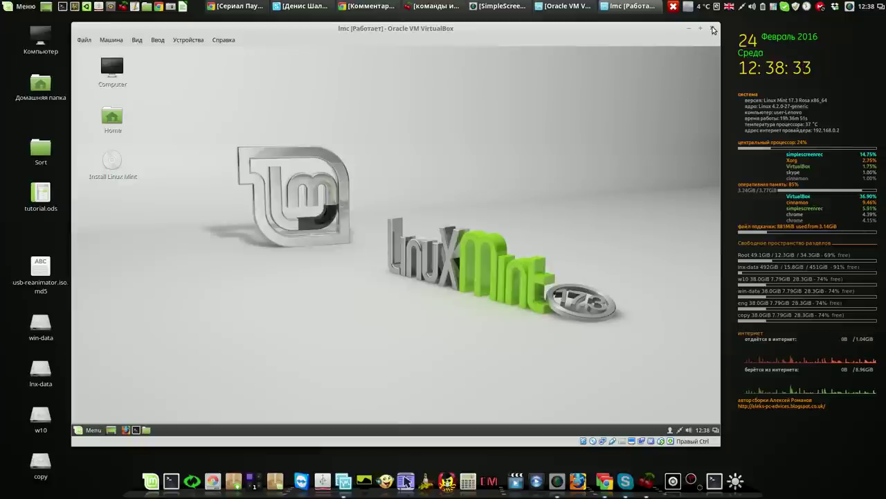
- Close the lmc virtual machine running Linux Mint 17.3, restore the VirtualBox manager and close it
left_click(713, 29)
left_click(456, 267)
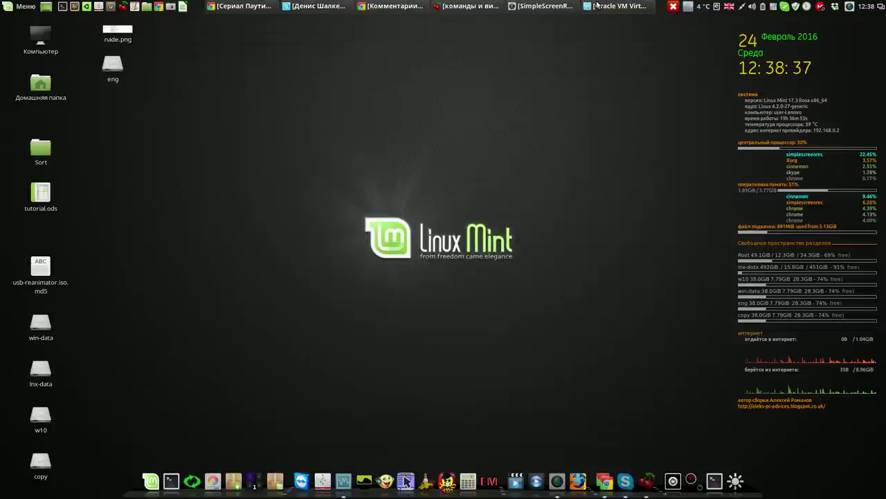
left_click(611, 6)
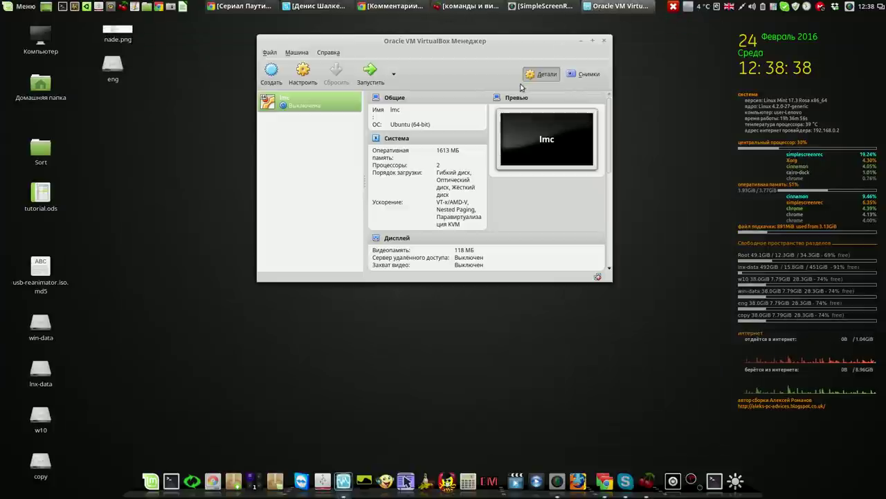
left_click(604, 42)
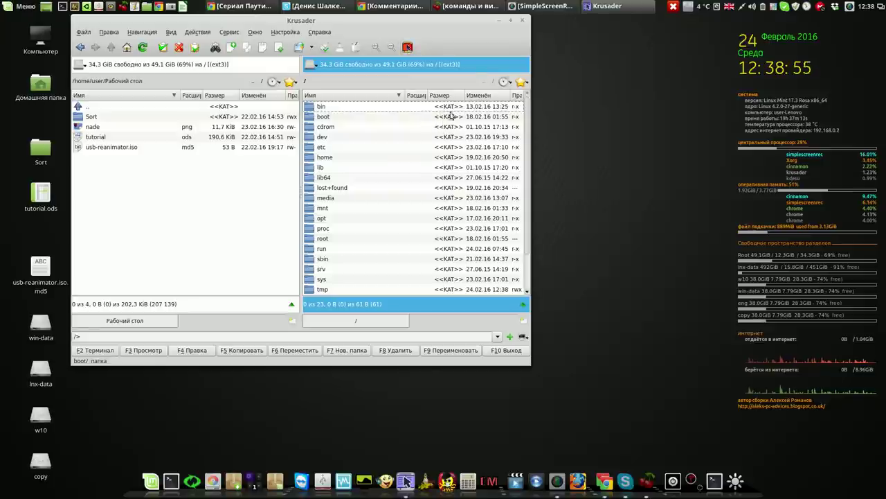
- Start Krusader in root mode, close its ordinary window and enter the account password to authorise it
key("alt+k")
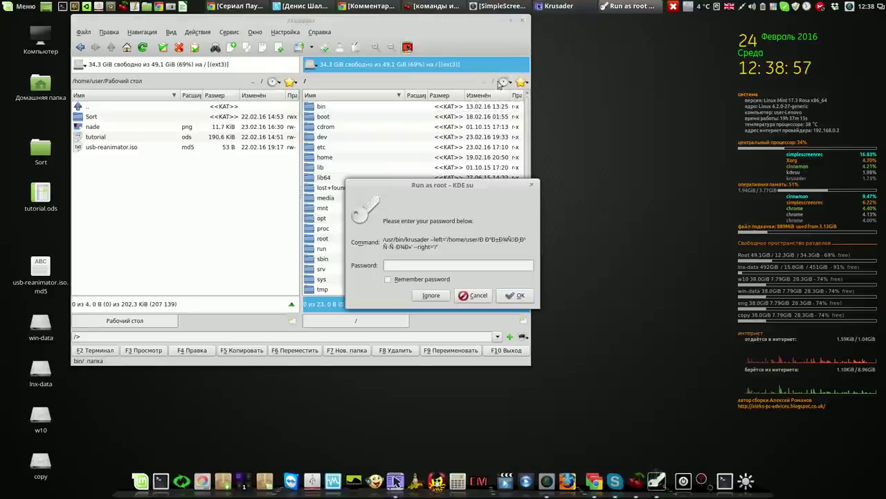
left_click(524, 19)
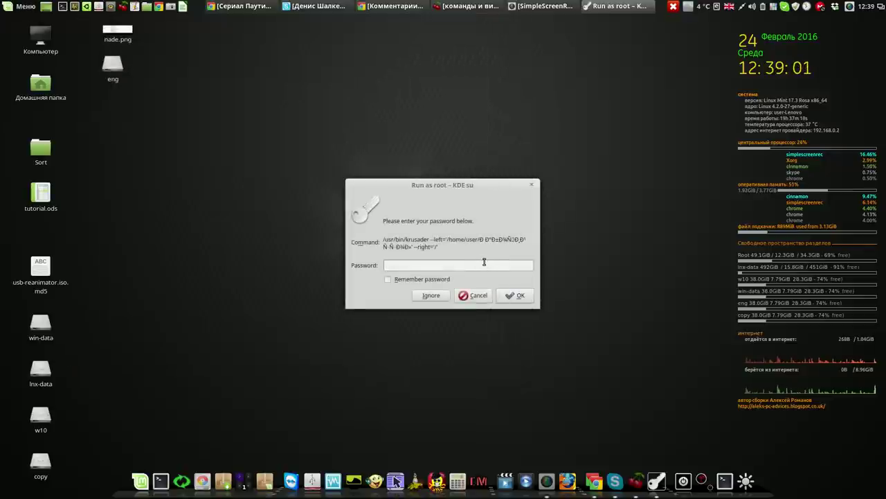
type("*")
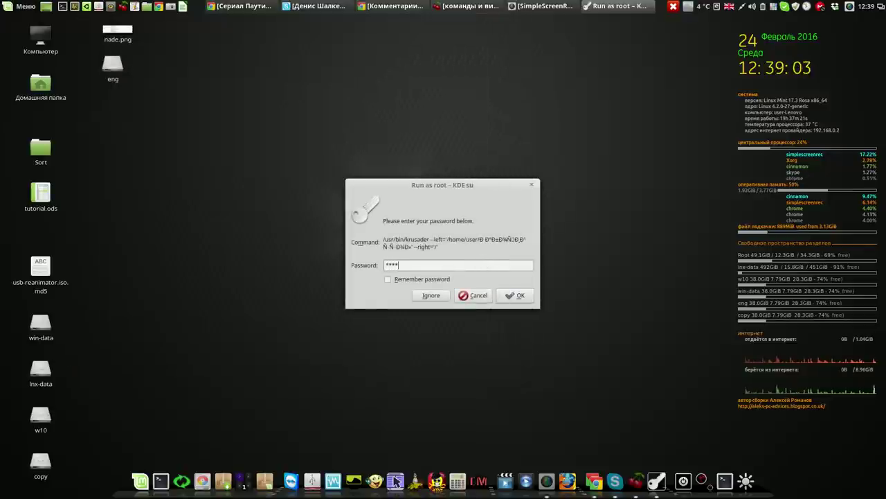
key("Return")
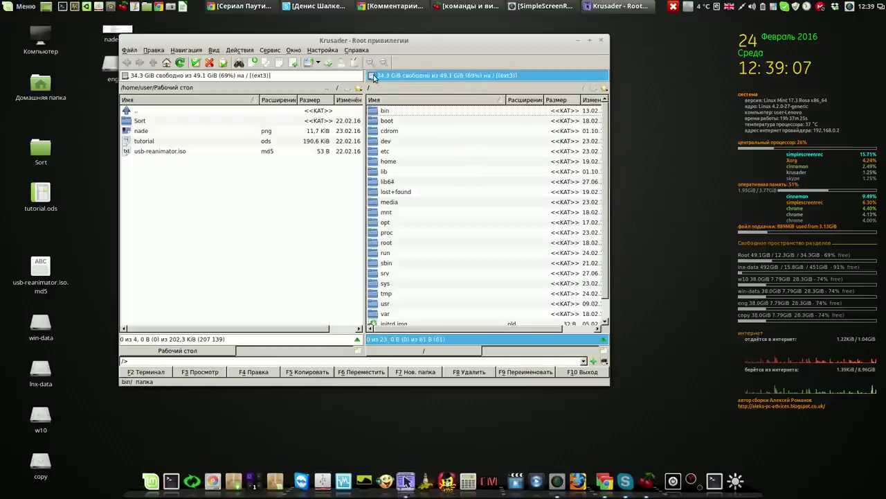
- Switch the root-directory pane to the lnx-data drive and open the LMC folder there
left_click(373, 77)
left_click(384, 88)
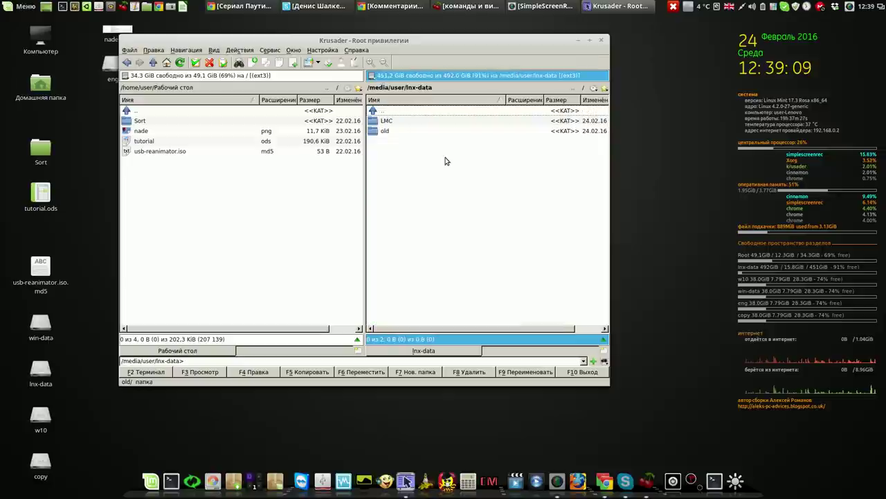
double_click(385, 121)
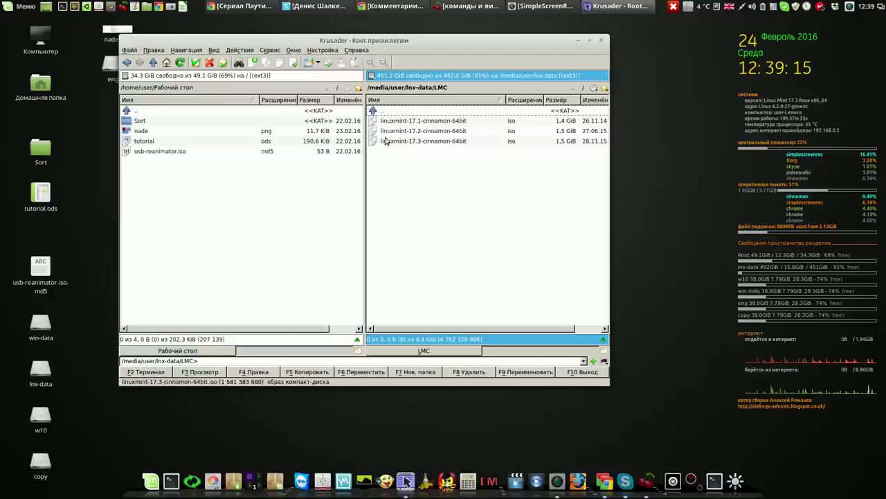
- Set the group and others permissions of linuxmint-17.1-cinnamon-64bit.iso to Can Read & Write
left_click(408, 123)
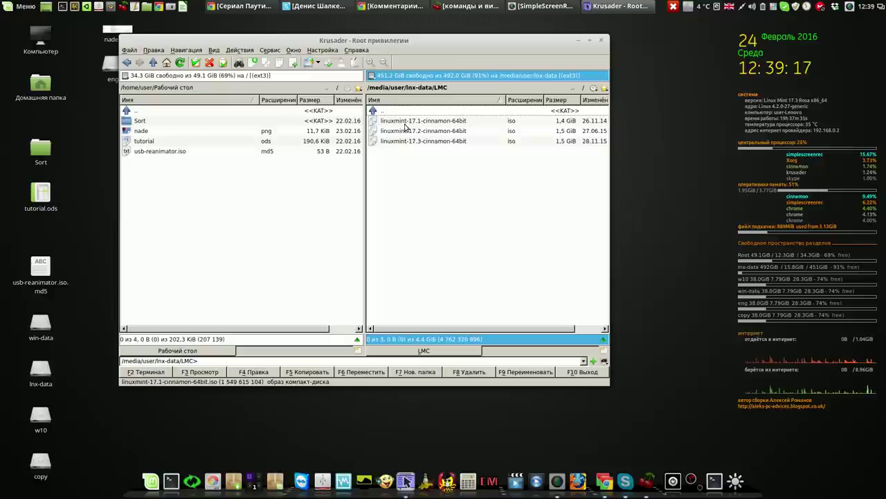
right_click(408, 123)
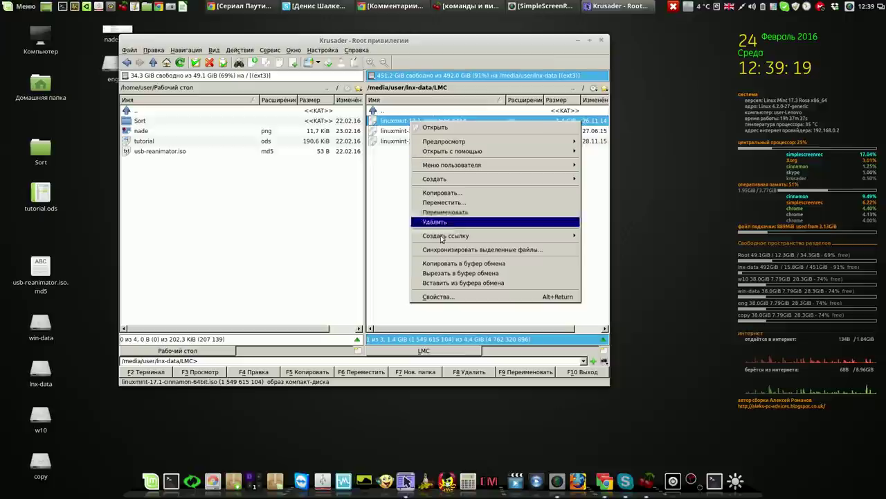
left_click(446, 296)
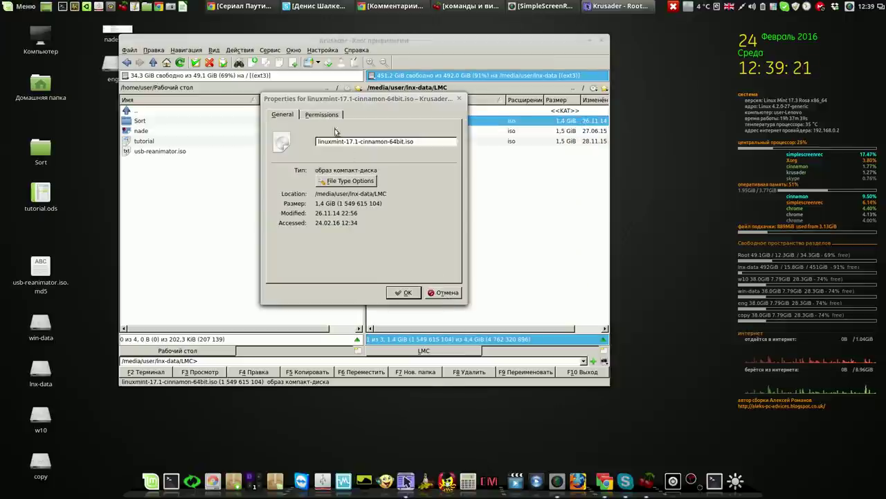
left_click(333, 116)
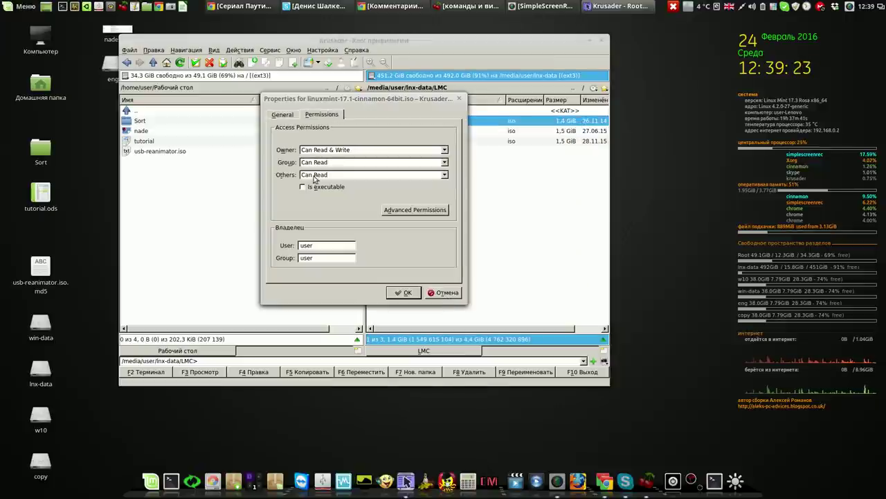
left_click(446, 163)
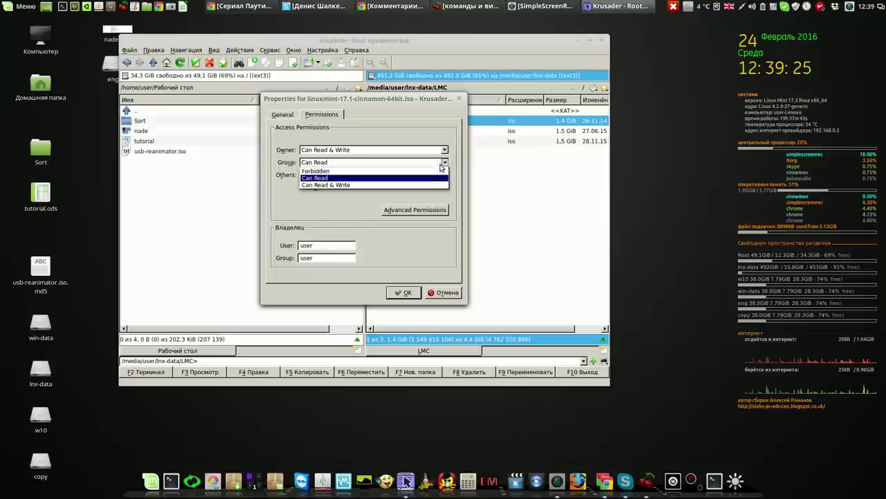
left_click(421, 187)
left_click(445, 177)
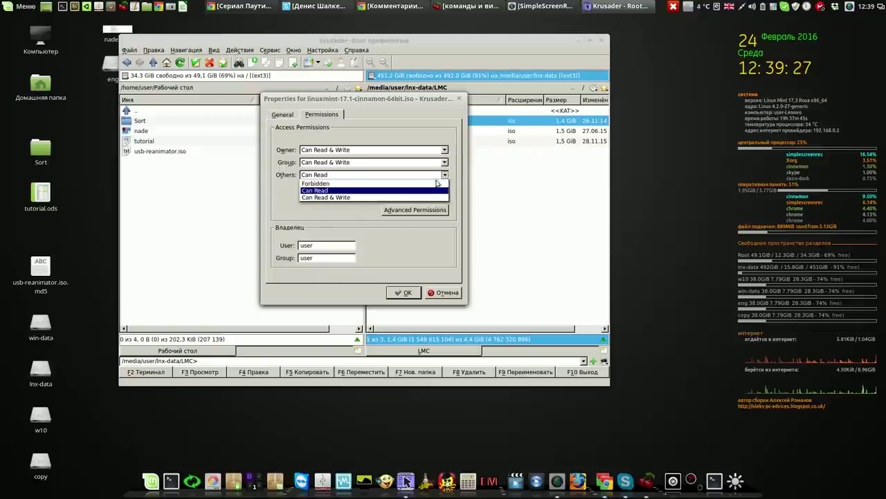
left_click(423, 197)
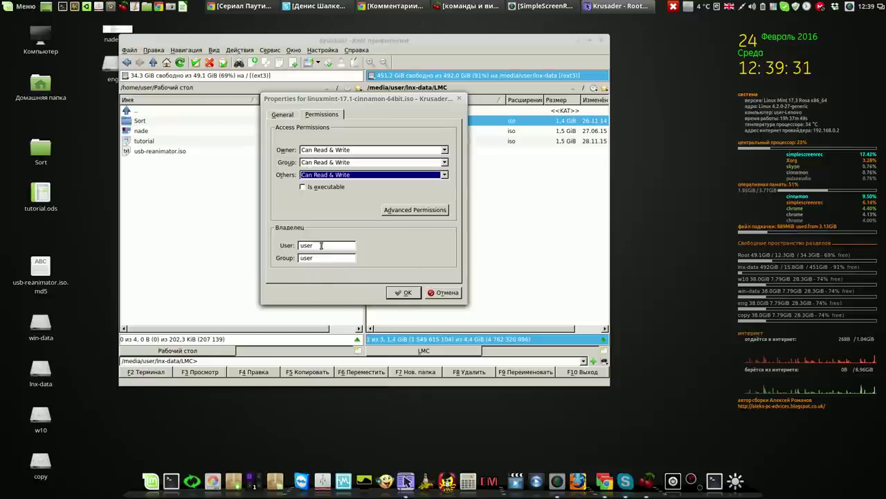
left_click(392, 292)
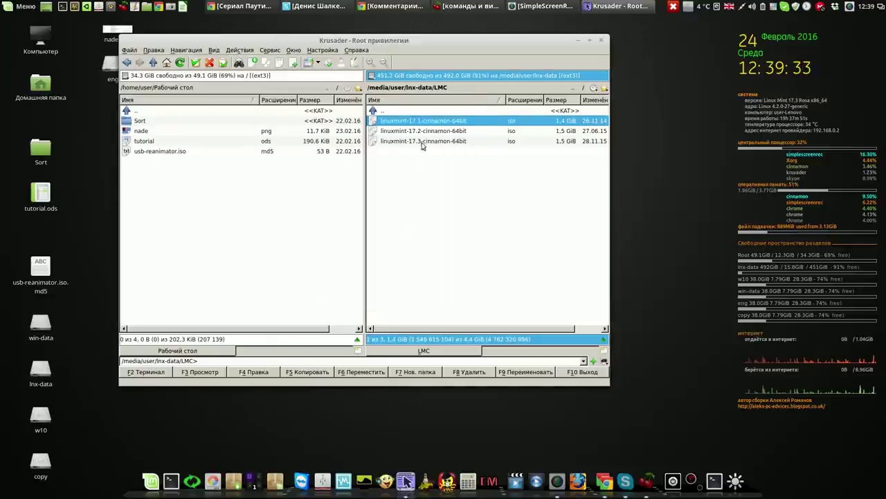
- Set the group and others permissions of linuxmint-17.2-cinnamon-64bit.iso to Can Read & Write
right_click(418, 133)
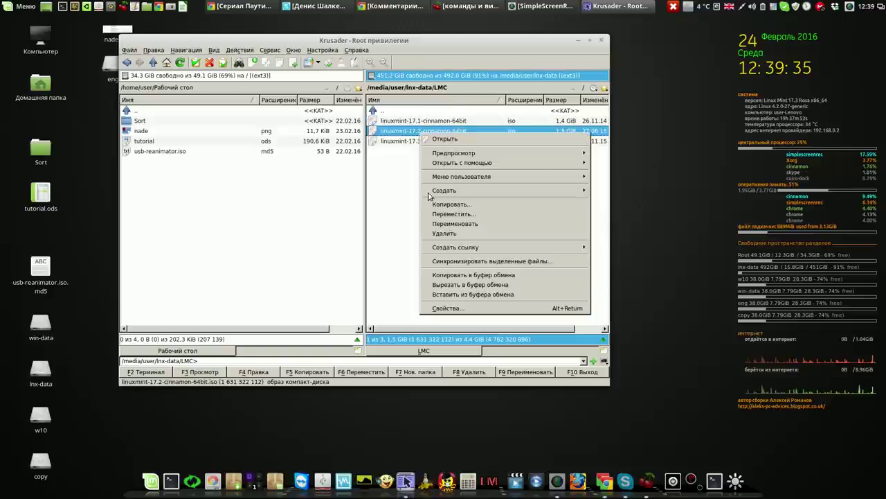
left_click(447, 307)
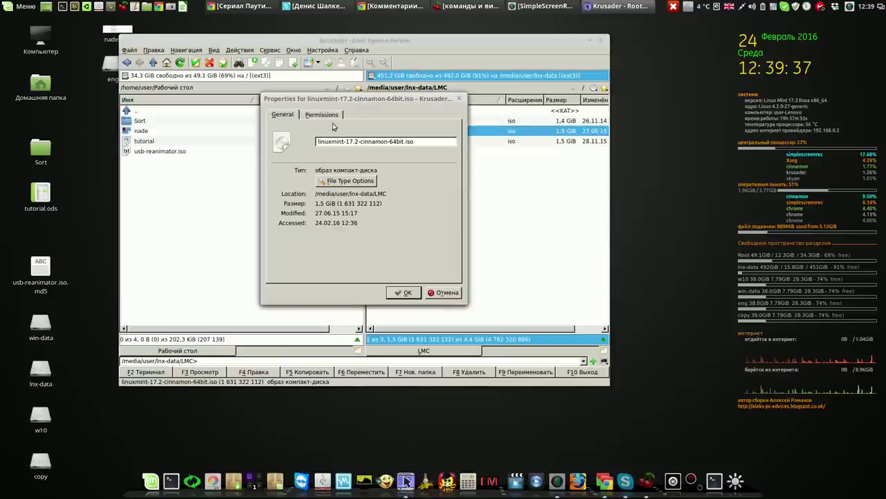
left_click(319, 115)
left_click(426, 162)
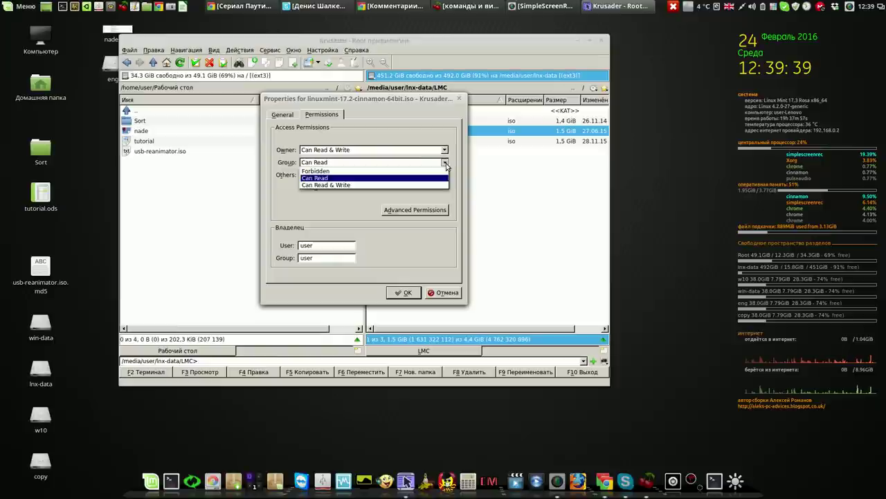
left_click(425, 185)
left_click(444, 177)
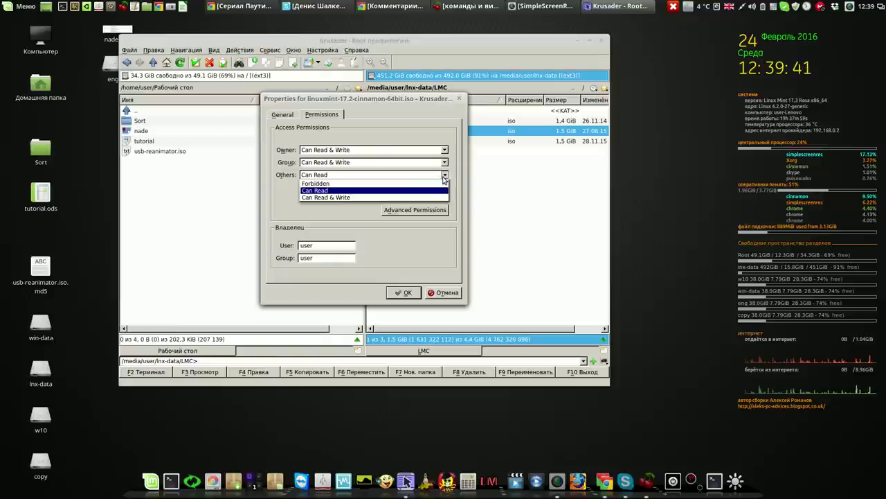
left_click(426, 199)
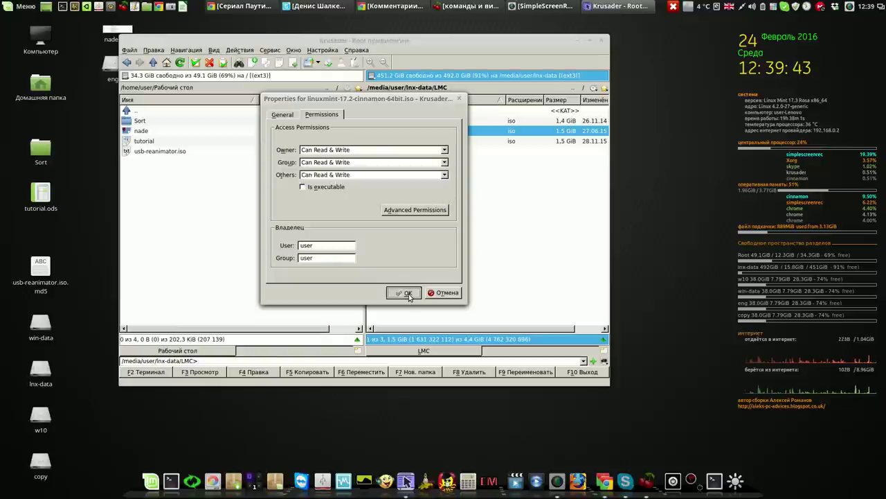
left_click(407, 292)
- Set the group and others permissions of linuxmint-17.3-cinnamon-64bit.iso to Can Read & Write
left_click(425, 142)
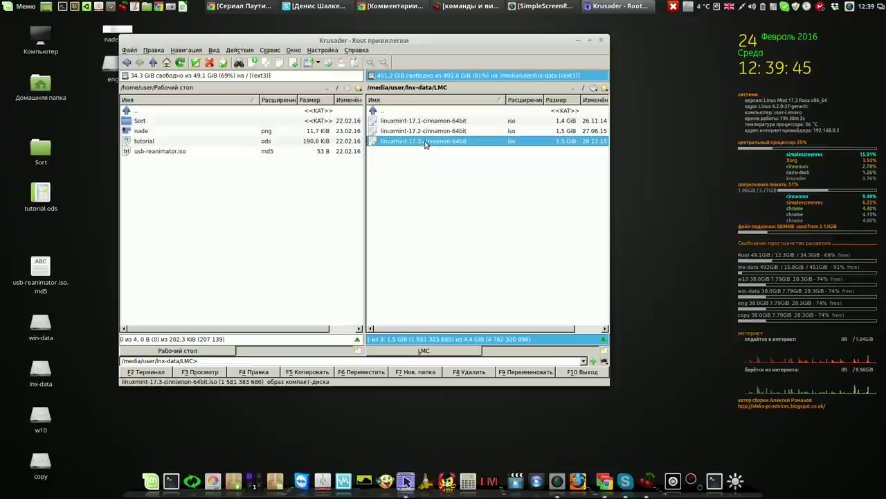
right_click(425, 143)
left_click(447, 317)
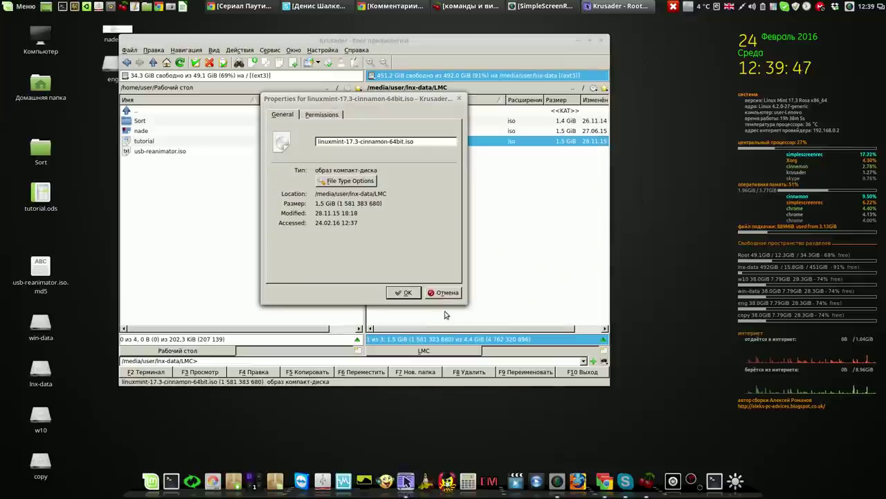
left_click(322, 114)
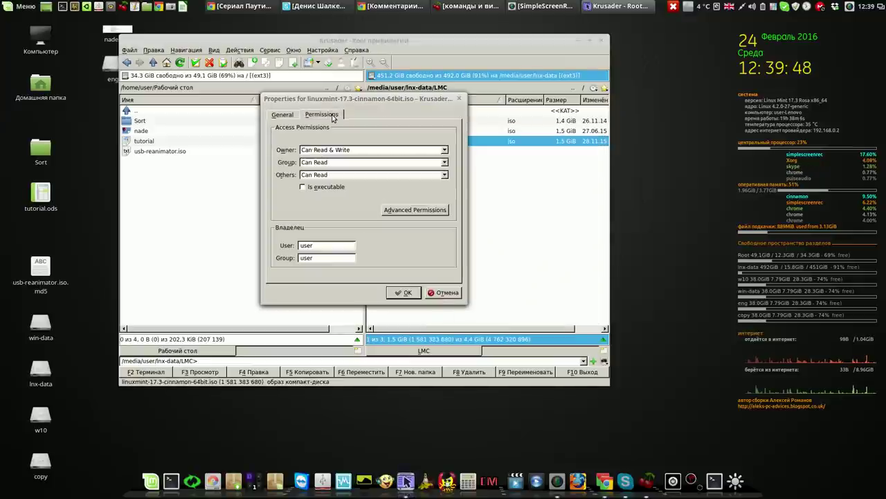
left_click(446, 162)
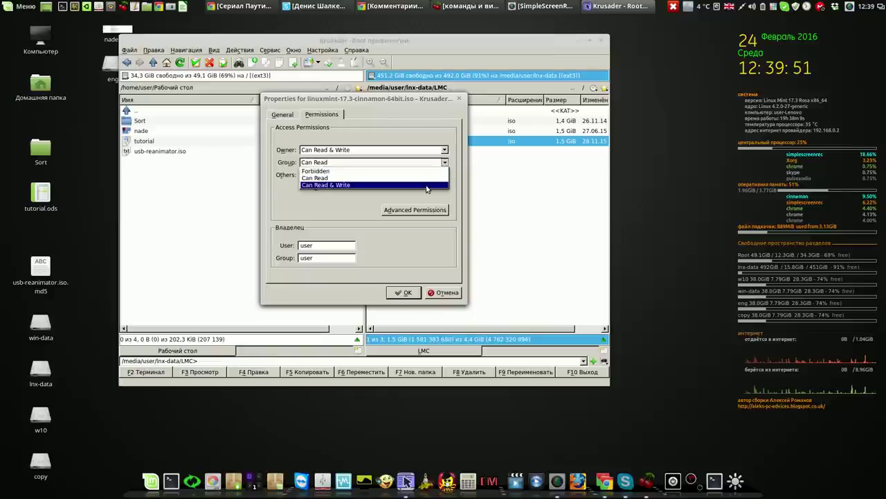
left_click(441, 181)
left_click(444, 176)
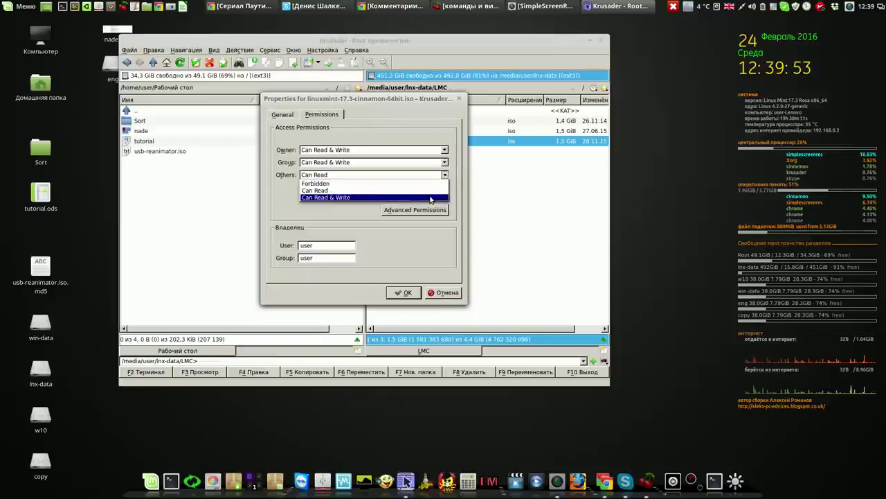
left_click(431, 201)
left_click(405, 292)
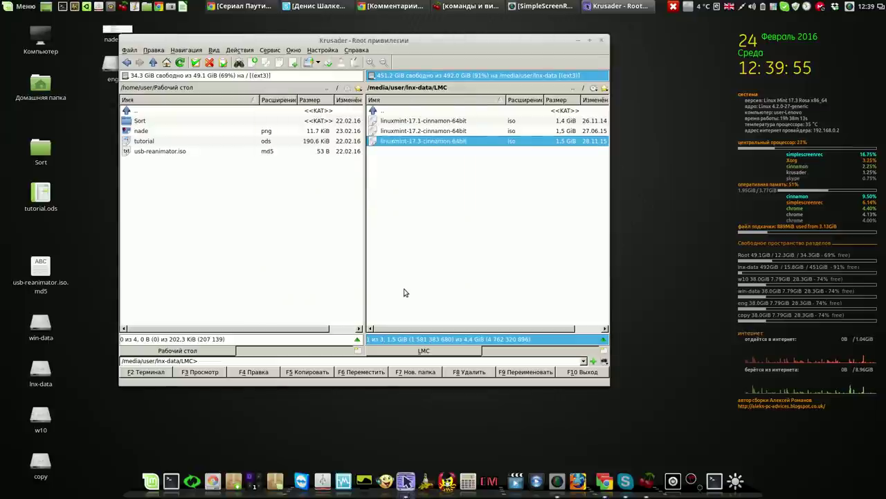
- Check the access permissions of linuxmint-17.1-cinnamon-64bit.iso in its properties and close them
left_click(413, 121)
right_click(415, 122)
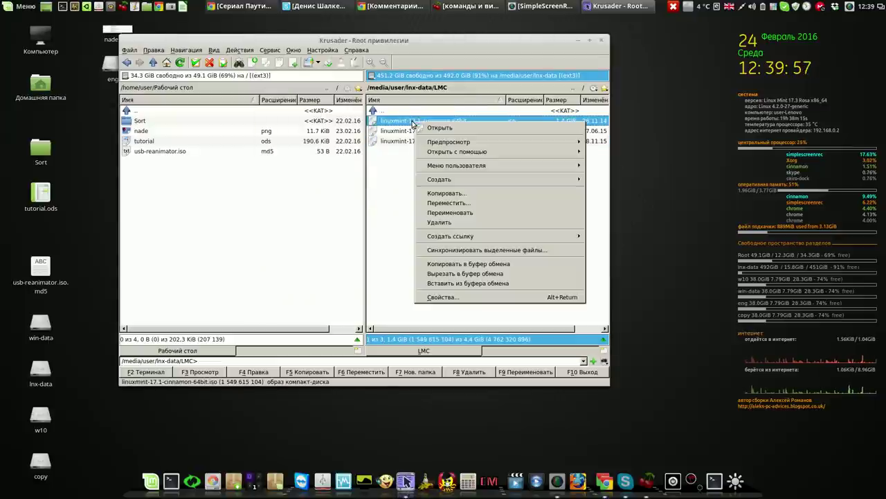
left_click(442, 296)
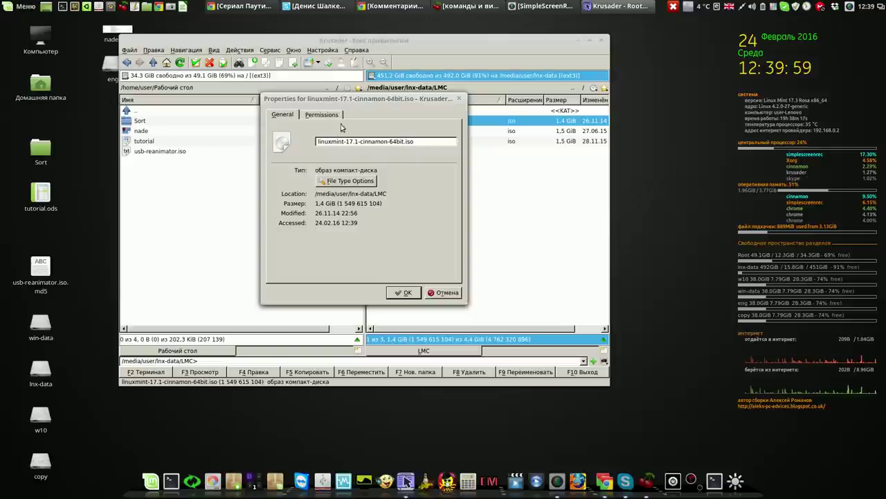
left_click(331, 116)
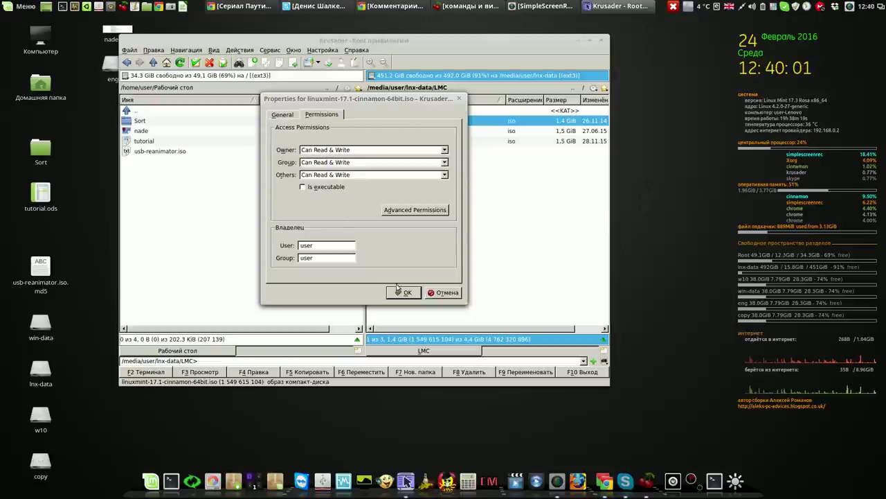
left_click(403, 292)
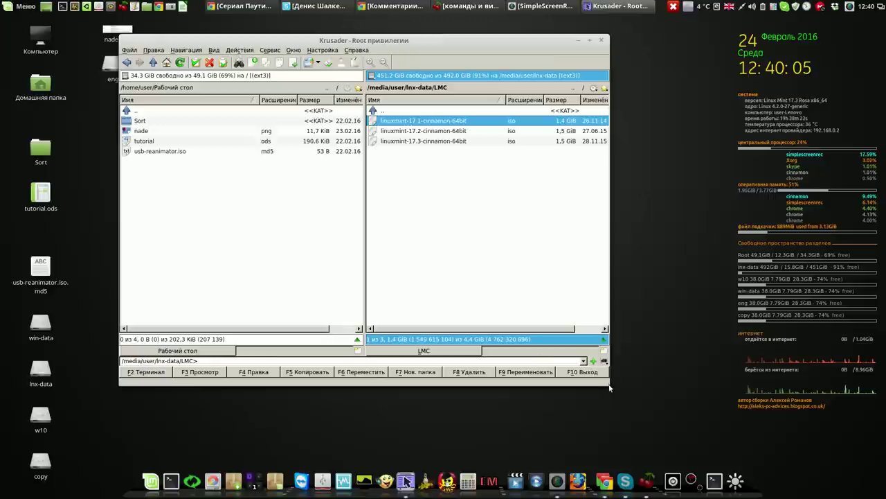
- Enlarge the Krusader window and create an md5 checksum of linuxmint-17.1-cinnamon-64bit.iso, saving it as an .md5 file in LMC
left_click_drag(606, 380, 709, 405)
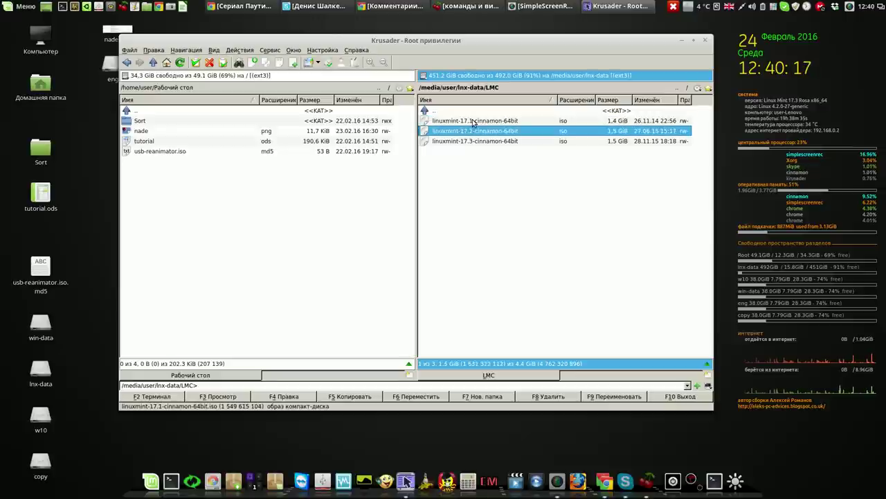
left_click(129, 50)
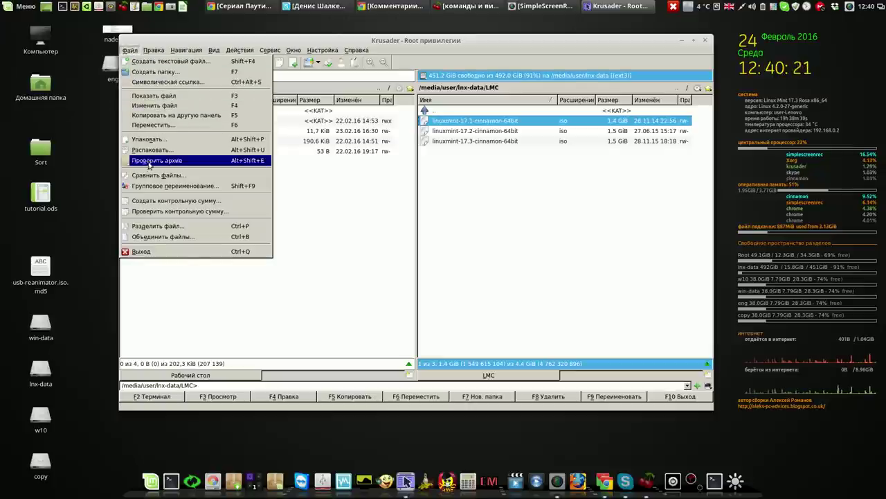
left_click(159, 200)
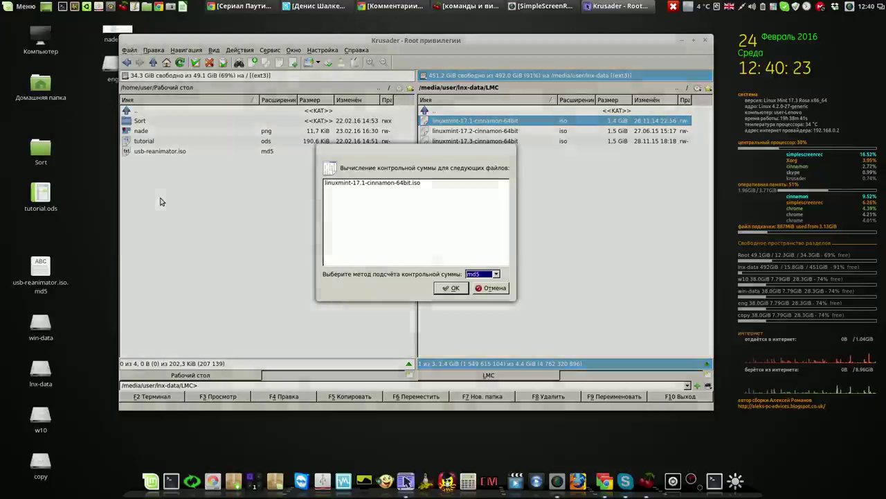
left_click(457, 288)
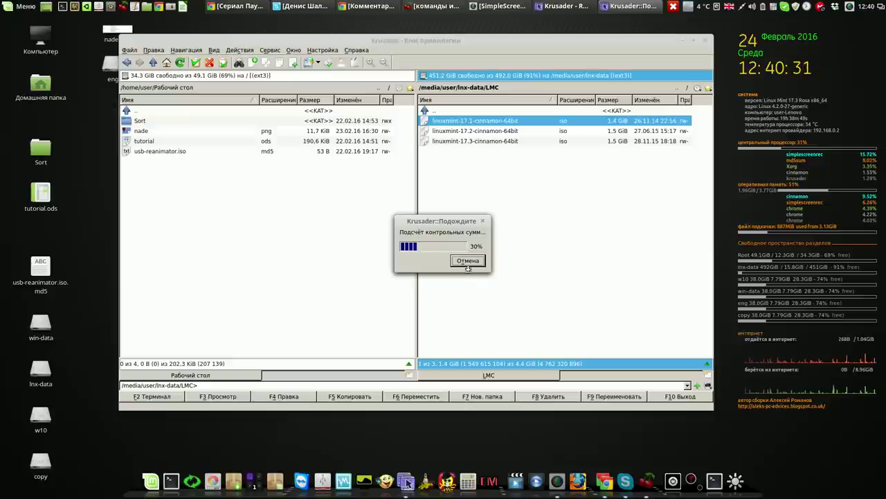
left_click_drag(458, 221, 398, 168)
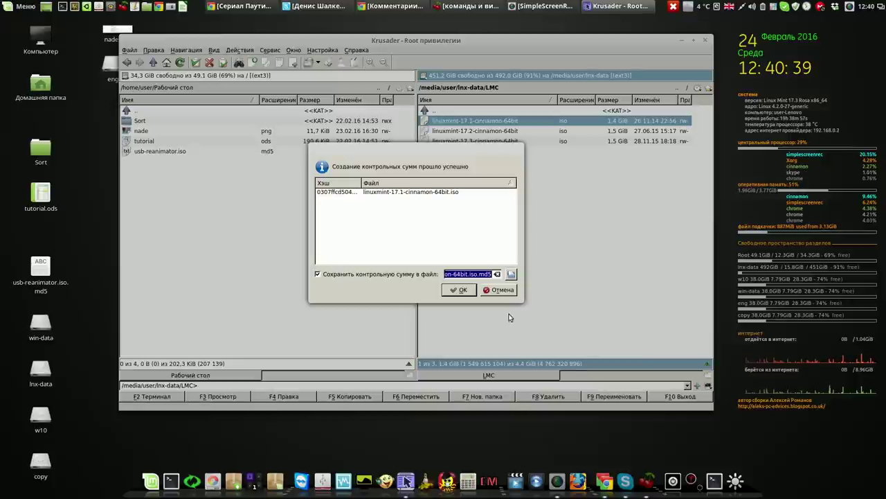
left_click(462, 289)
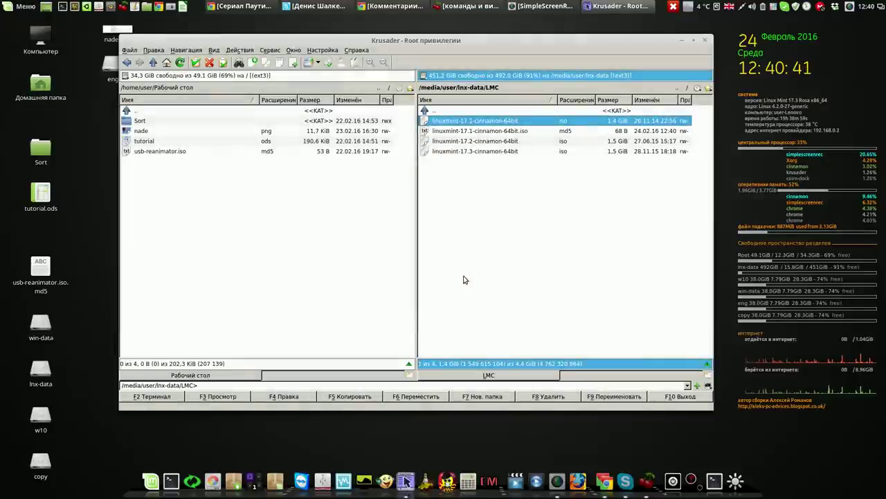
- Verify the checksum of the Linux Mint 17.1 image using linuxmint-17.1-cinnamon-64bit.iso.md5
left_click(563, 135)
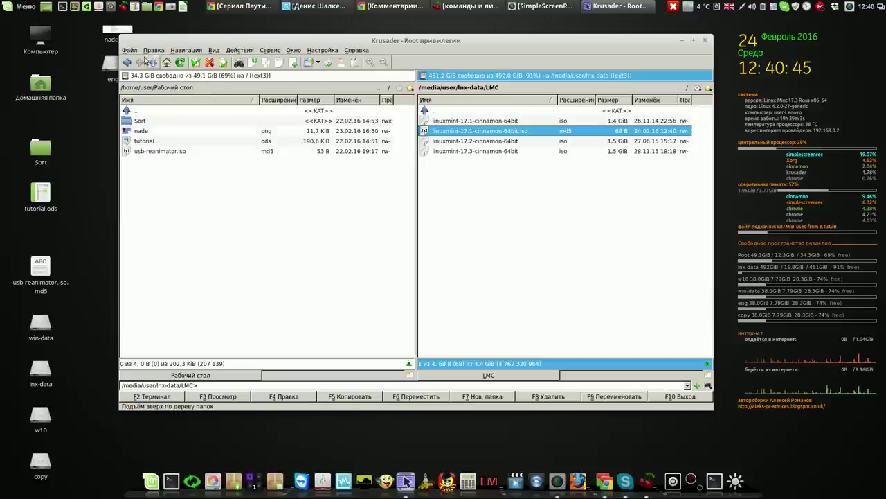
left_click(130, 51)
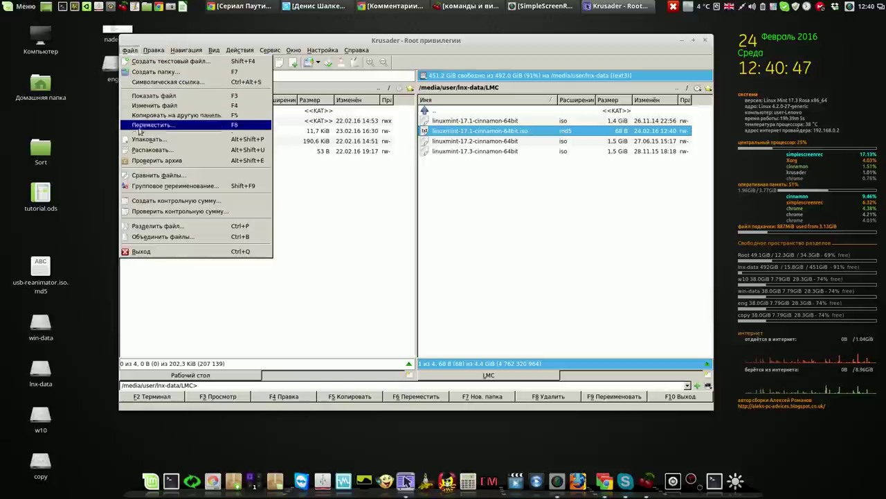
left_click(152, 212)
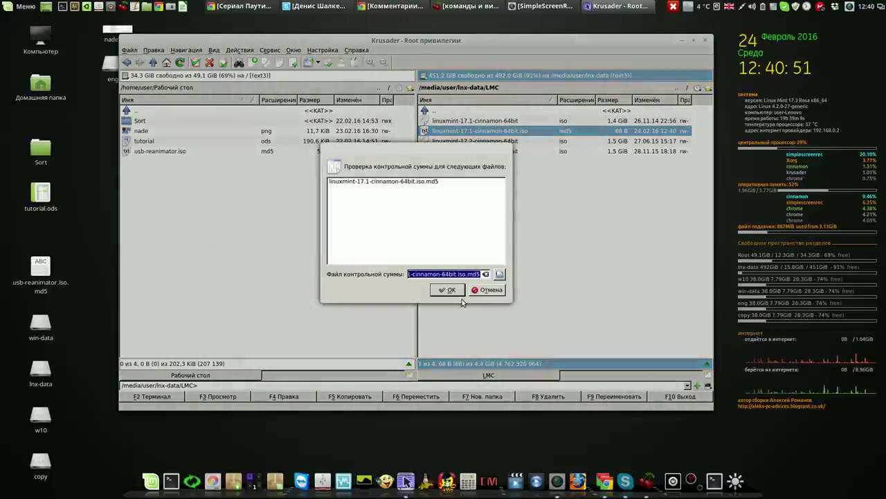
left_click(427, 183)
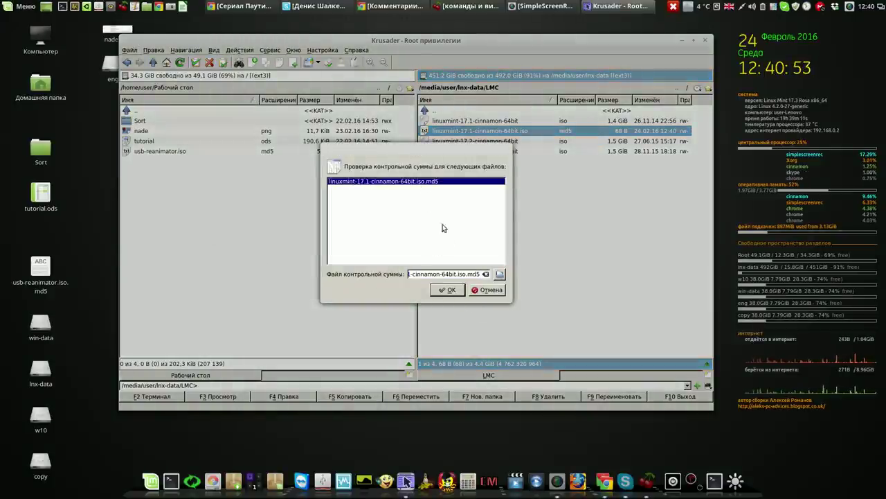
left_click(451, 290)
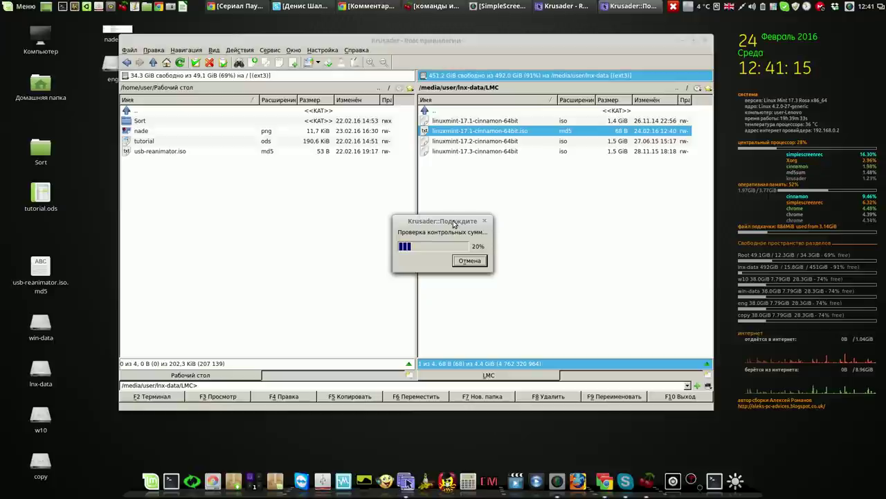
left_click_drag(453, 221, 438, 187)
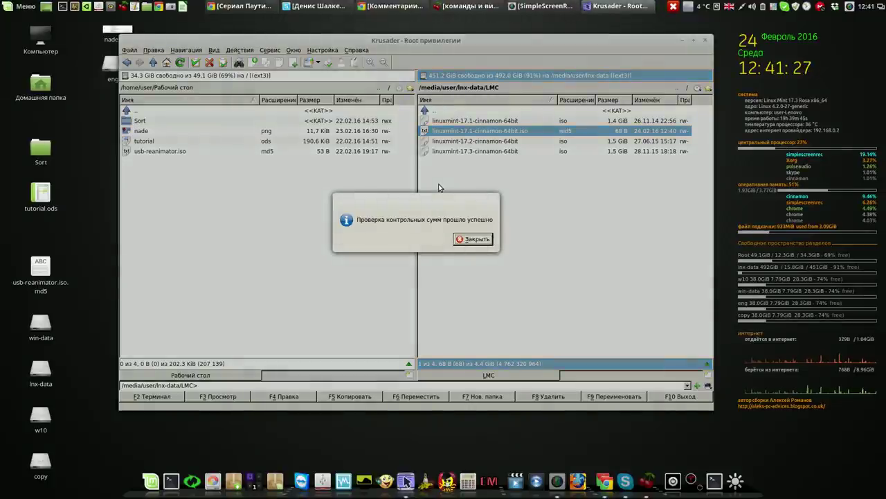
- View linuxmint-17.1-cinnamon-64bit.iso.md5, highlight its hash, and keep only the shrunken viewer window open on the desktop
left_click(458, 240)
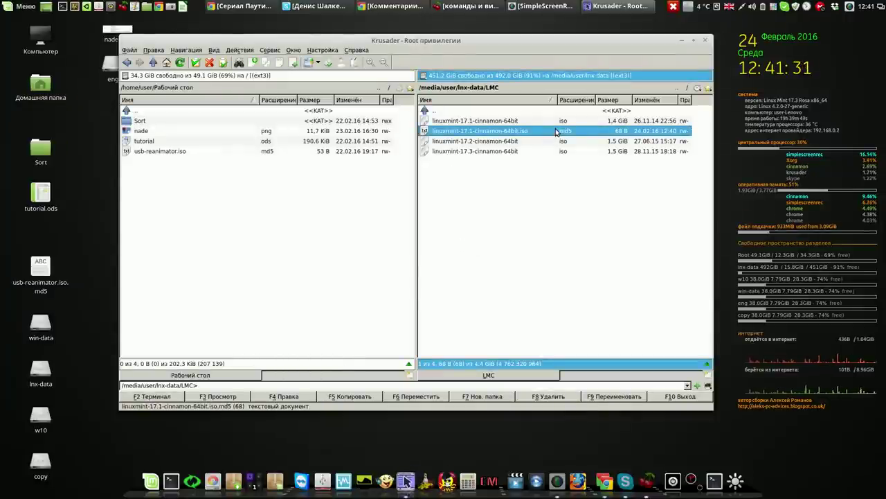
left_click(218, 397)
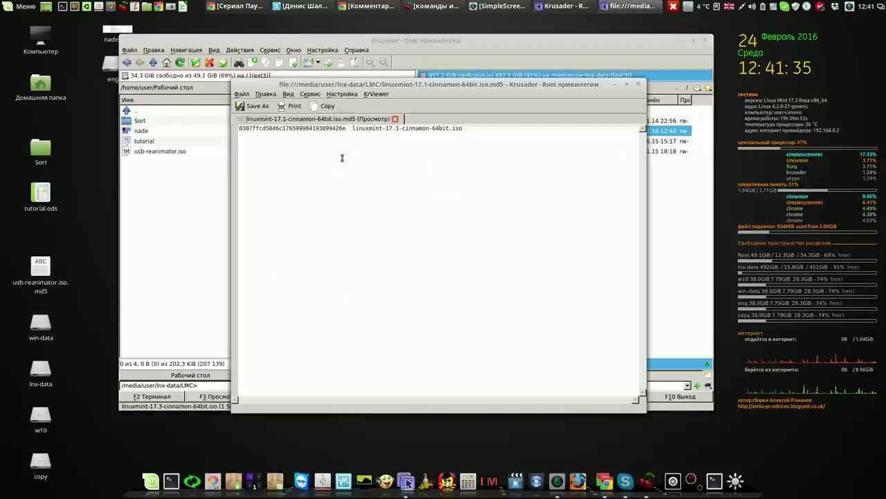
left_click_drag(346, 128, 238, 129)
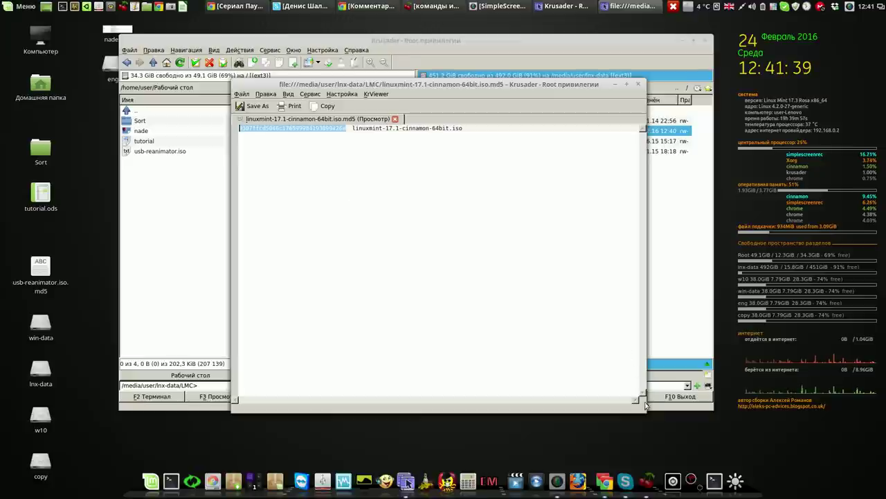
left_click_drag(643, 410, 476, 167)
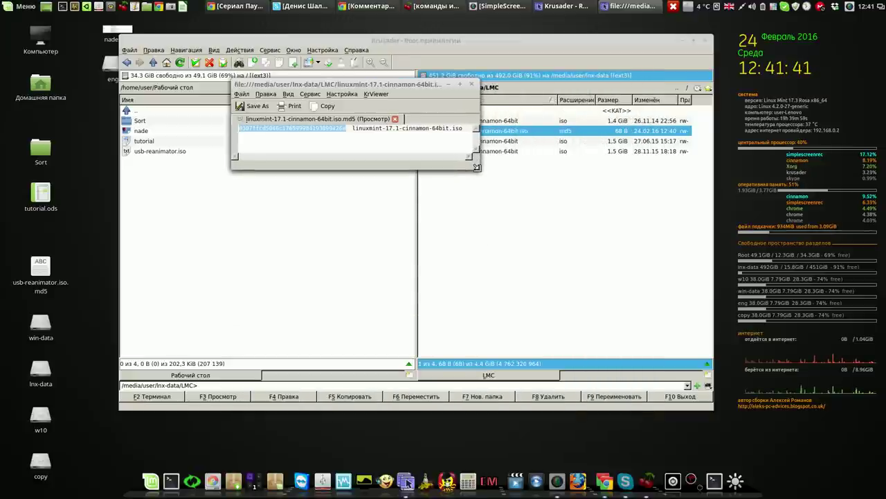
left_click(682, 41)
left_click_drag(423, 85, 647, 48)
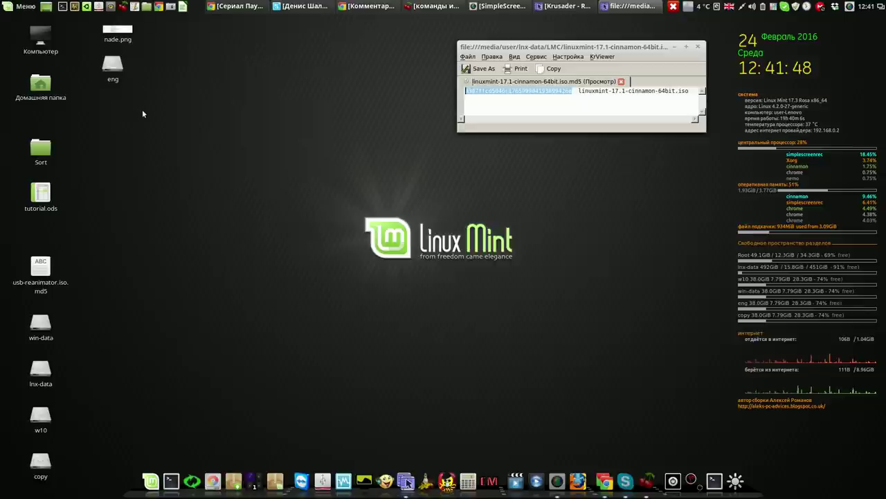
- Open the LMC folder on lnx-data in a small file manager window beside the checksum viewer
key("super+e")
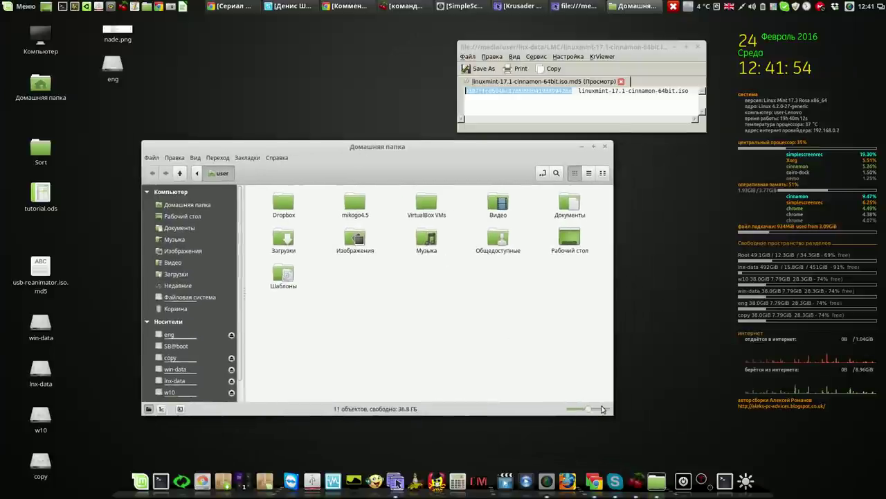
left_click_drag(611, 414, 402, 392)
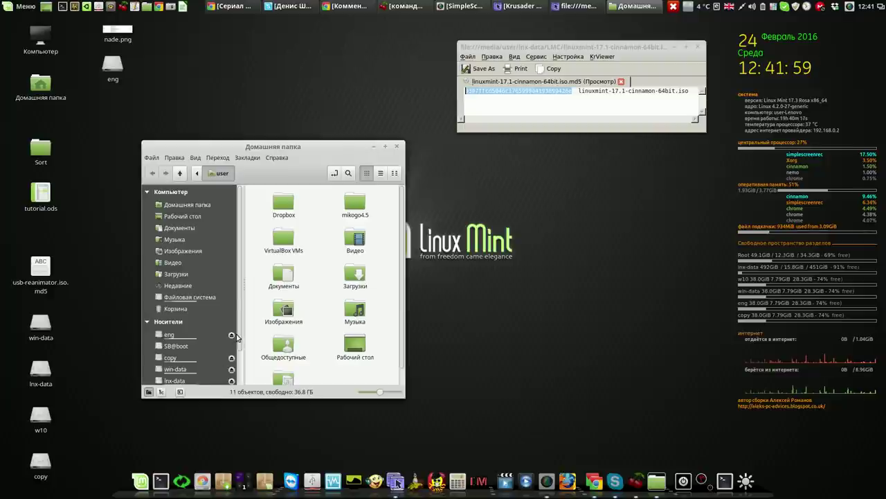
scroll(238, 340, "down", 2)
left_click(177, 343)
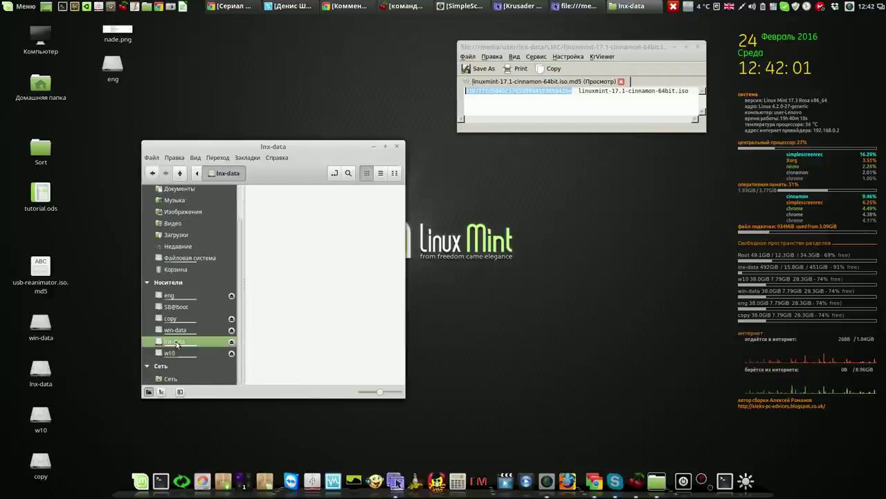
left_click(284, 205)
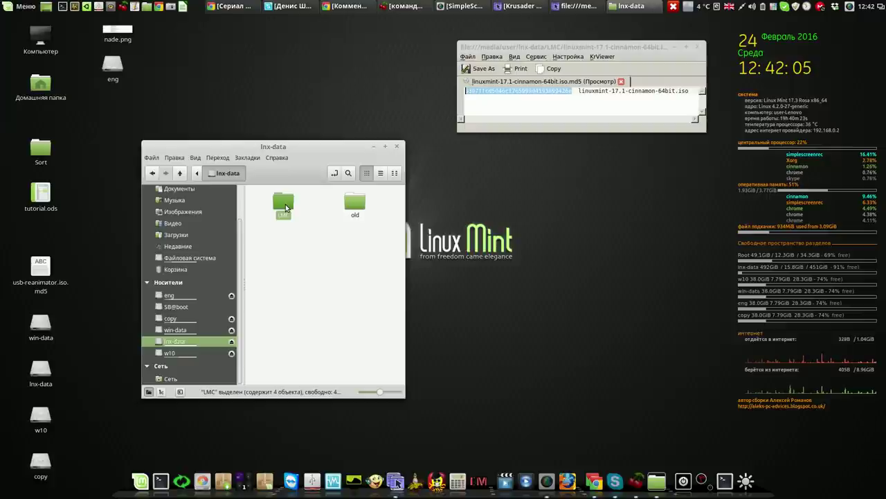
double_click(286, 207)
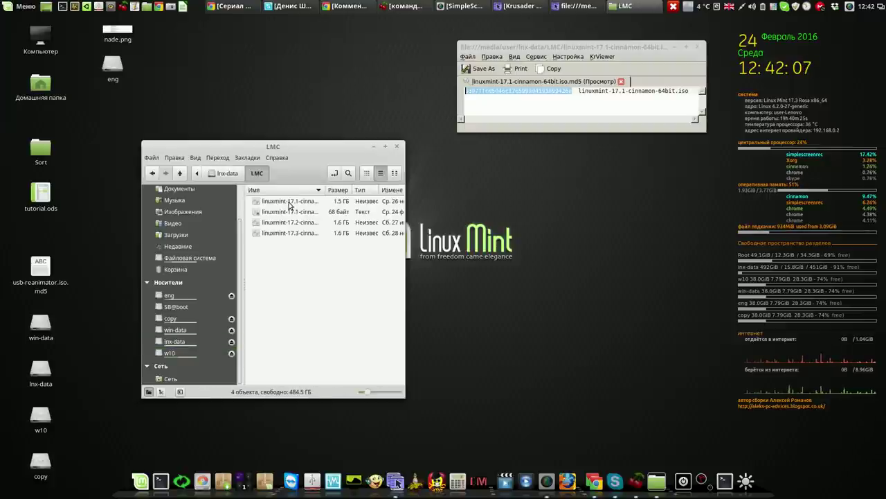
- Run Check MD5 on linuxmint-17.1-cinnamon-64bit.iso, compare the hash with the one in the .md5 file, and close both windows
left_click(289, 203)
right_click(288, 202)
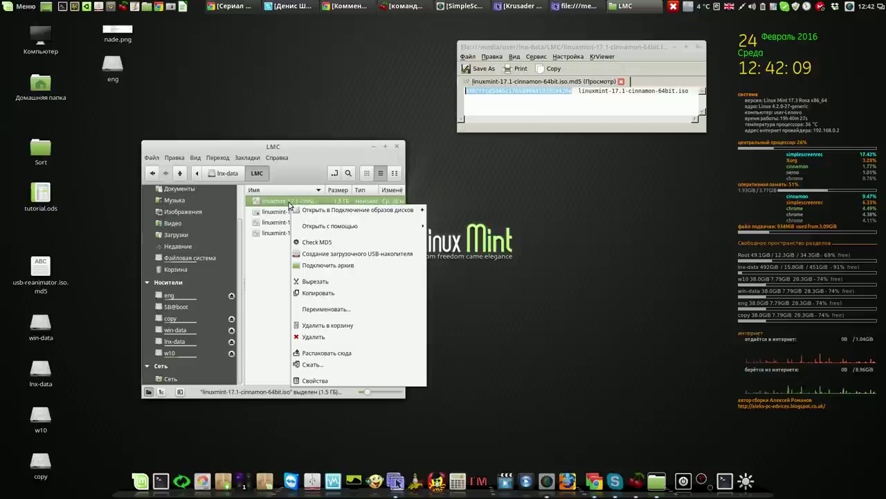
left_click(320, 242)
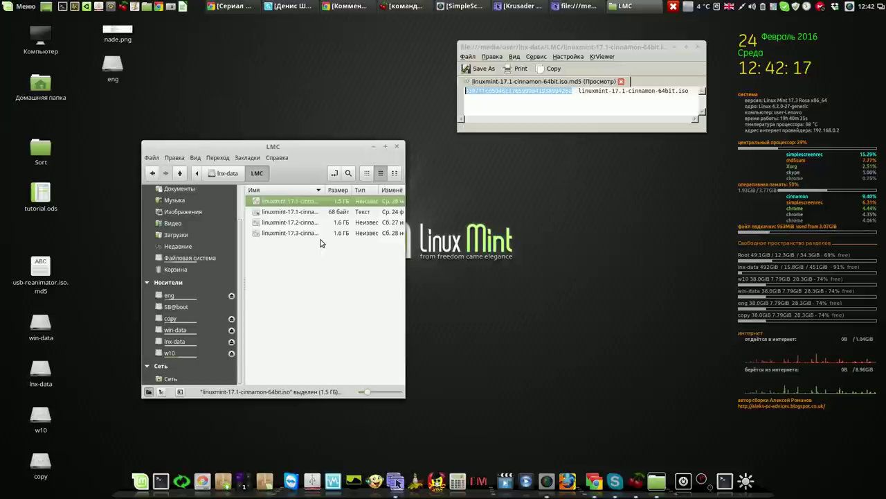
left_click_drag(325, 143, 327, 42)
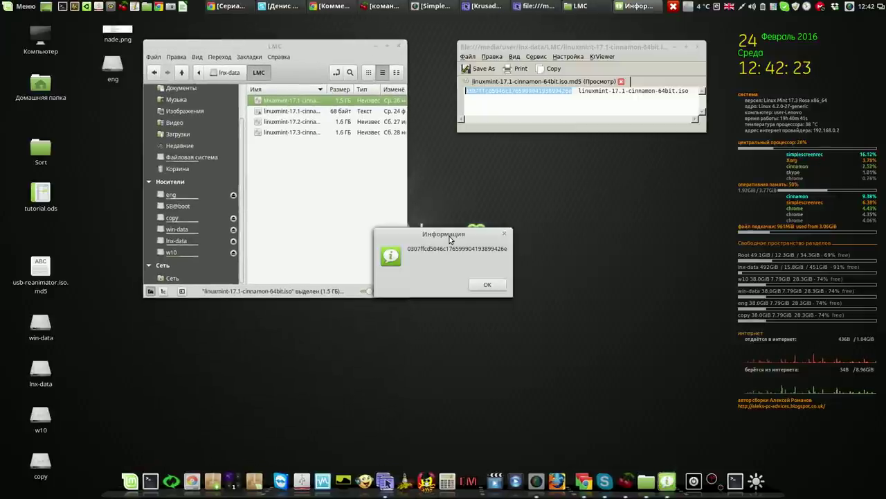
left_click_drag(460, 236, 532, 151)
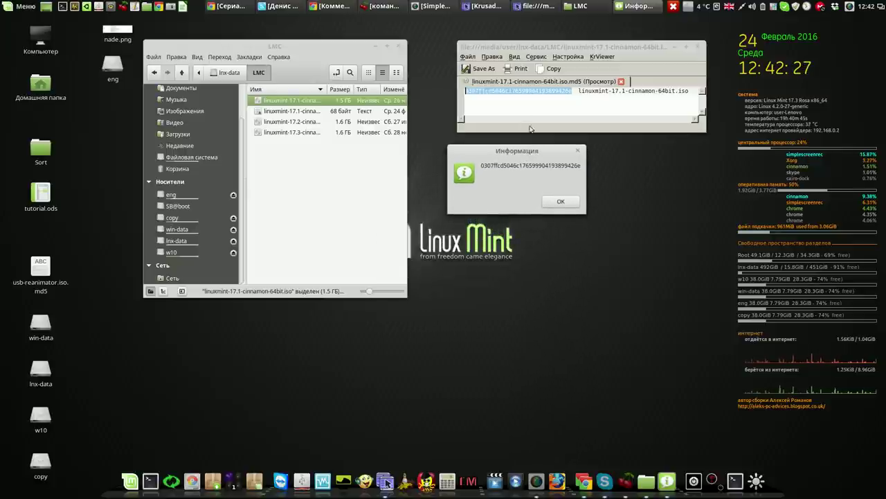
left_click(570, 106)
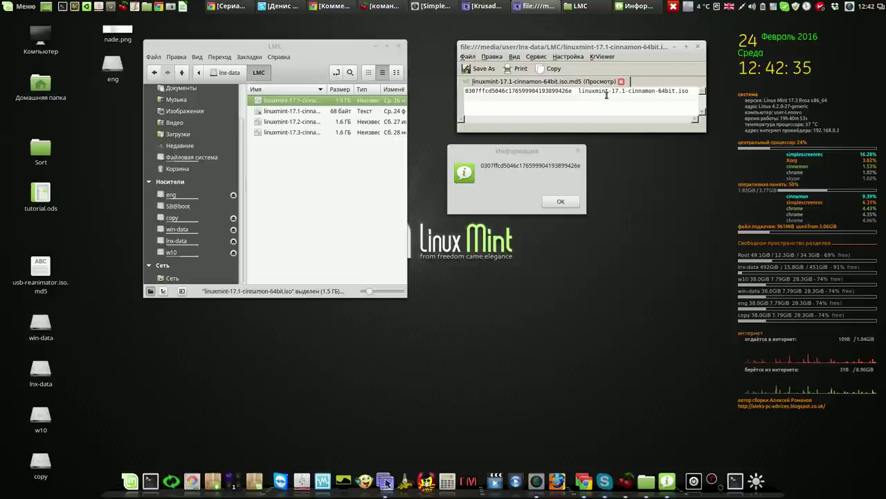
left_click(565, 202)
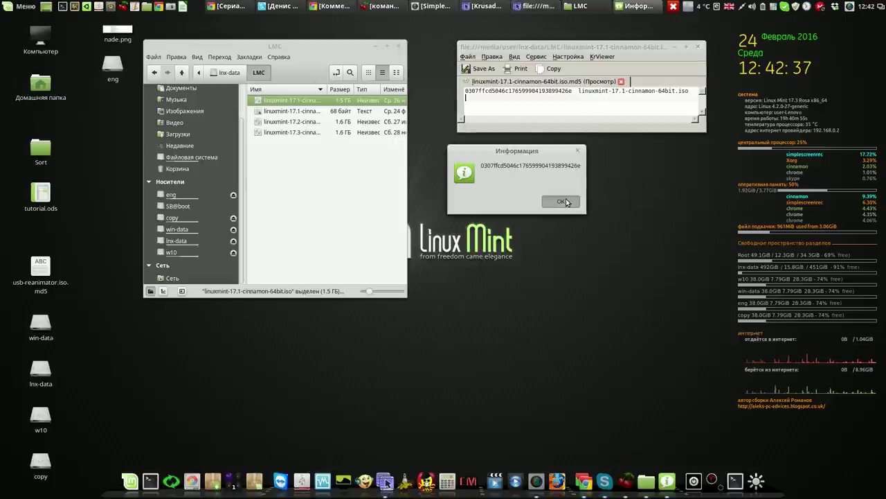
left_click(566, 201)
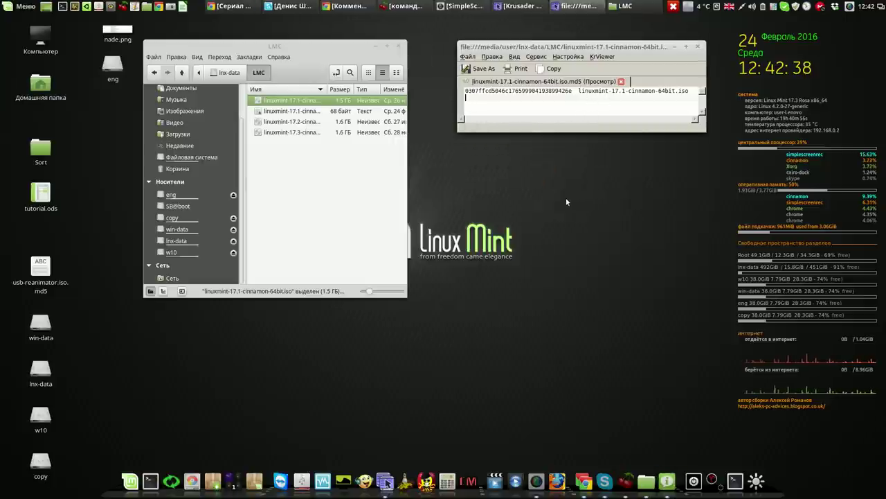
left_click(698, 48)
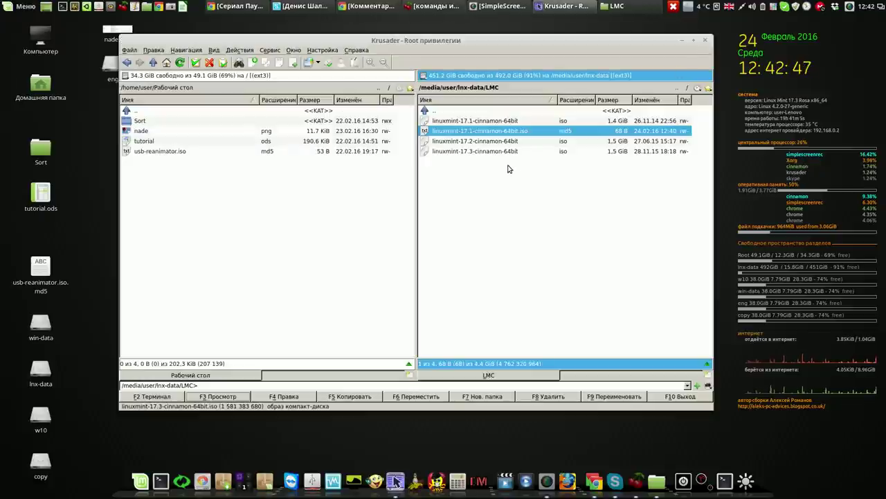
- Create an md5 checksum for linuxmint-17.2-cinnamon-64bit.iso in Krusader
left_click(483, 141)
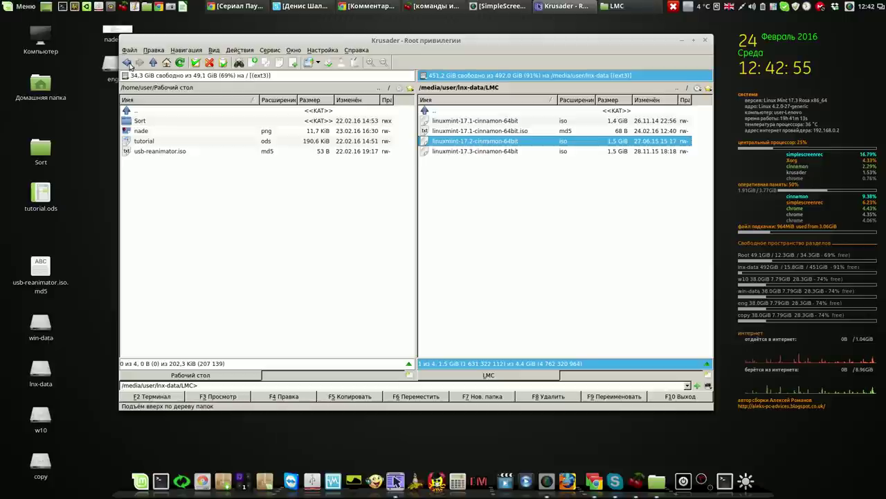
left_click(130, 50)
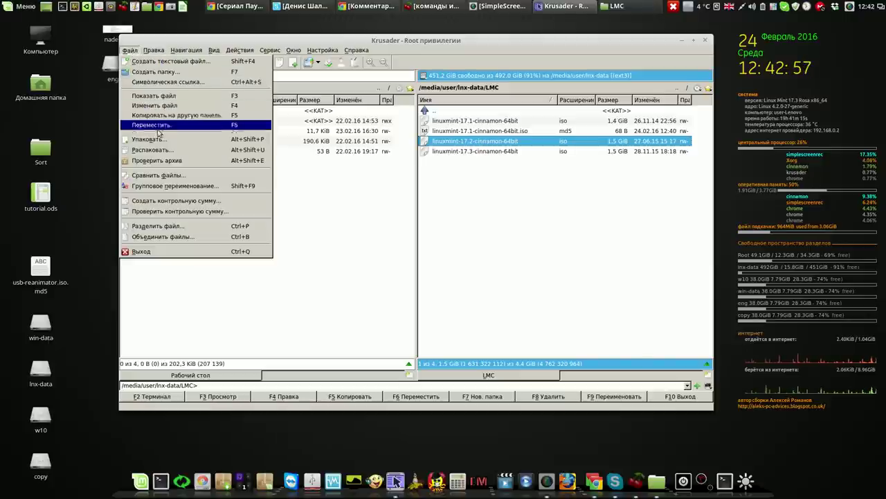
key("Escape")
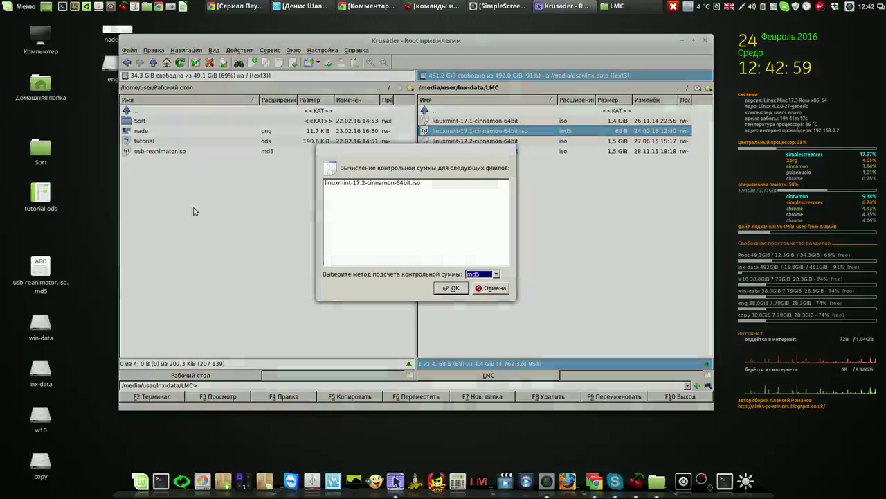
left_click(446, 285)
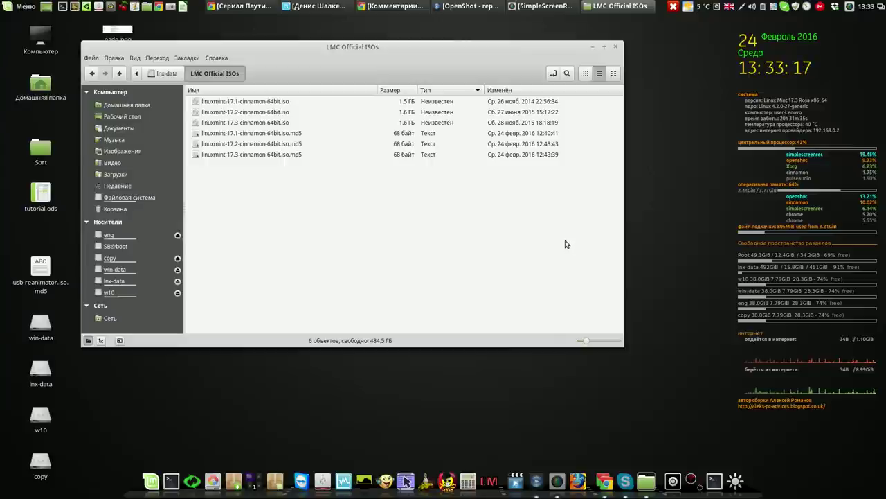
- Examine the modification dates of the 17.1, 17.2 and 17.3 ISO images in the LMC Official ISOs folder
left_click_drag(620, 349, 627, 202)
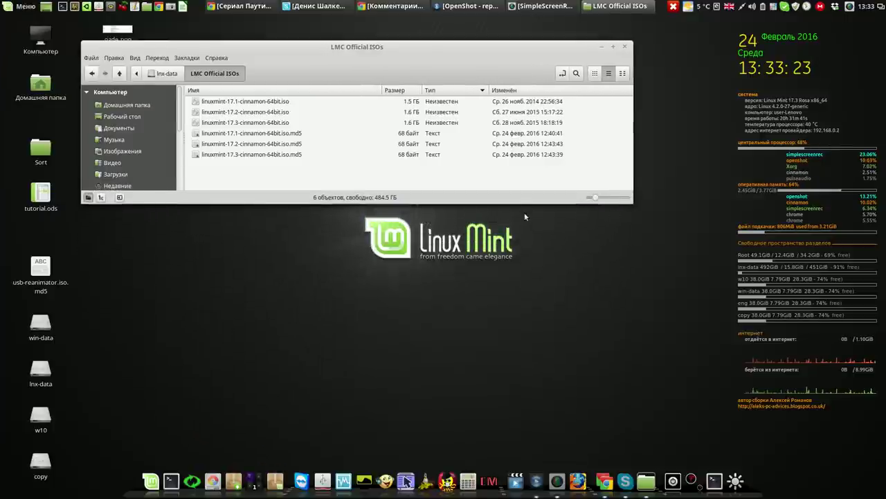
left_click(530, 104)
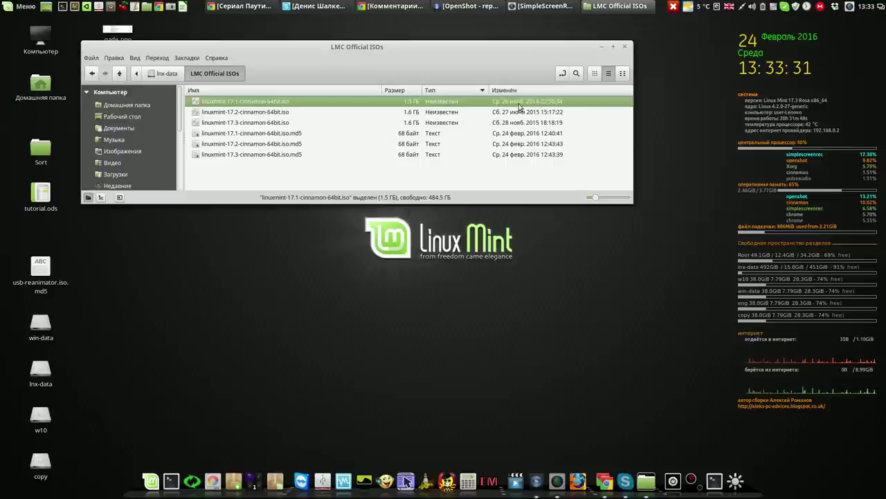
left_click(554, 113)
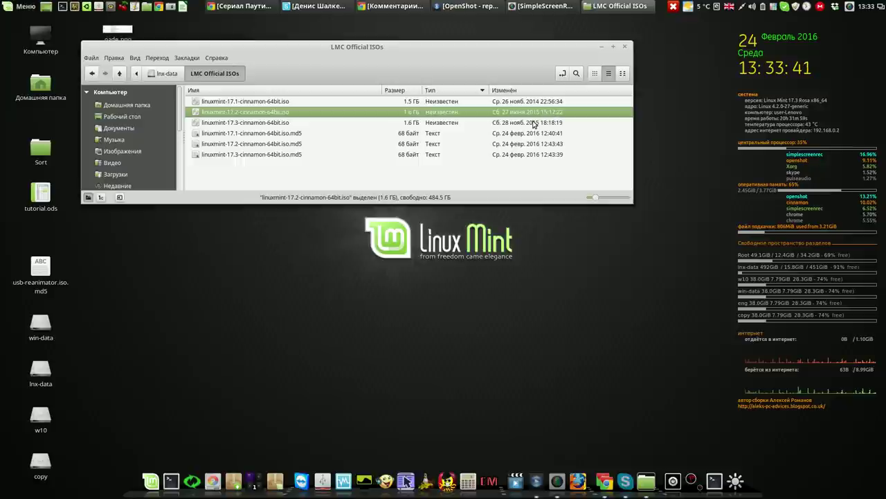
left_click(533, 123)
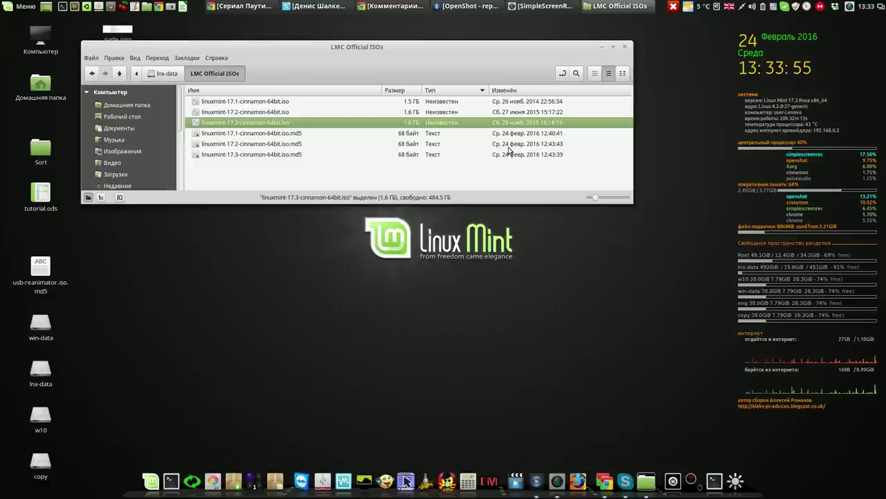
left_click(519, 113)
left_click(521, 104)
left_click(523, 112)
left_click(520, 123)
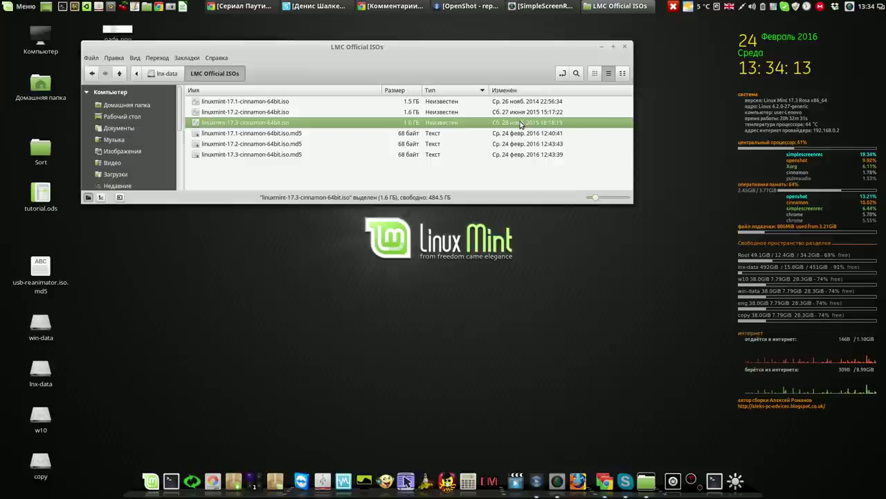
left_click_drag(628, 200, 595, 197)
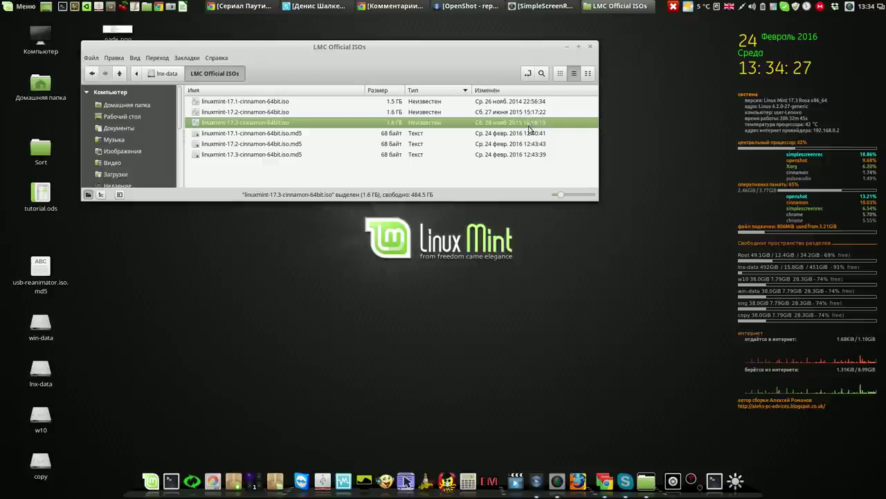
left_click(850, 7)
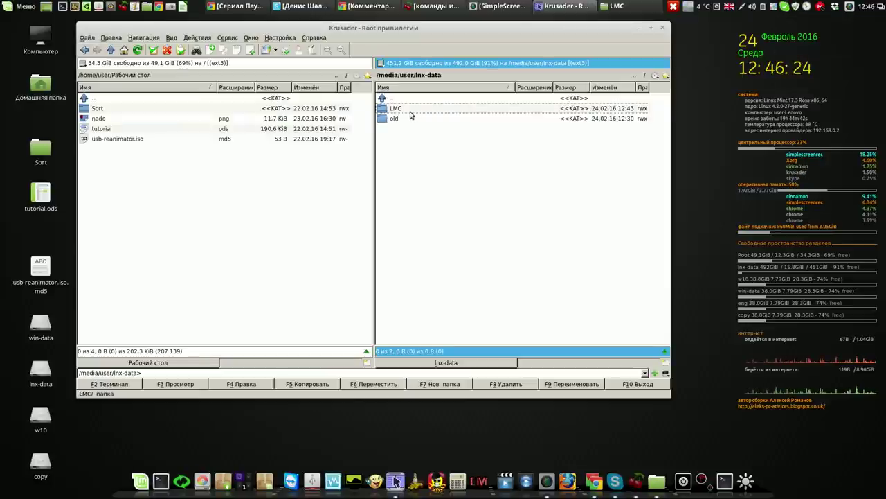
- Rename the LMC folder on lnx-data to LMC Official ISOs in Krusader
left_click(418, 112)
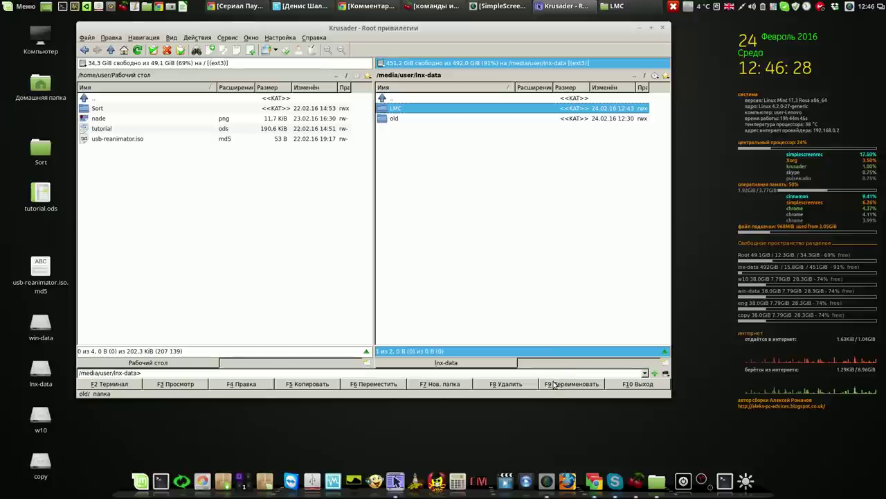
left_click(554, 385)
left_click(439, 107)
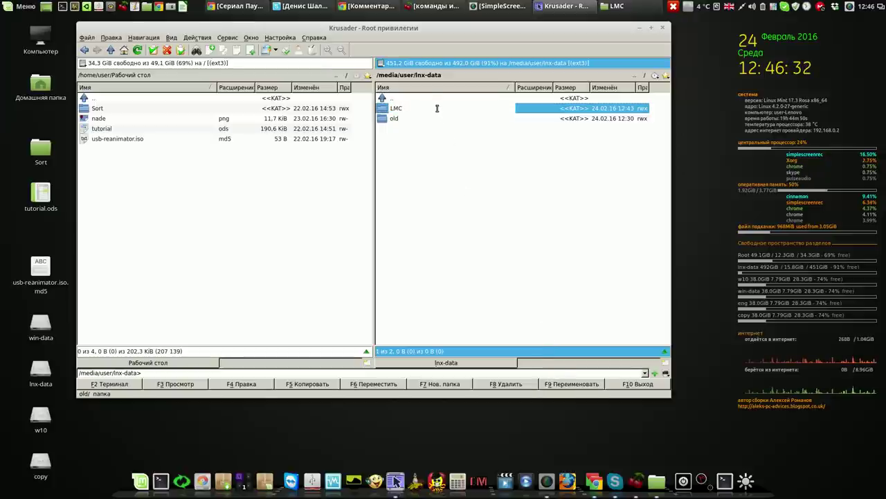
type("Off")
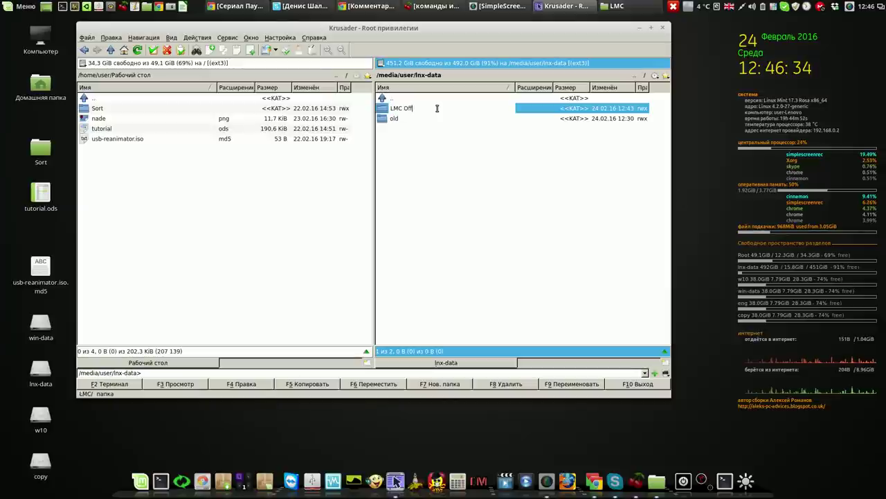
type("icial ")
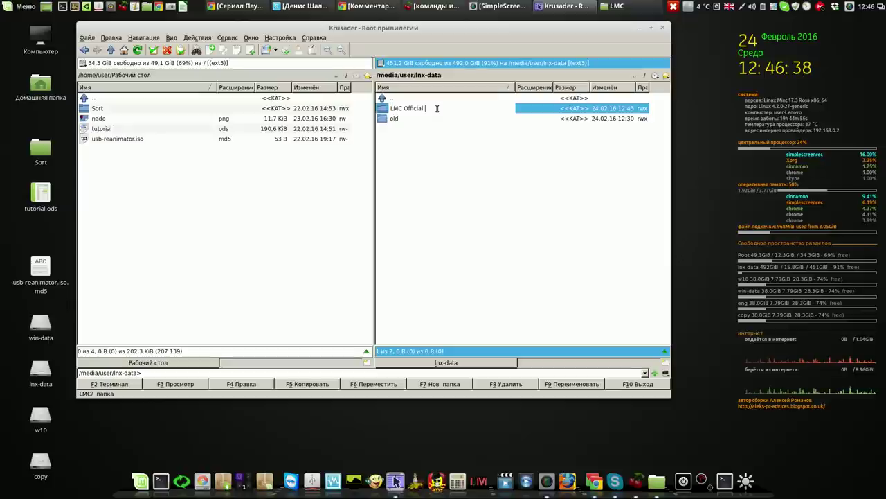
type("ISO")
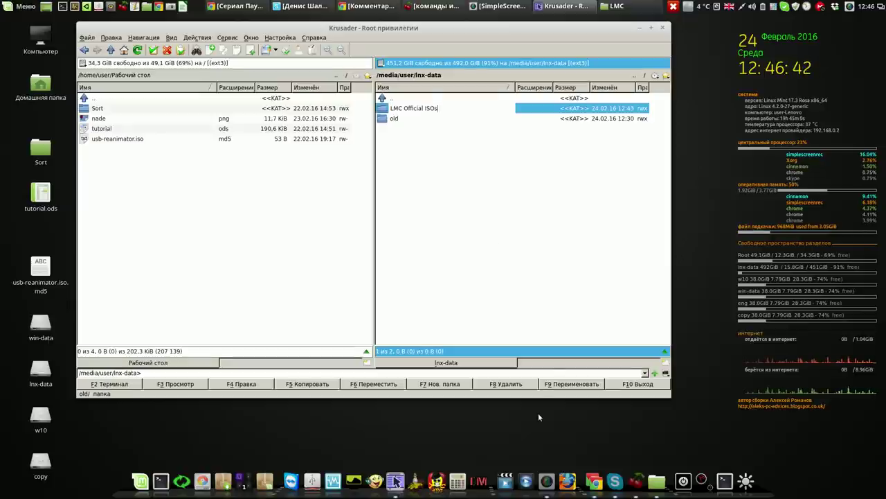
type("s")
key("Return")
mouse_move(539, 6)
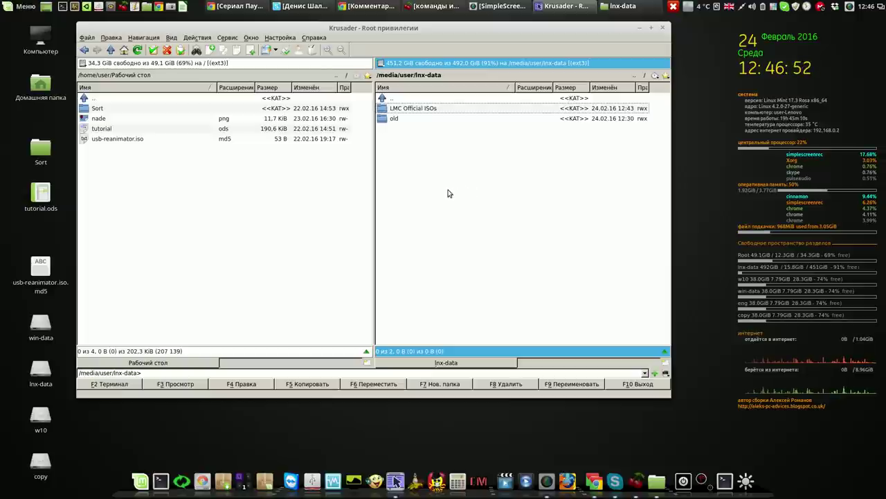
- View the properties of the LMC Official ISOs folder on lnx-data, checking its size and file count
left_click(435, 109)
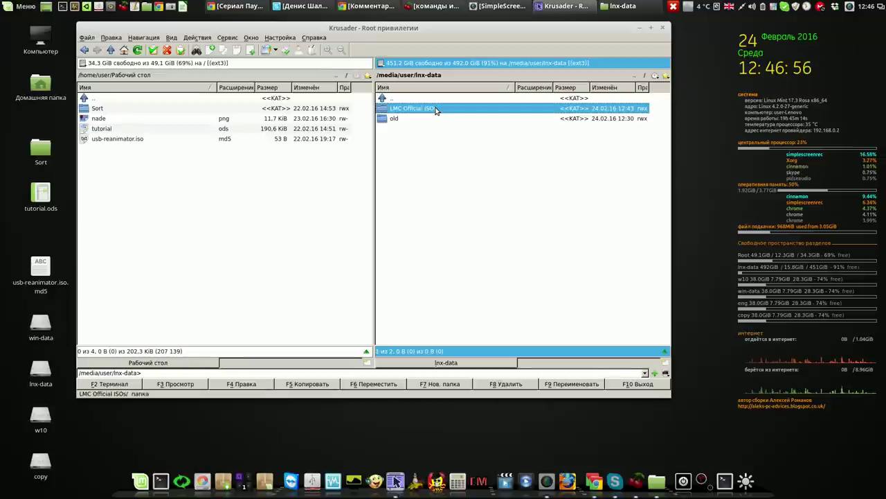
right_click(435, 110)
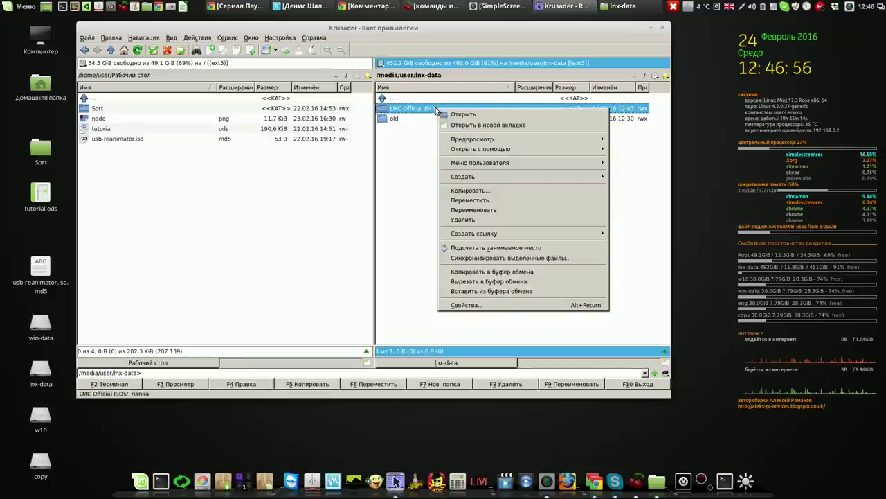
left_click(473, 304)
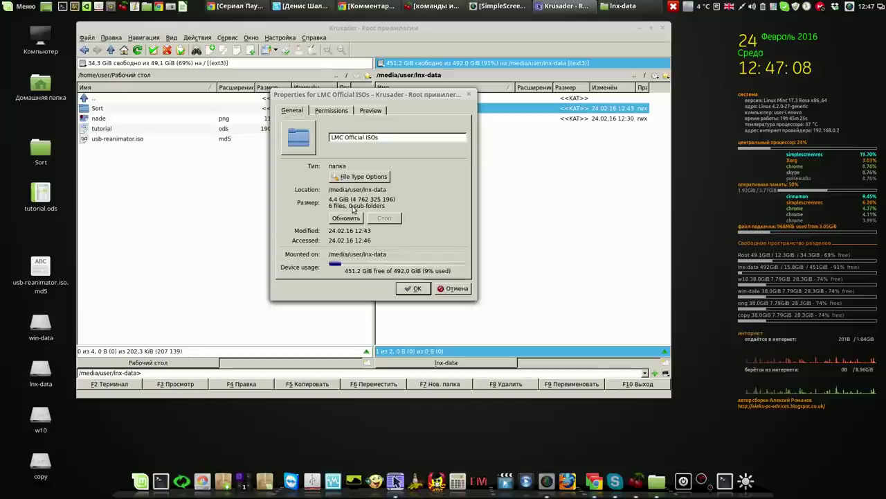
left_click(413, 287)
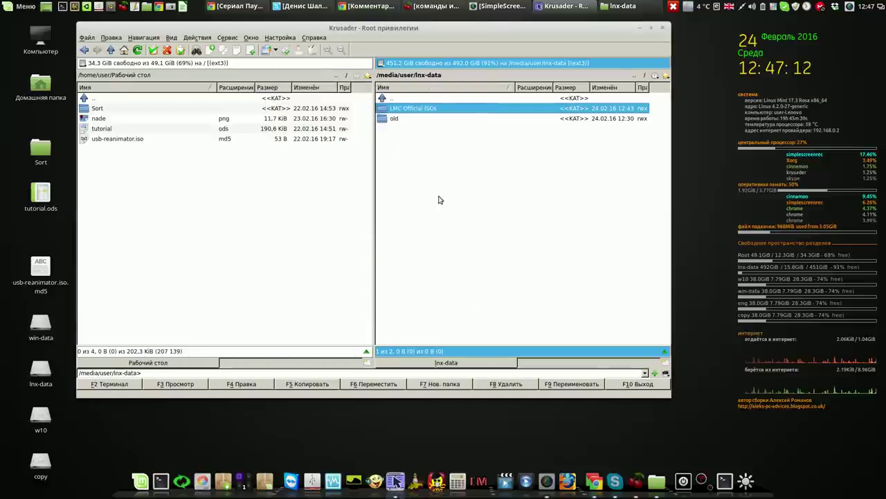
- Open the LMC Official ISOs folder and look over its ISO images and md5 files
left_click(416, 122)
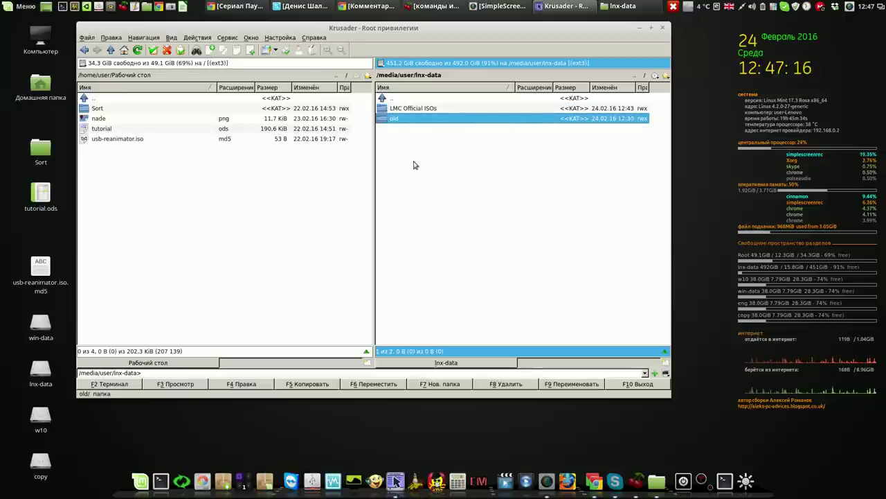
double_click(425, 109)
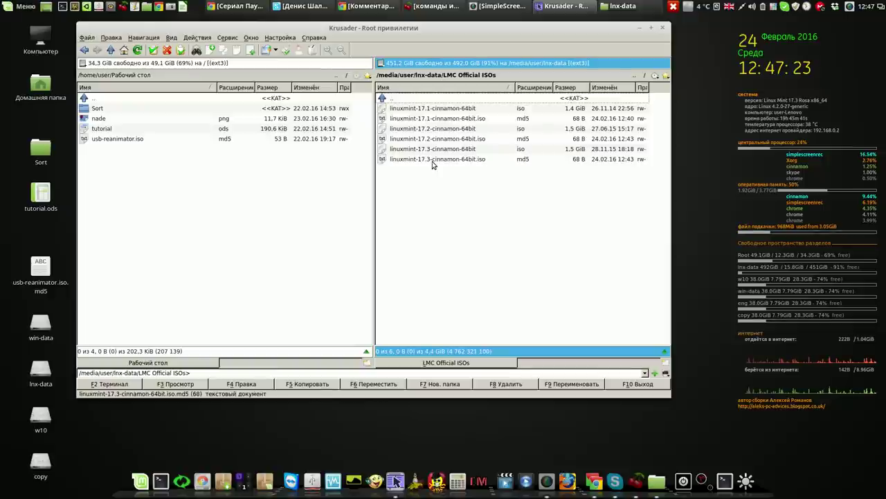
left_click(444, 130)
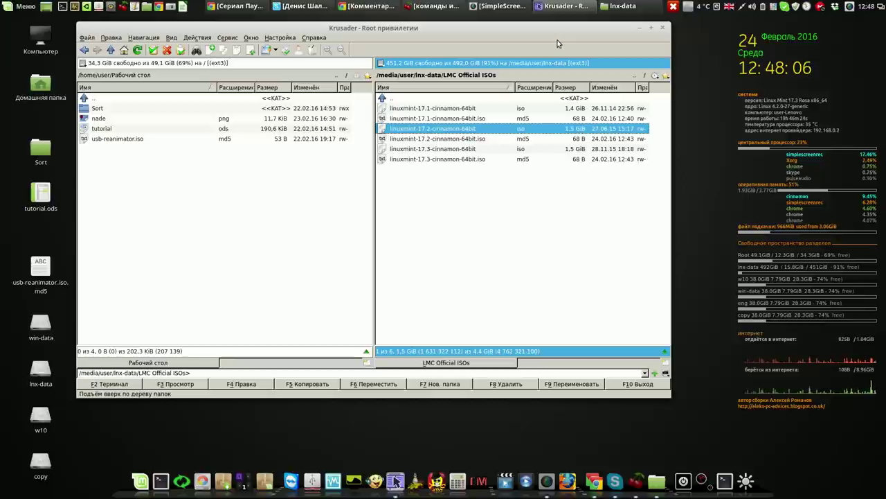
left_click_drag(559, 39, 549, 33)
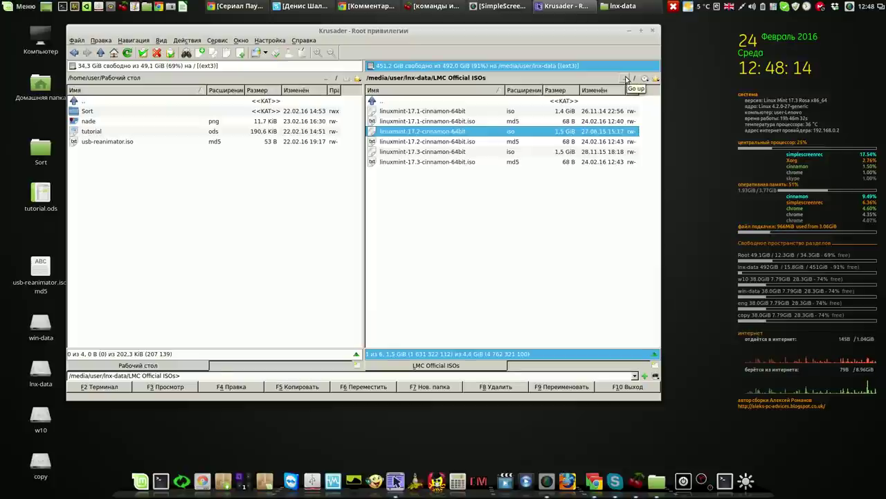
left_click(603, 78)
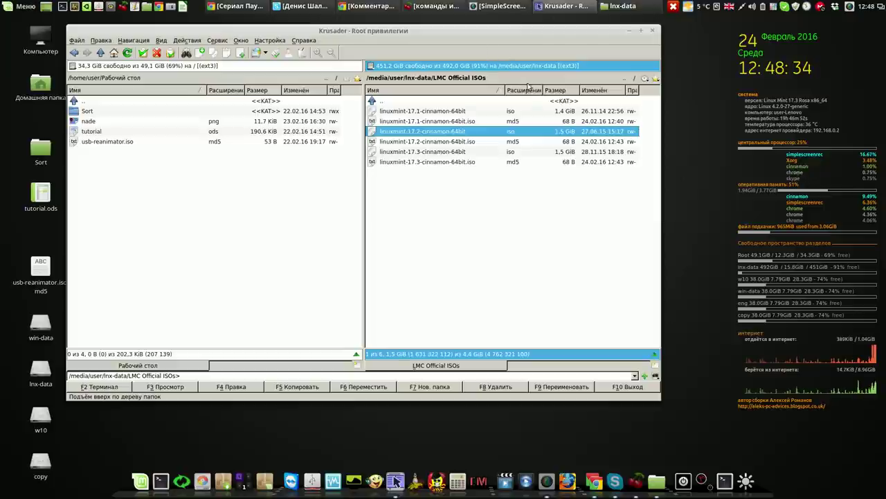
left_click(461, 112)
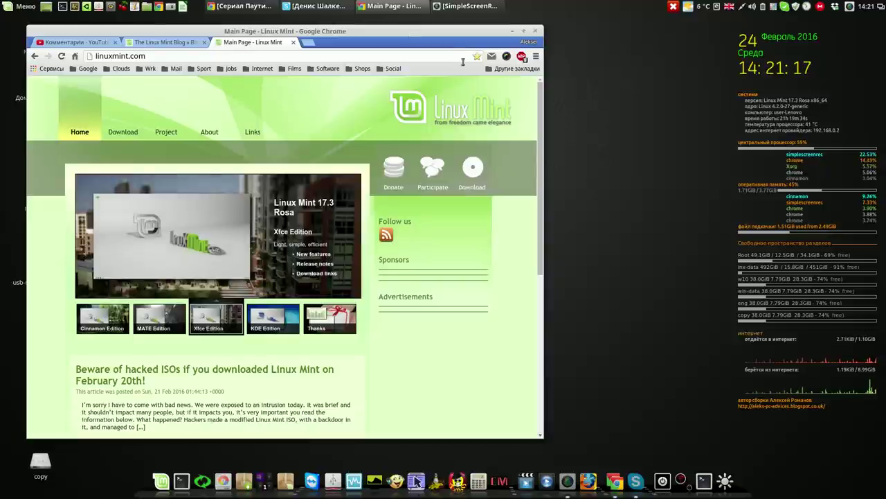
- Open the "Beware of hacked ISOs" article from the linuxmint.com home page in Chrome and close the other Linux Mint Blog tab
scroll(529, 183, "down", 4)
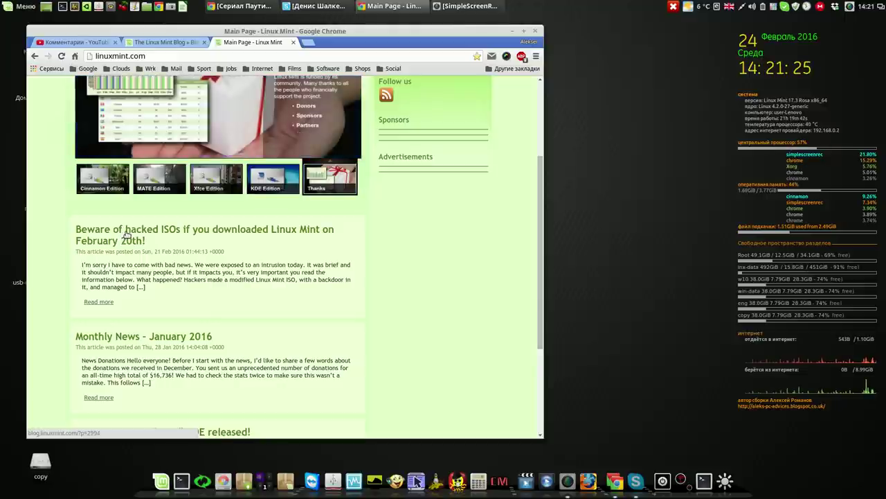
left_click(126, 235)
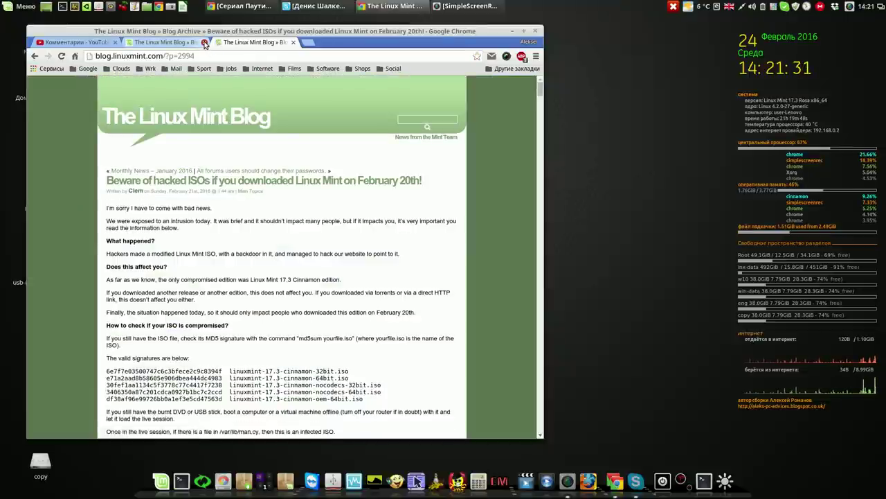
left_click(204, 43)
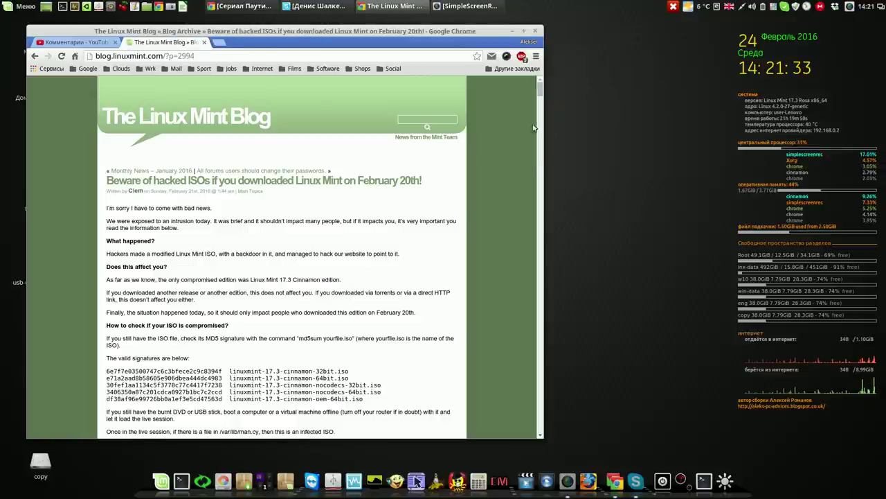
- Find the valid MD5 signatures for the 17.3 Cinnamon ISOs in the article and highlight the whole list
scroll(538, 93, "down", 5)
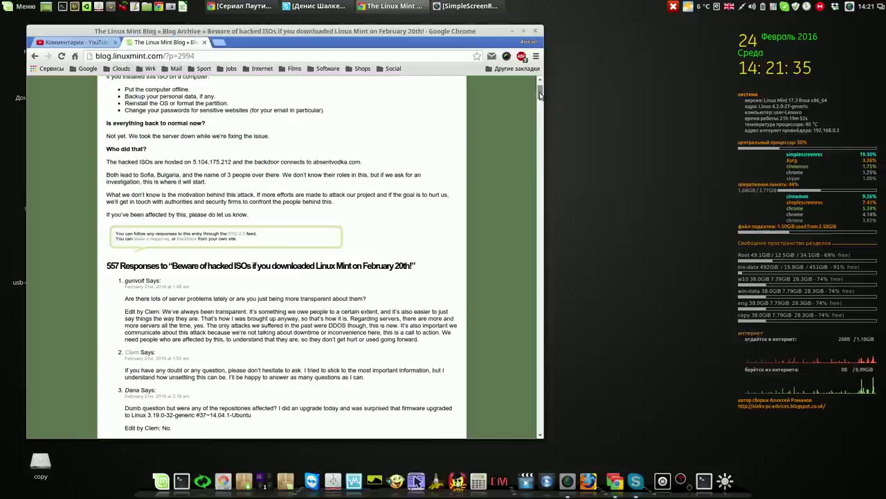
scroll(541, 93, "up", 3)
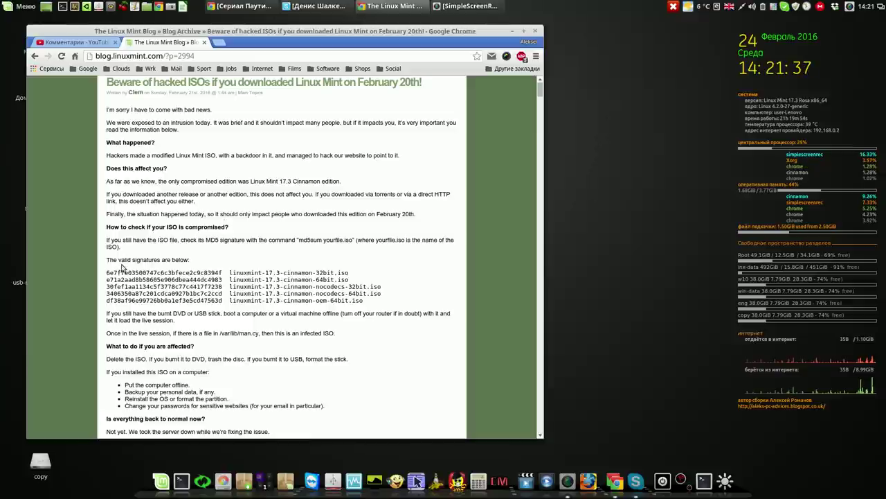
left_click_drag(108, 273, 376, 299)
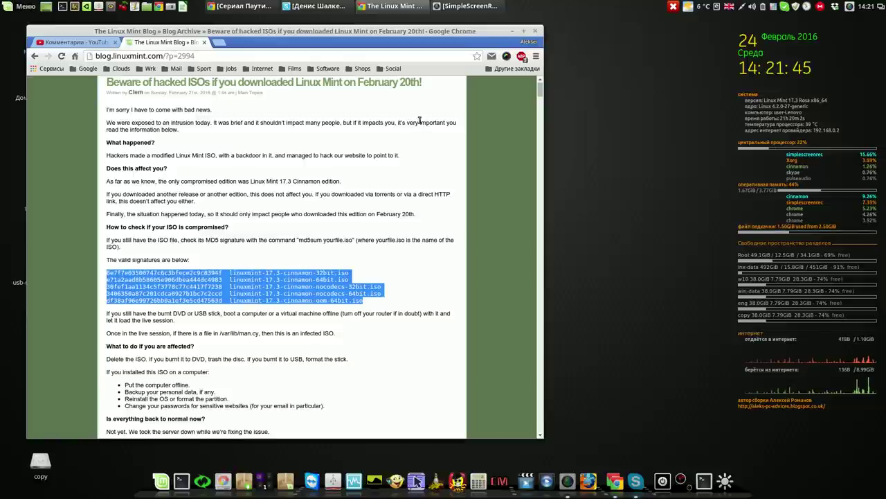
- Open linuxmint-17.3-cinnamon-64bit.iso.md5 from LMC Official ISOs on lnx-data, minimise the file manager and place the text beside the article
left_click(146, 7)
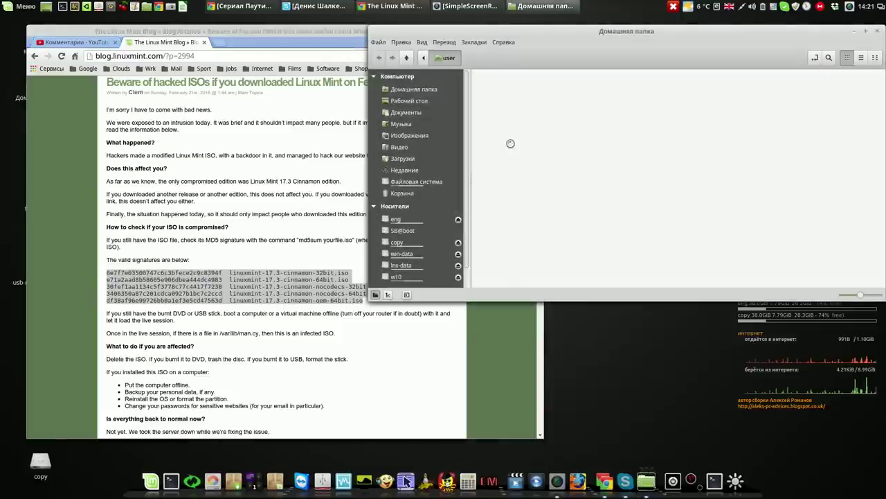
left_click(415, 267)
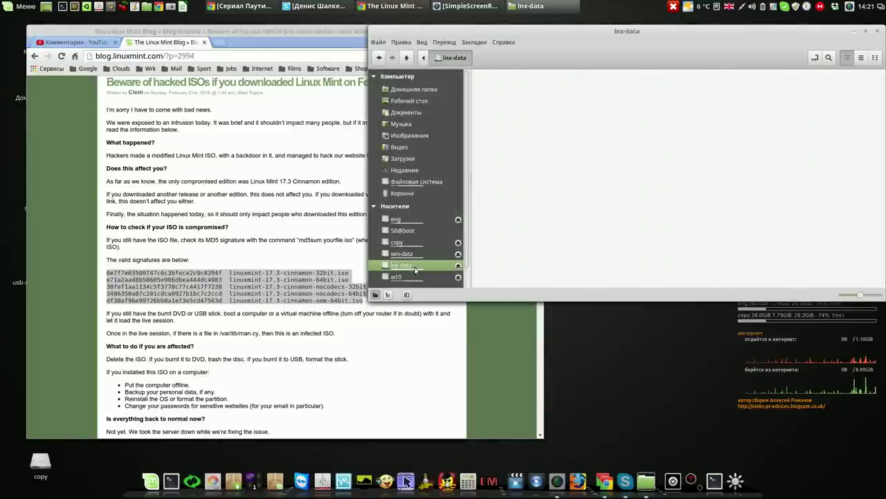
double_click(513, 97)
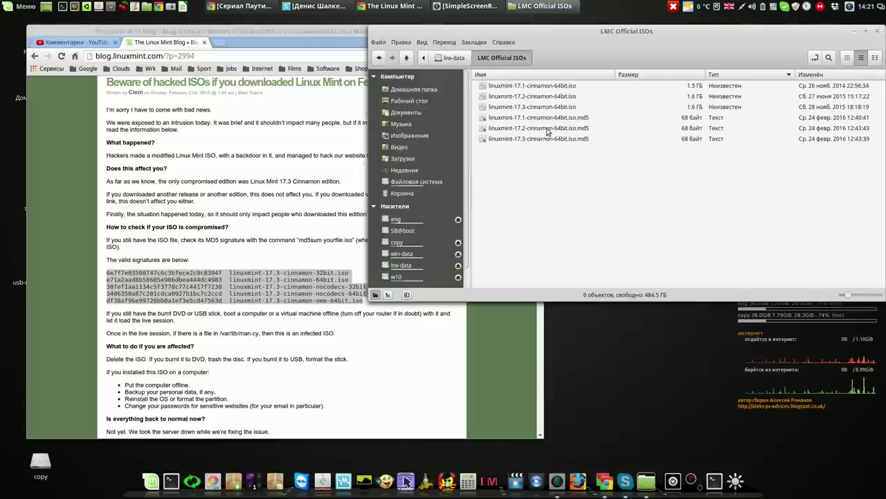
double_click(537, 139)
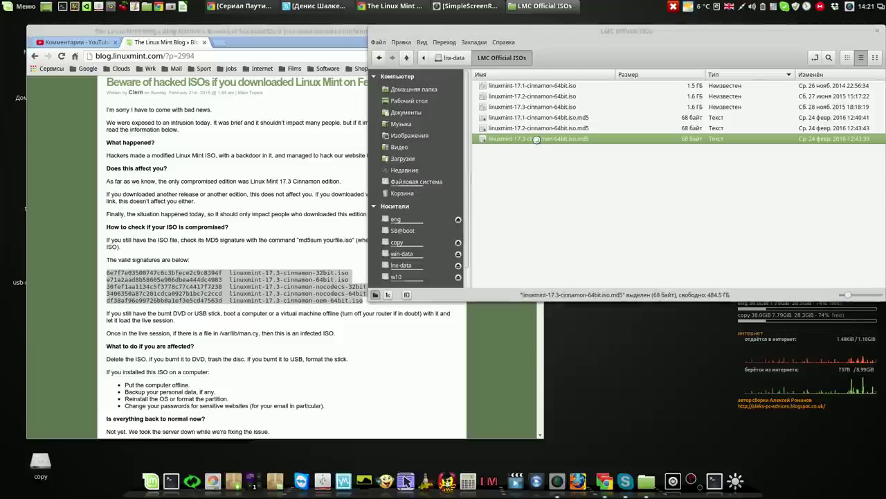
left_click(855, 35)
left_click_drag(497, 207, 620, 172)
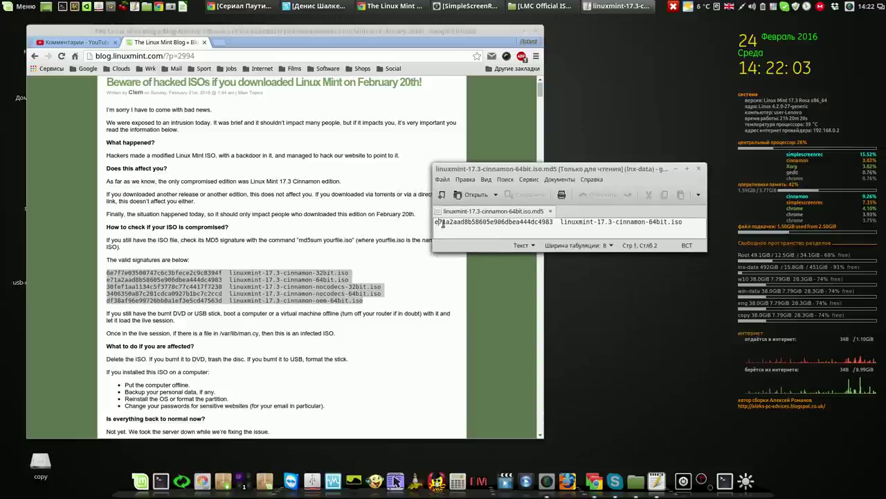
- Compare the hash in the 17.3 md5 file with the article's linuxmint-17.3-cinnamon-64bit.iso signature, and close the md5 file
left_click_drag(445, 221, 435, 222)
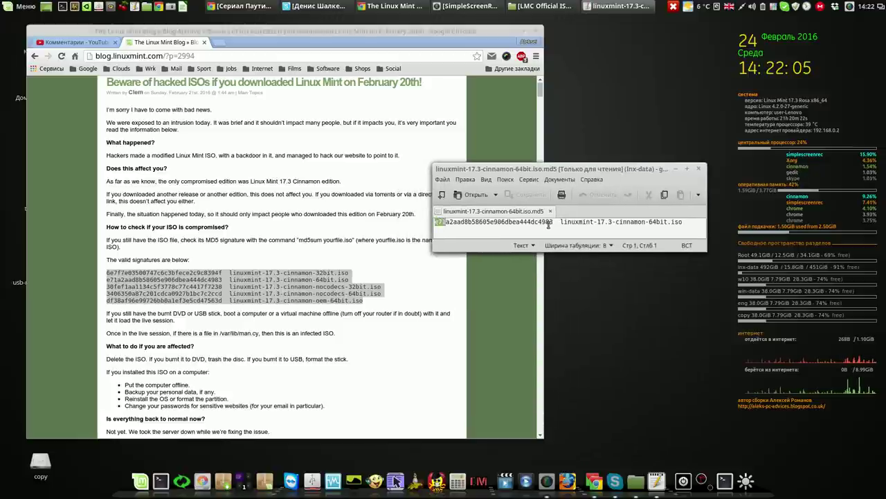
left_click(170, 284)
left_click_drag(107, 279, 355, 280)
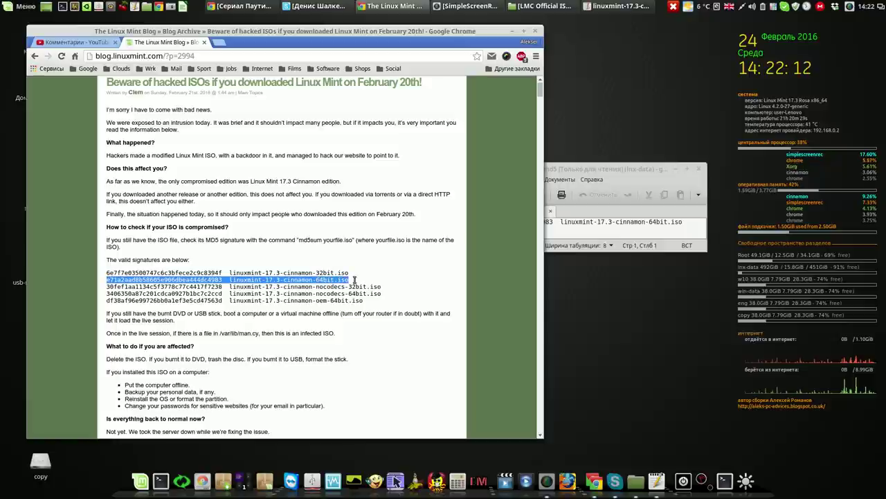
left_click(636, 171)
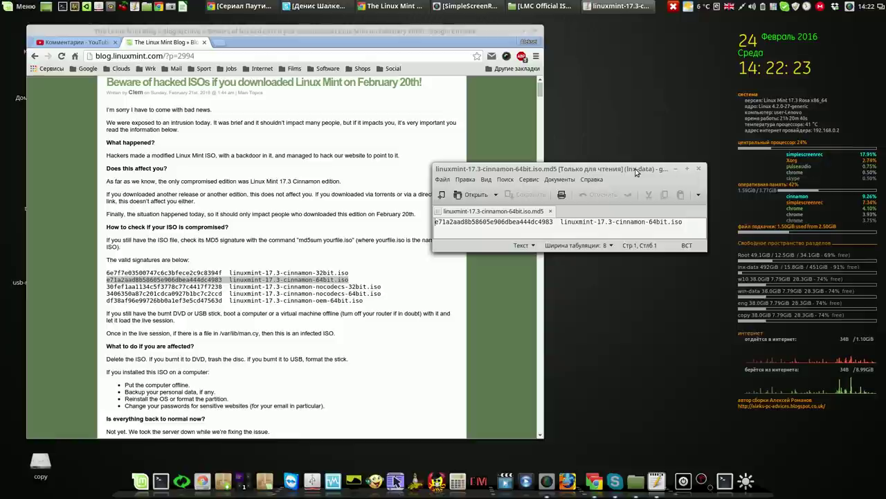
left_click(558, 223)
key("shift+End")
left_click_drag(554, 221, 435, 221)
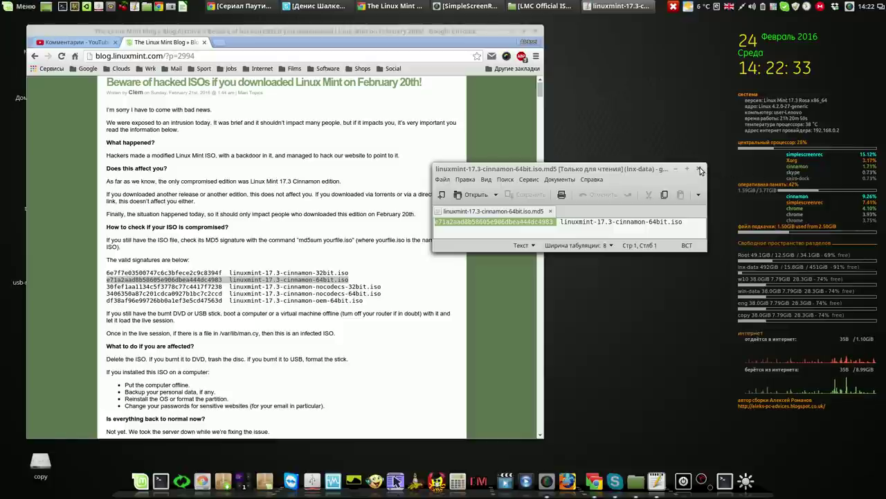
left_click(700, 170)
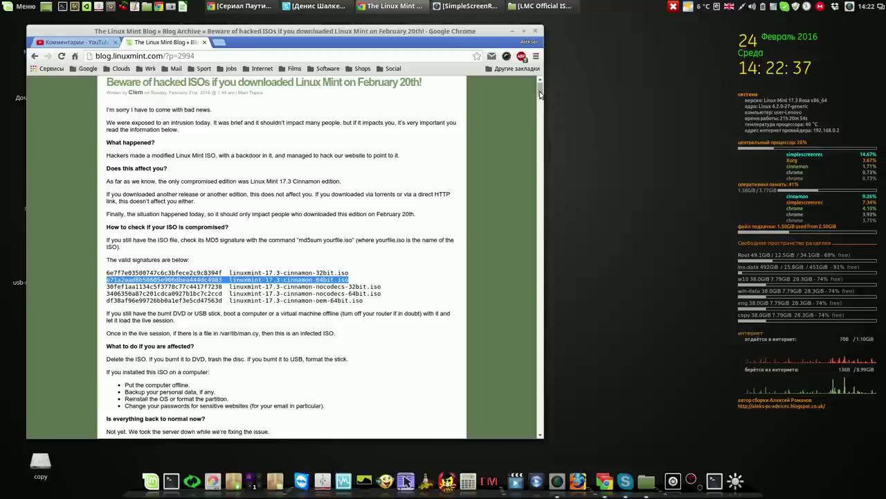
- Highlight the /var/lib/man.cy path in the article and start the lmc virtual machine in VirtualBox
scroll(541, 94, "down", 3)
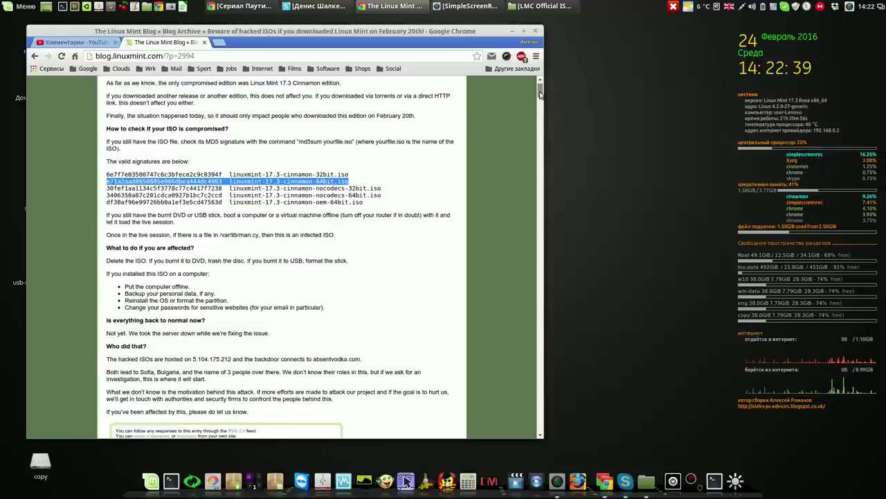
left_click_drag(259, 234, 218, 234)
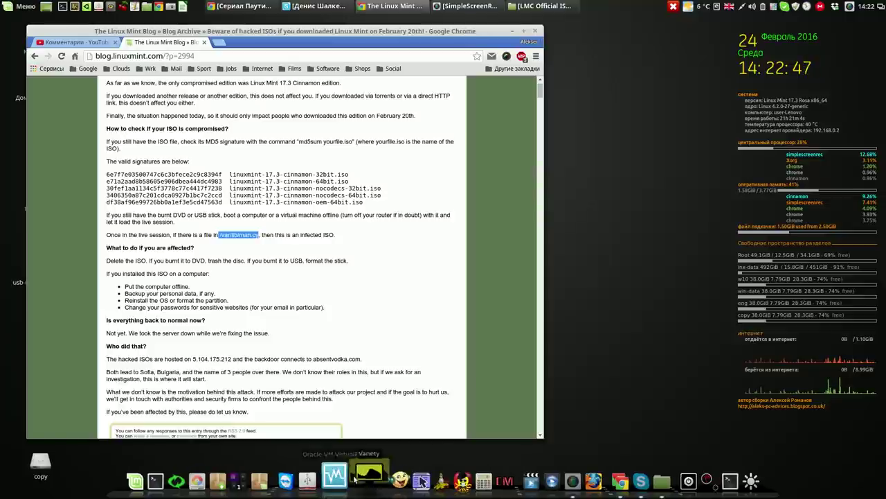
left_click(342, 473)
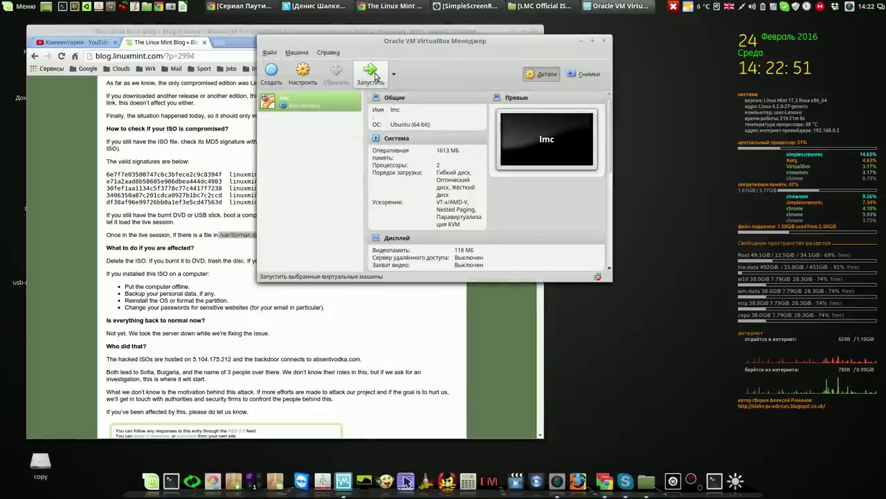
left_click(372, 72)
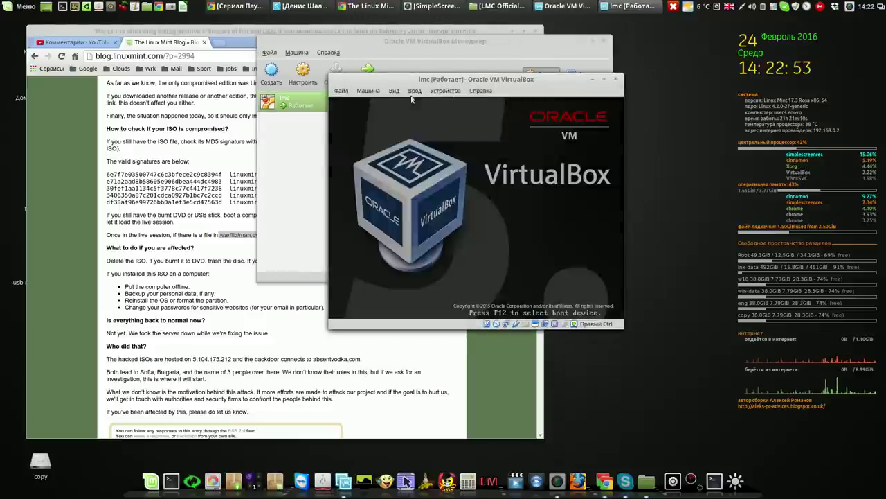
left_click(849, 7)
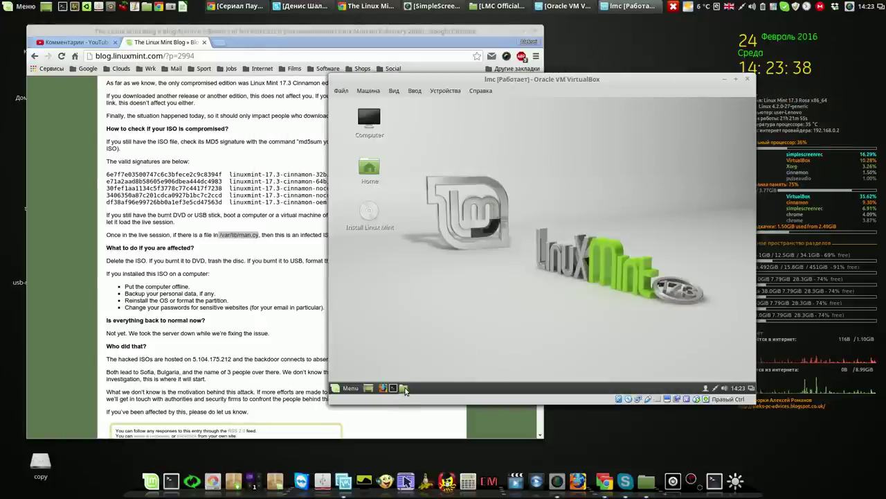
- Open the root of the file system in the virtual machine's file manager and show it as a list
left_click(406, 388)
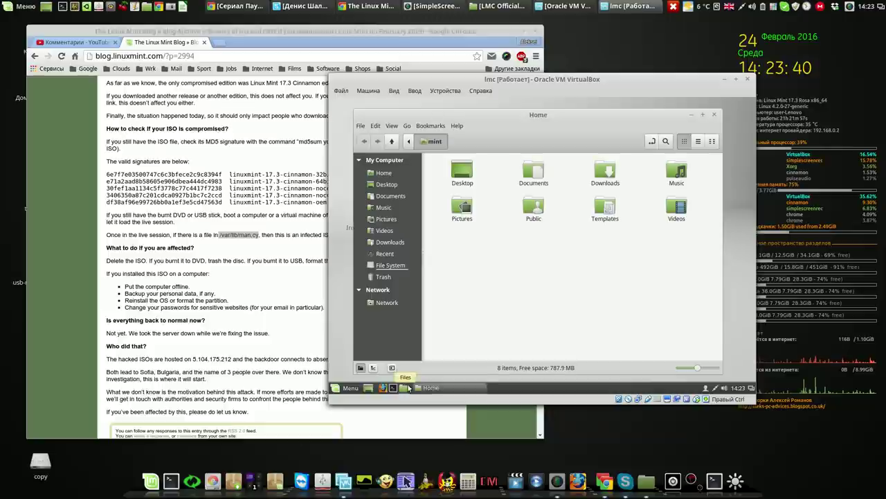
left_click(393, 141)
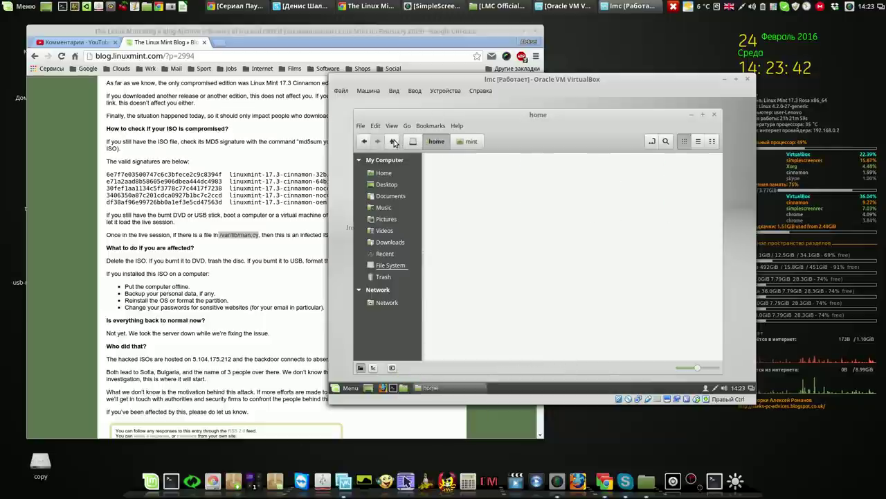
left_click(394, 142)
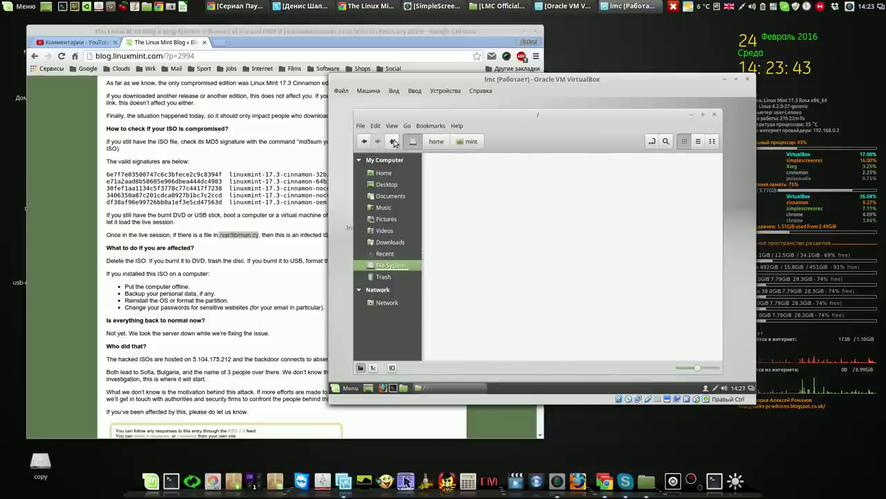
left_click(698, 141)
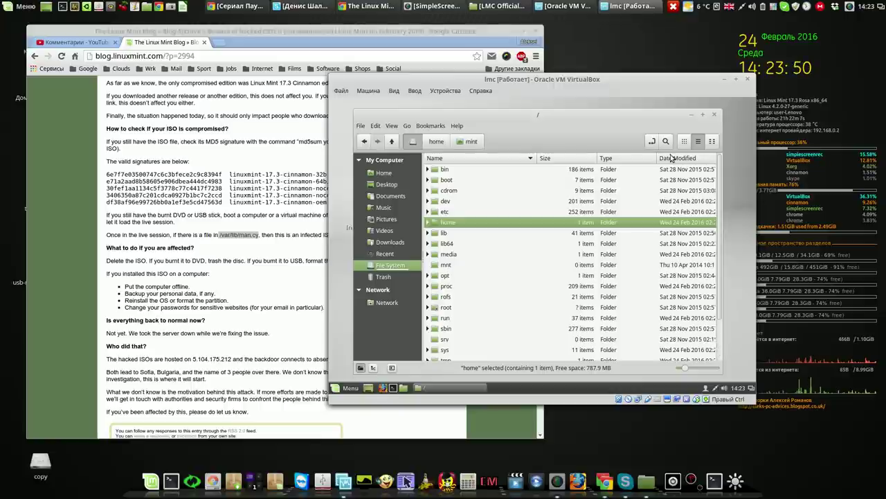
- Sort the root folder list by name in descending order and open the lib folder inside var
left_click(587, 162)
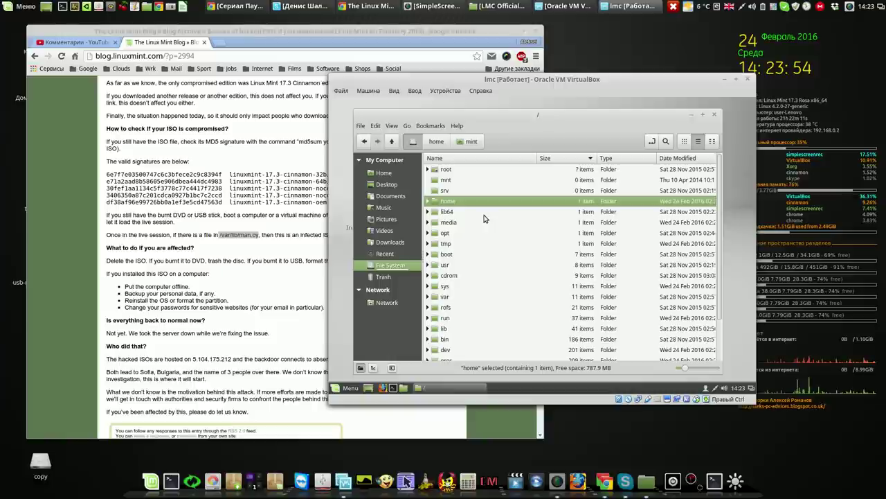
left_click(497, 160)
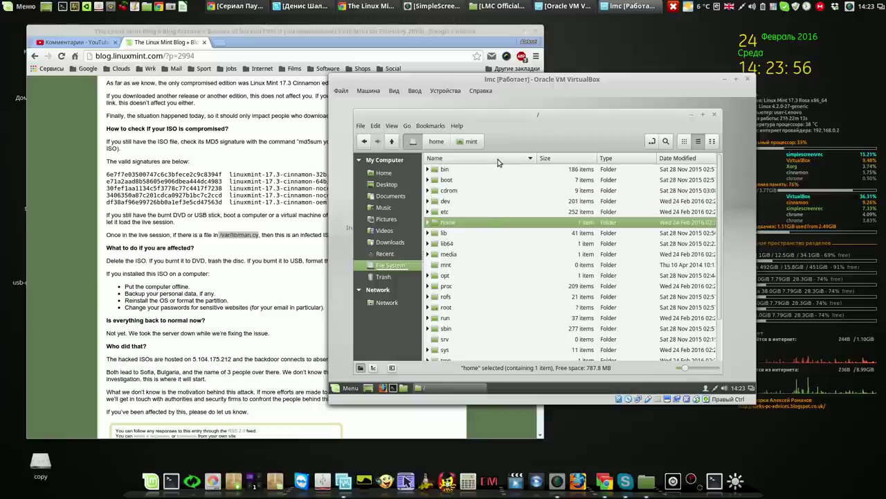
left_click(489, 161)
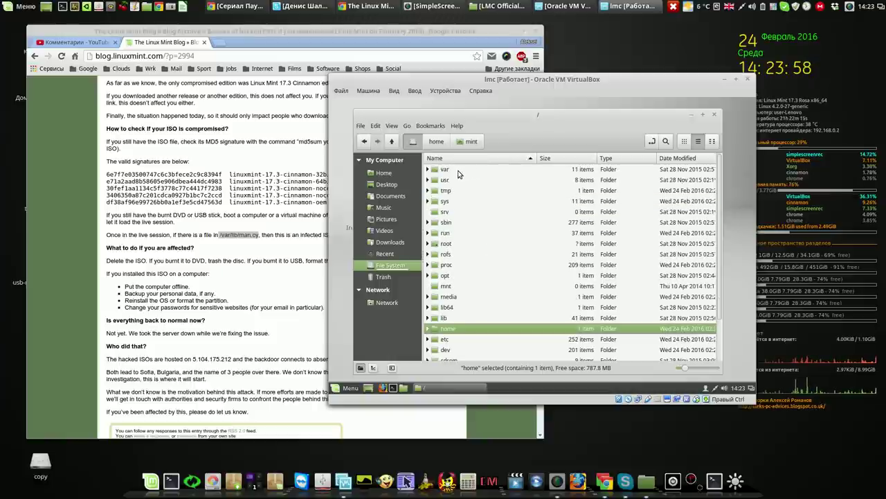
left_click(458, 172)
double_click(458, 173)
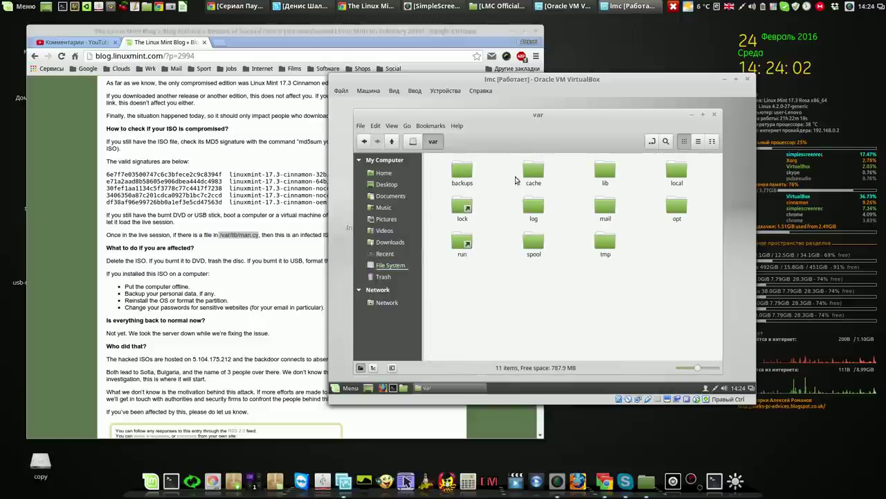
double_click(606, 173)
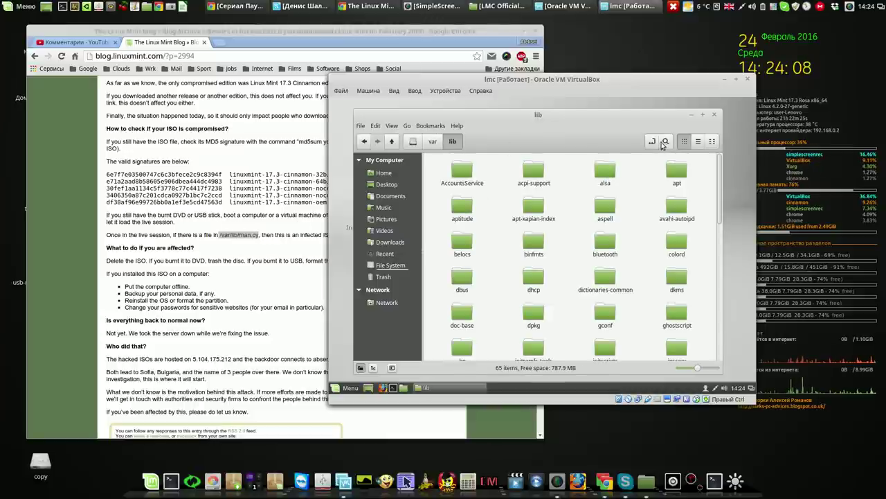
- Search the /var/lib folder for man.cy
left_click(667, 141)
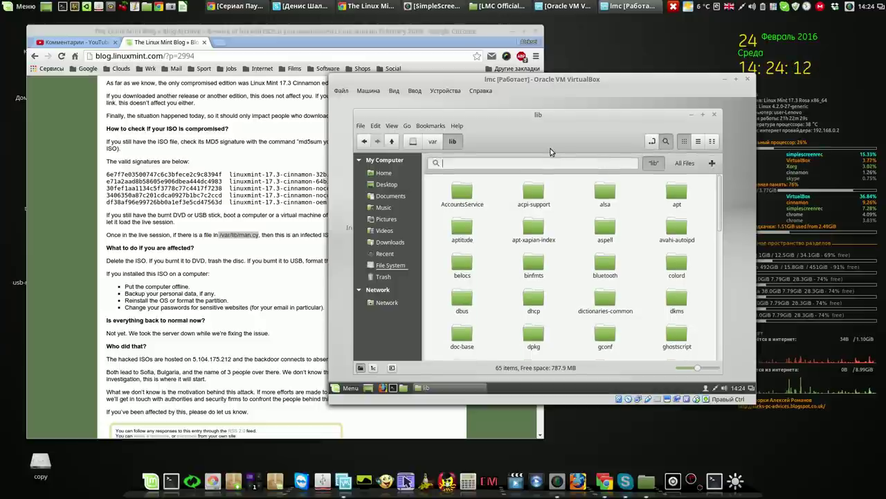
type("m")
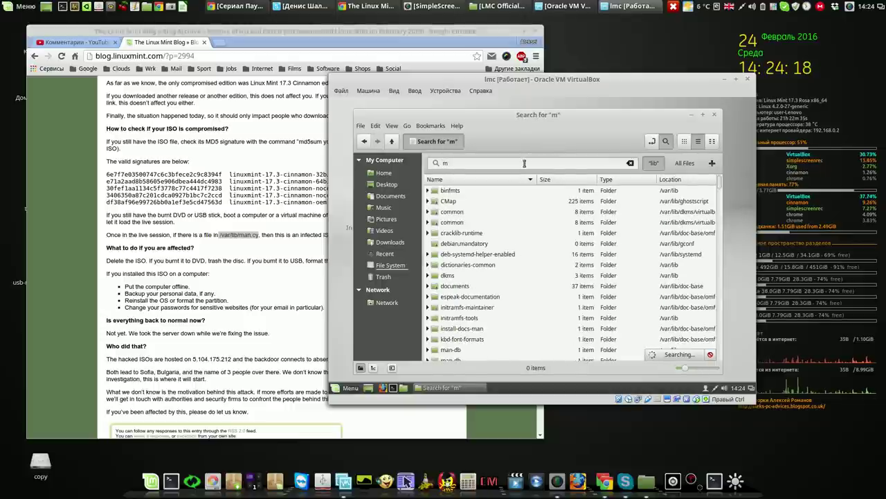
type("an.c")
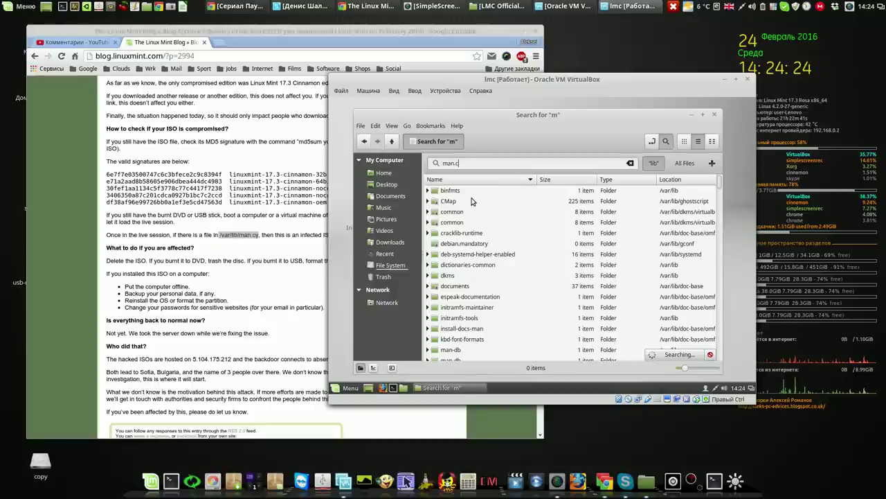
type("y")
key("Return")
- Copy the man.cy search text and close the virtual machine's file manager window
triple_click(446, 163)
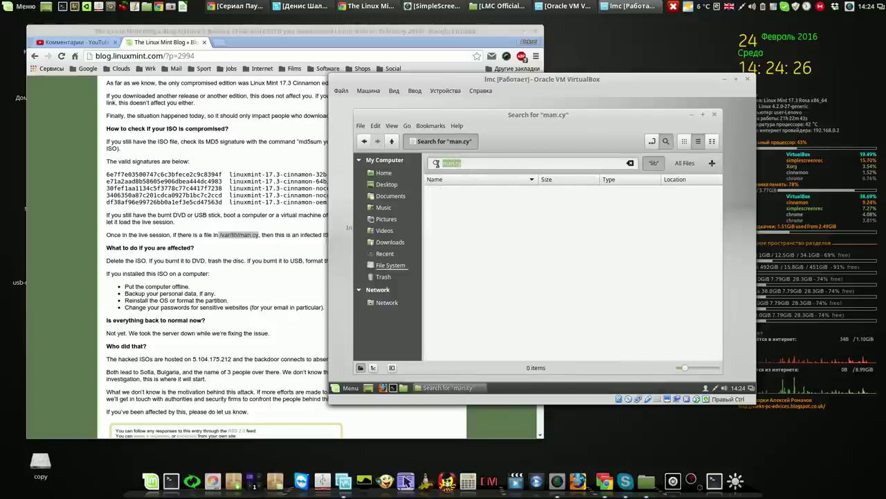
right_click(451, 163)
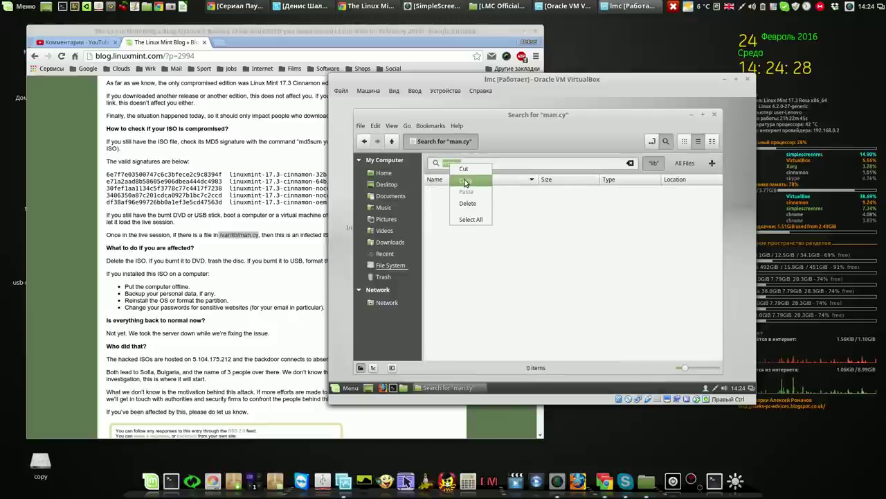
left_click(466, 181)
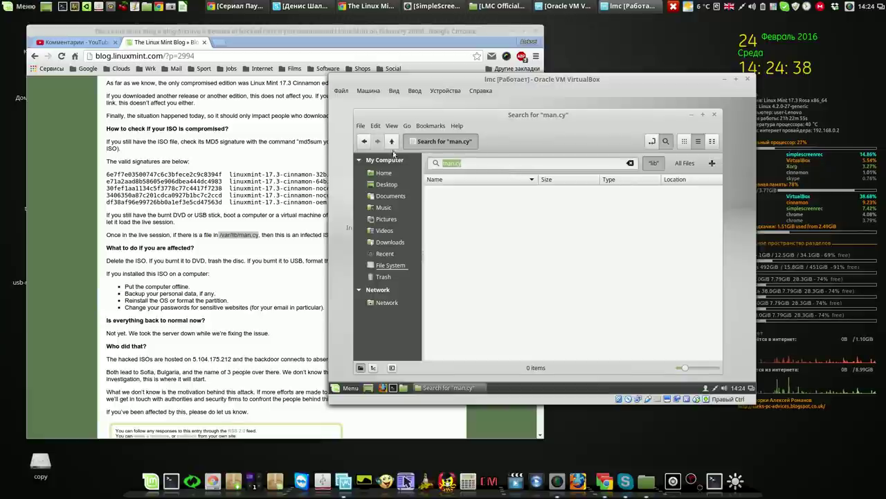
left_click(712, 164)
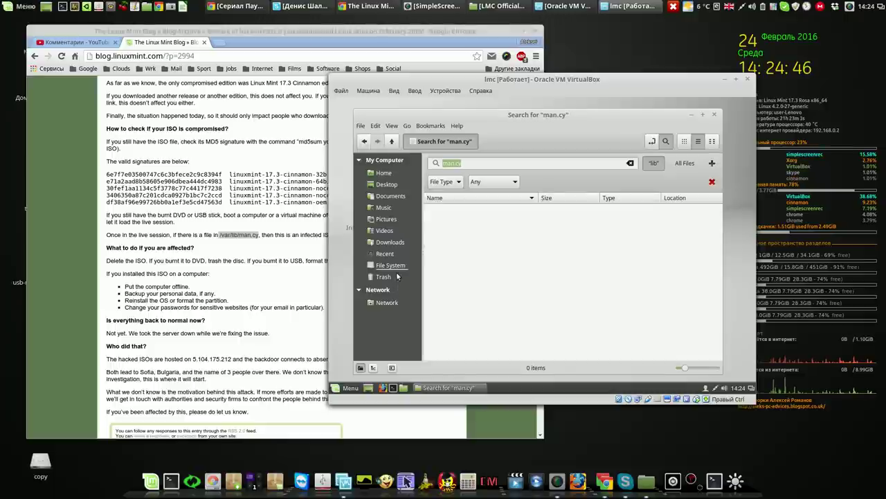
left_click(715, 114)
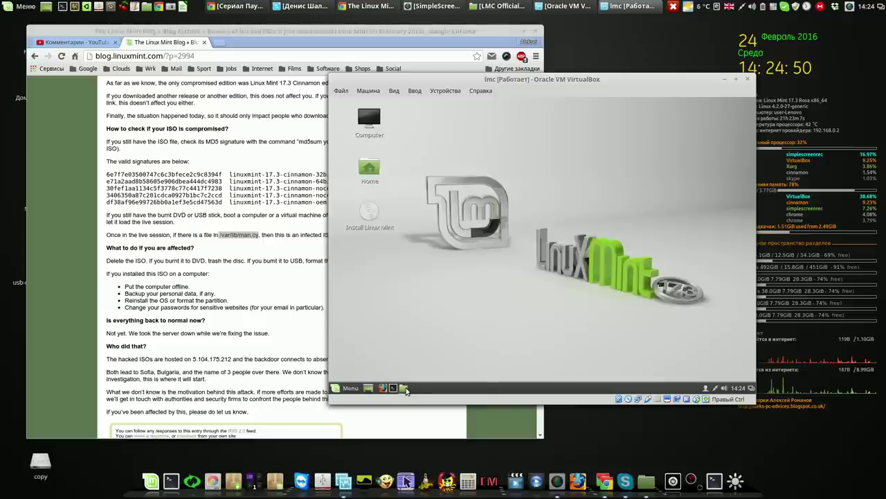
- Reopen the virtual machine's file manager and go up to the file system root and into the var folder
left_click(404, 388)
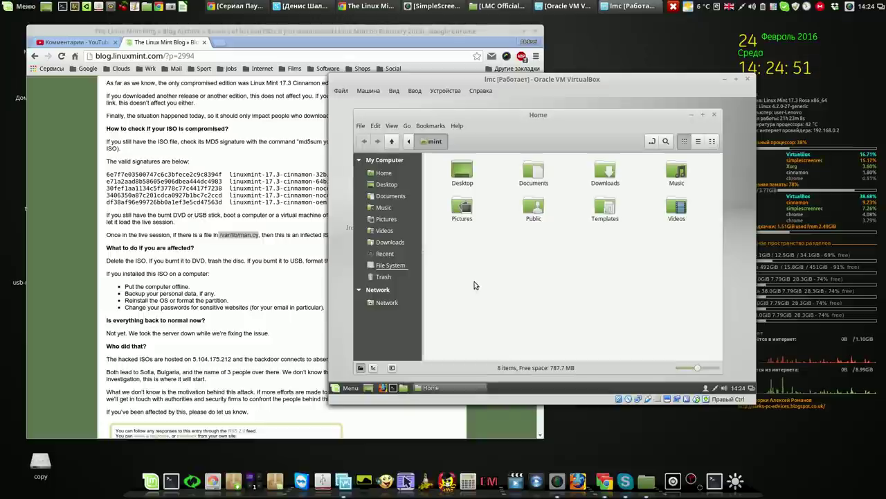
left_click(393, 142)
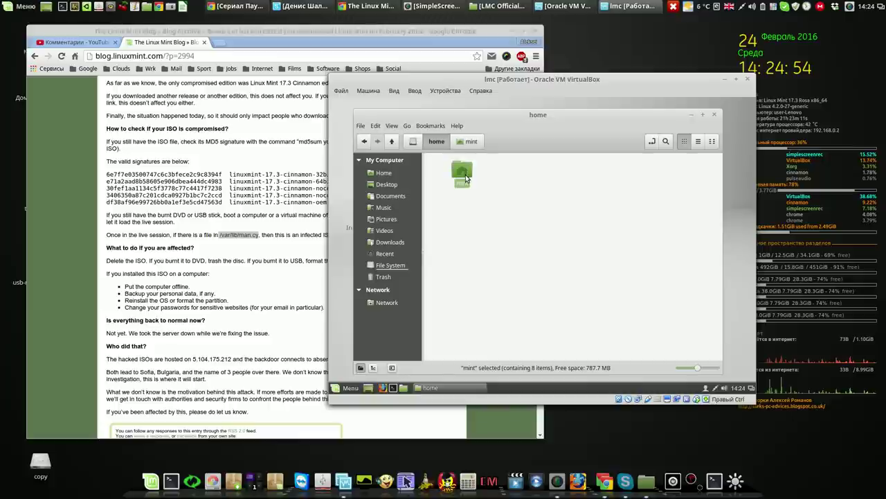
double_click(466, 178)
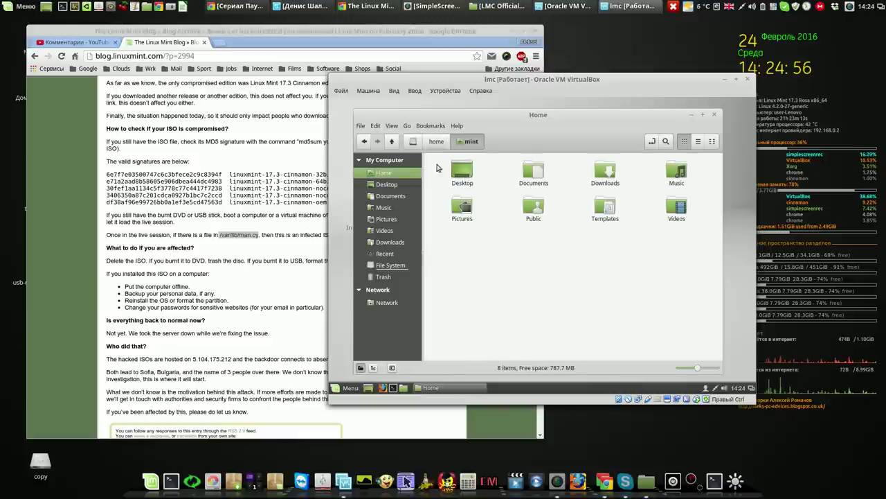
left_click(392, 142)
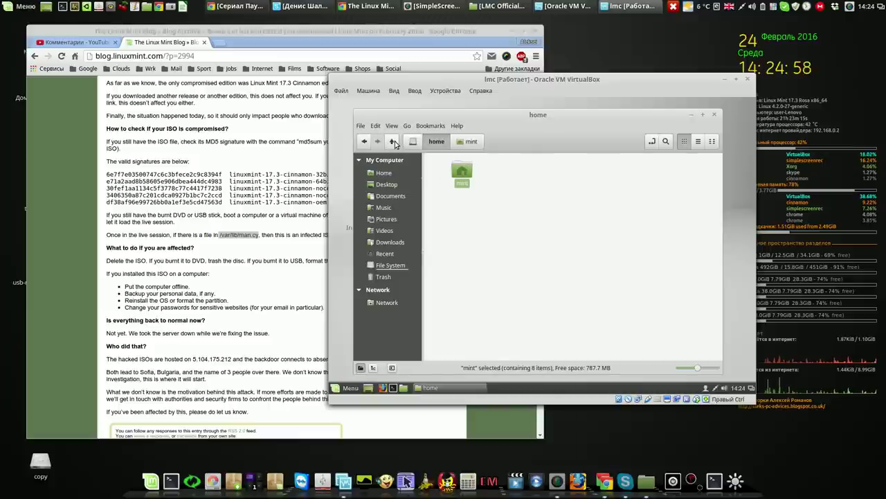
left_click(393, 141)
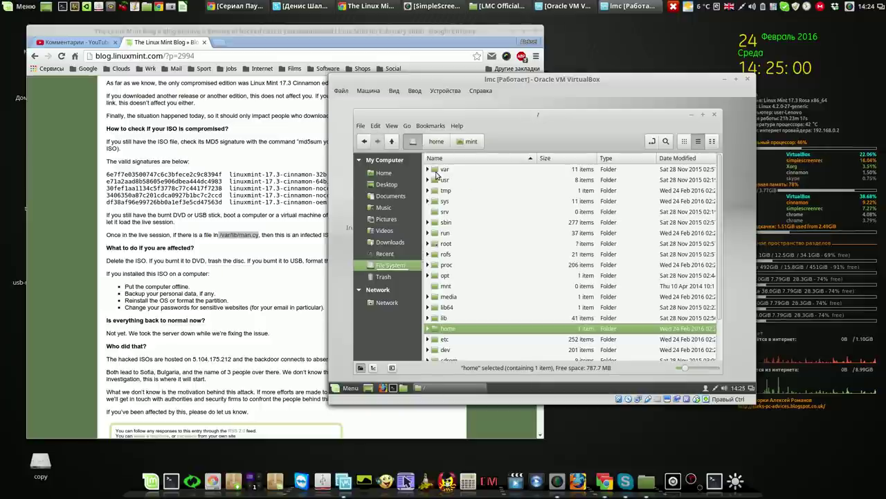
double_click(439, 171)
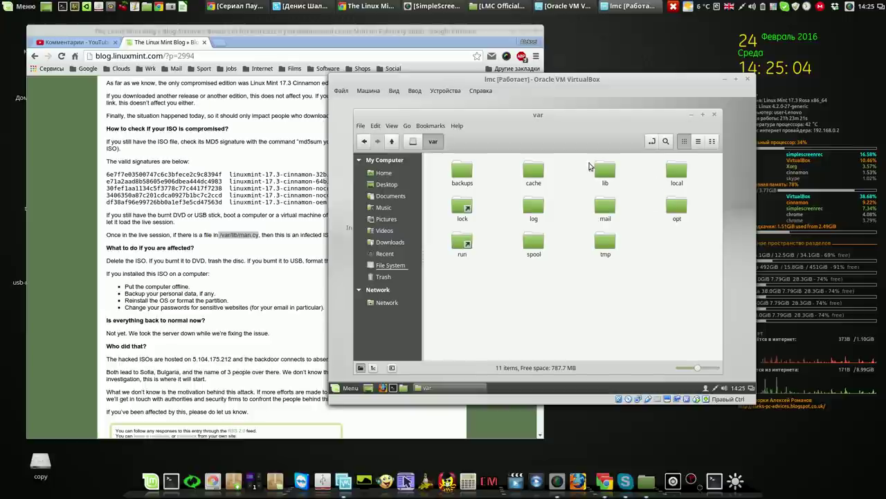
- Search the var folder for man.cy using the copied text, and close the file manager window
left_click(666, 141)
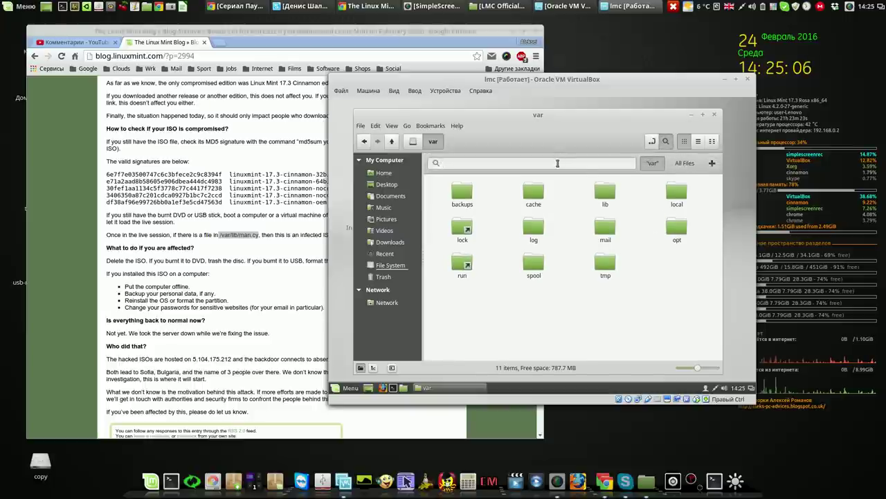
right_click(557, 163)
left_click(582, 195)
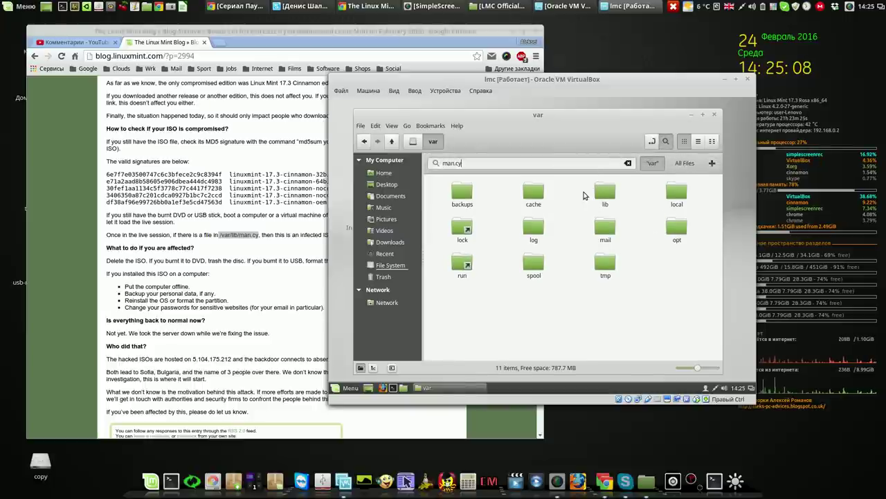
key("Return")
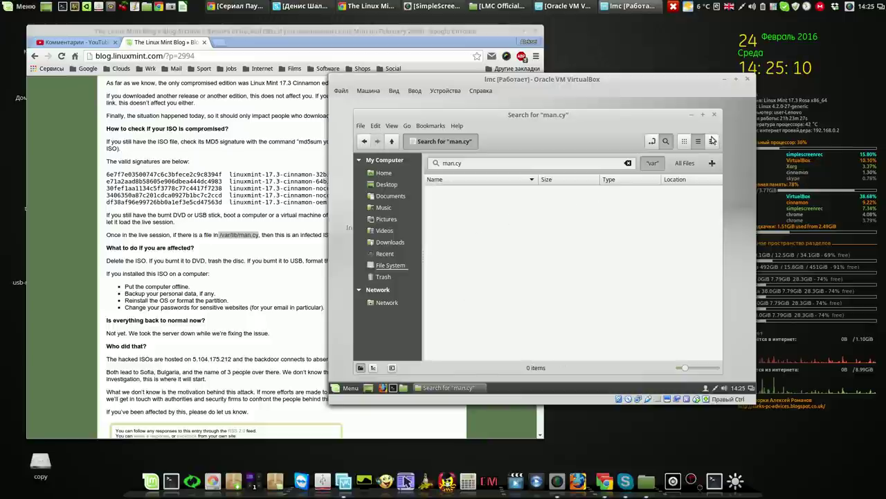
left_click(716, 115)
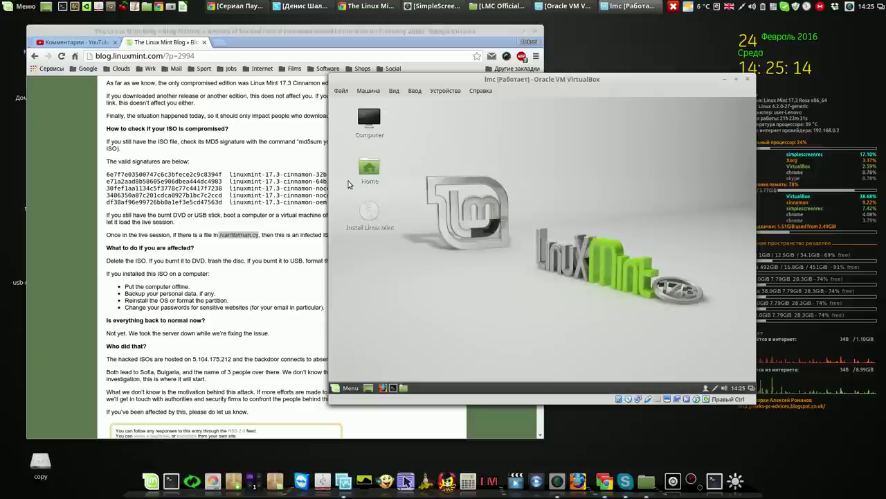
- Close the lmc virtual machine and highlight the linuxmint-17.3-cinnamon-64bit.iso signature line in the article
left_click(746, 81)
left_click(600, 272)
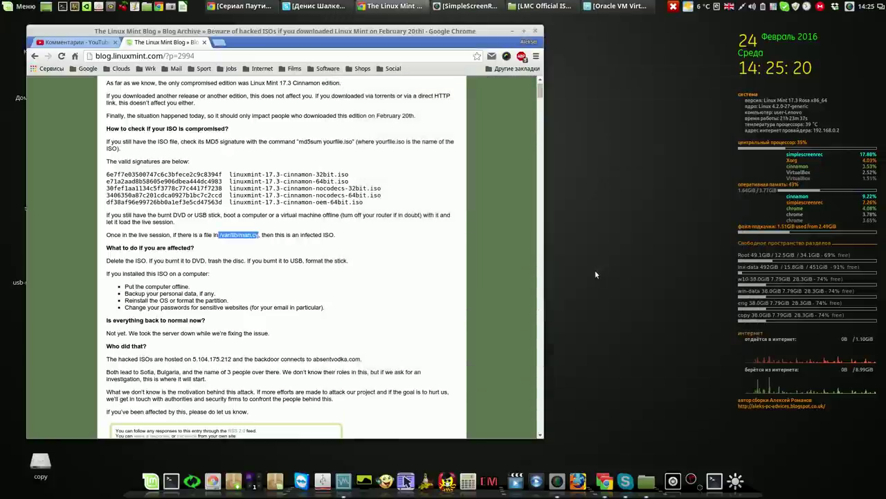
left_click(107, 182)
left_click_drag(107, 182, 355, 181)
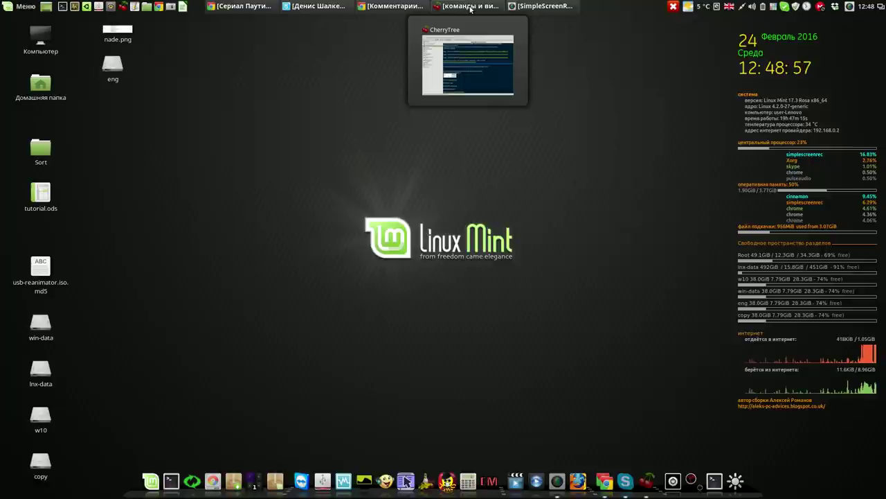
- Switch to CherryTree, open its configuration directory in the file manager and close the CherryTree window
left_click(471, 8)
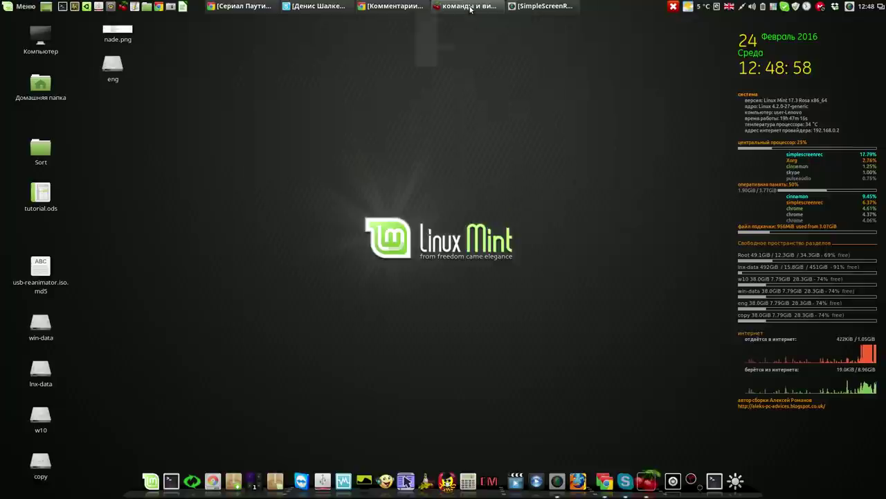
left_click_drag(660, 39, 558, 34)
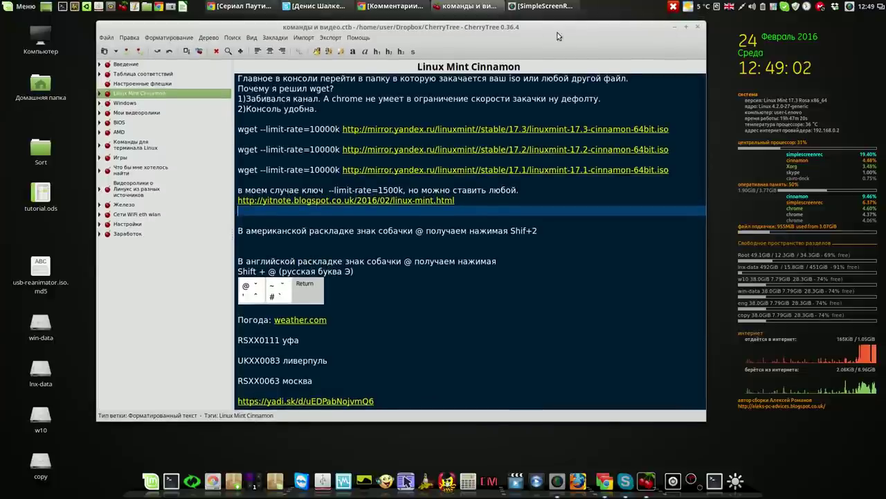
left_click(391, 52)
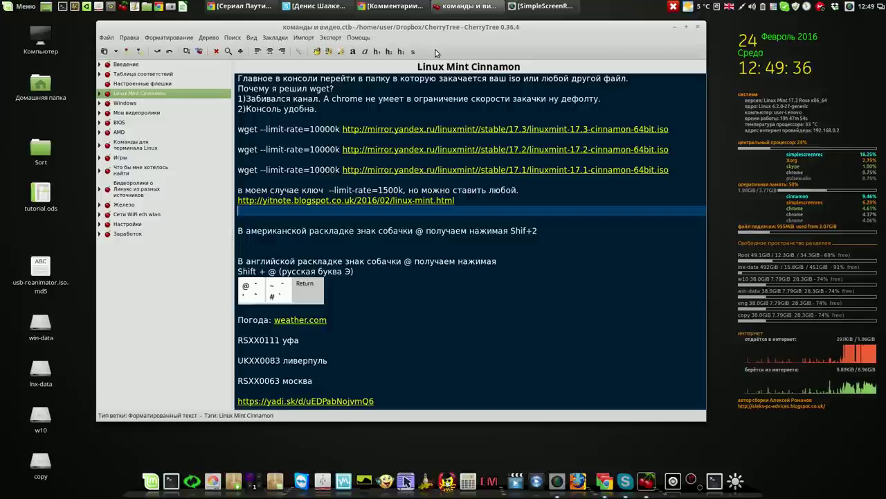
left_click(360, 38)
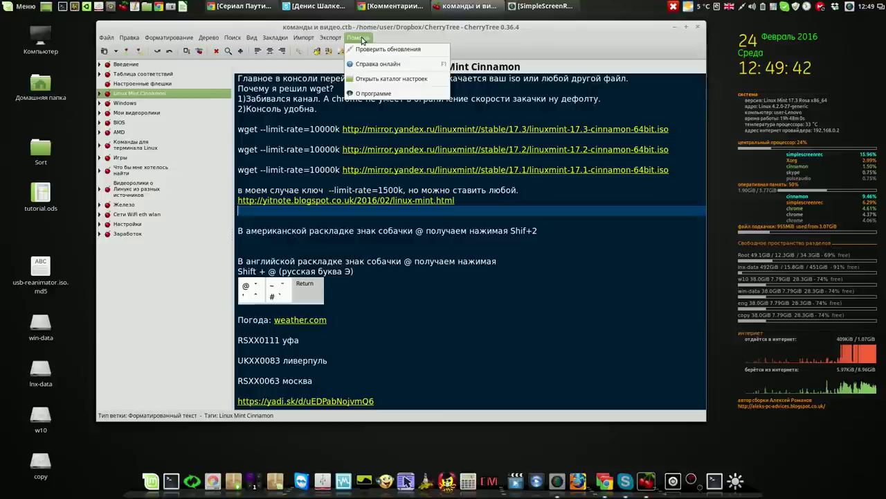
left_click(377, 80)
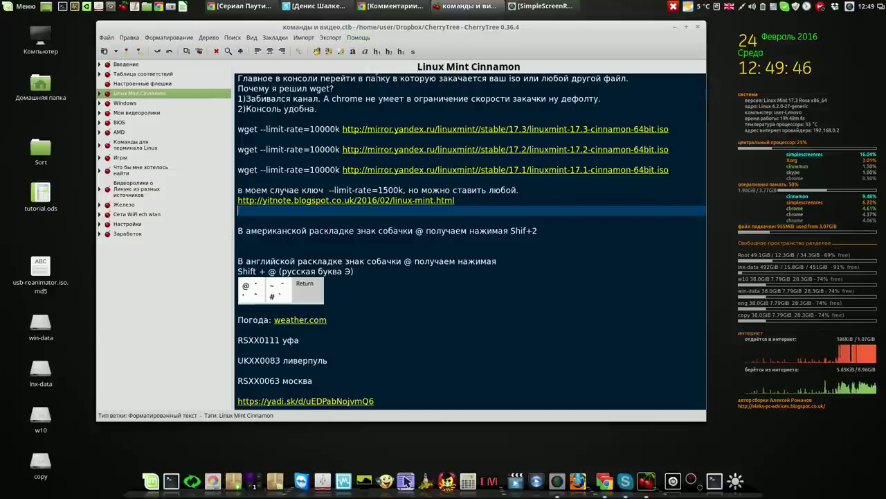
left_click_drag(737, 34, 362, 55)
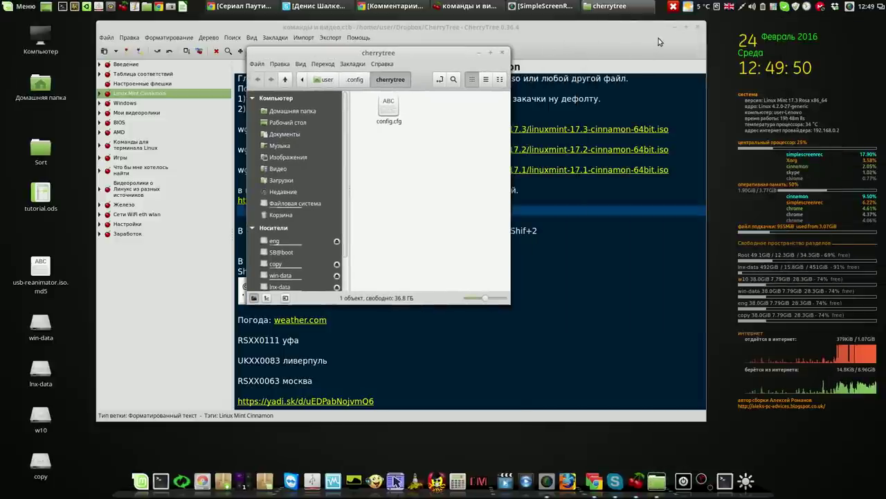
left_click(699, 30)
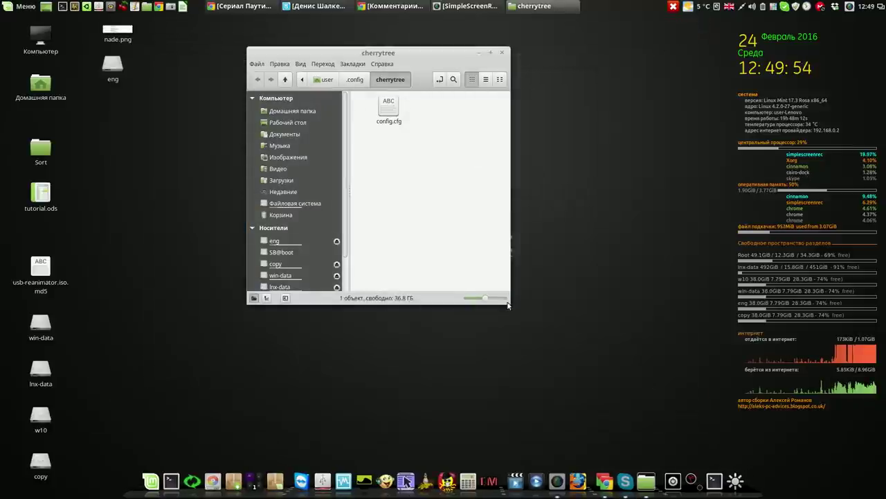
- Widen and reposition the cherrytree folder window, and select config.cfg
left_click_drag(507, 302, 683, 280)
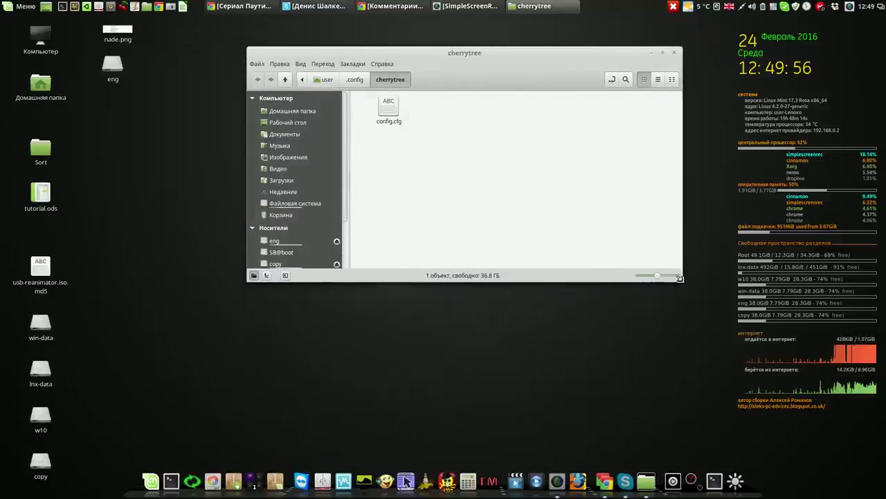
left_click_drag(596, 54, 516, 44)
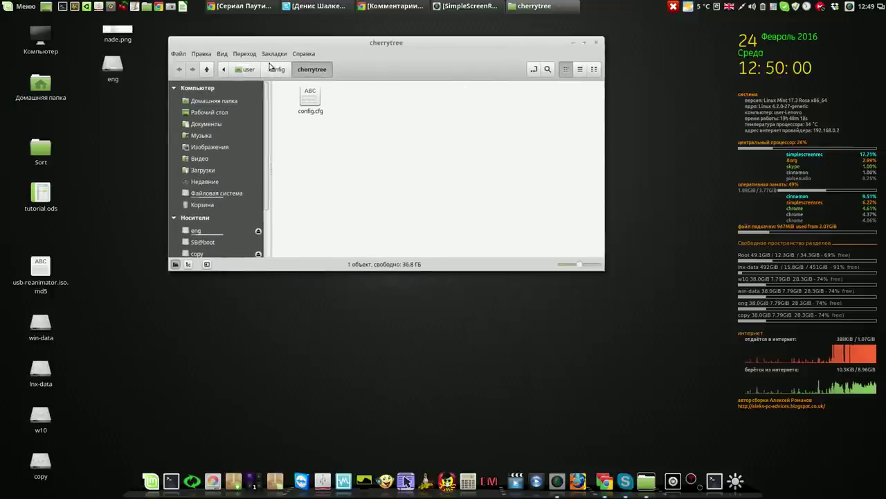
left_click(313, 102)
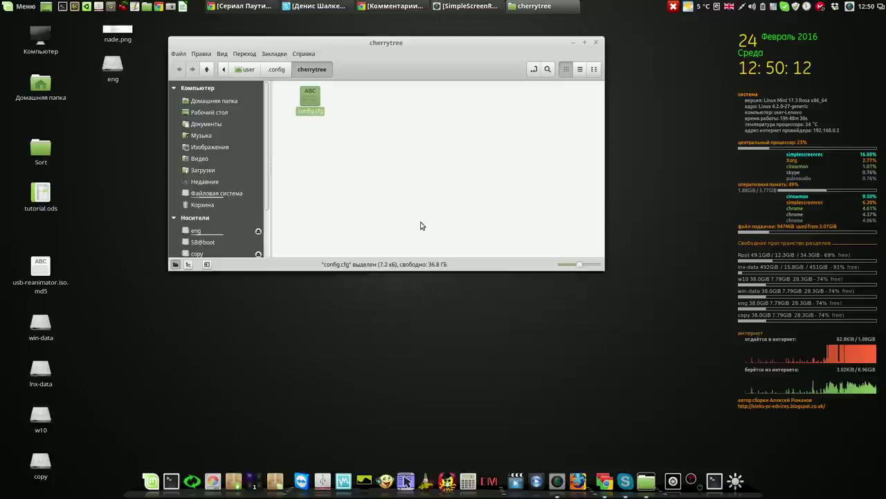
- Copy config.cfg from the cherrytree folder to the Рабочий стол folder and close the file manager window
right_click(311, 104)
left_click(337, 152)
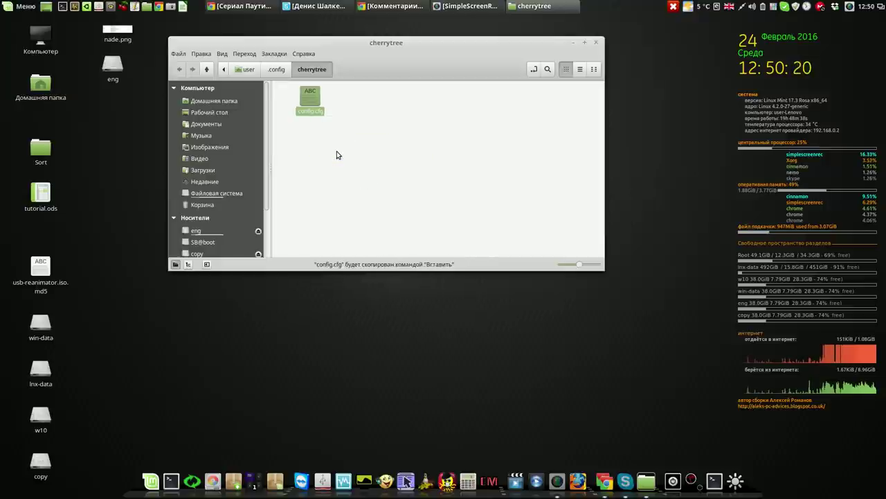
left_click(224, 113)
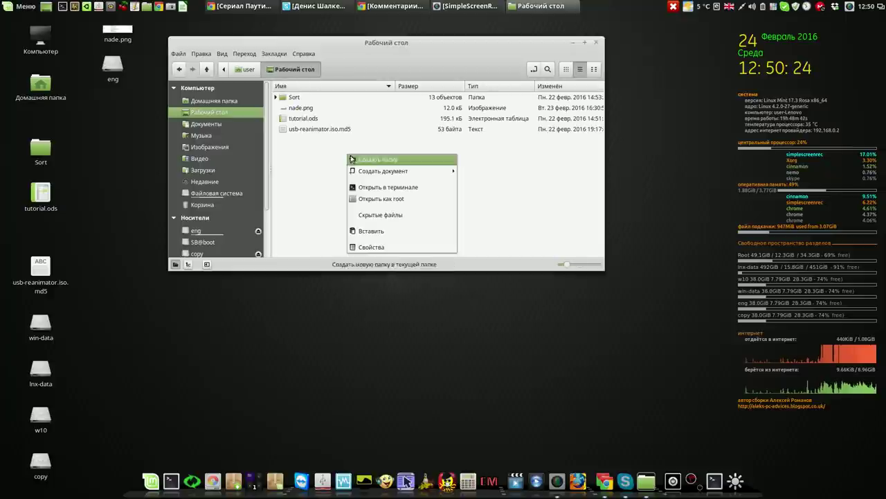
left_click(376, 231)
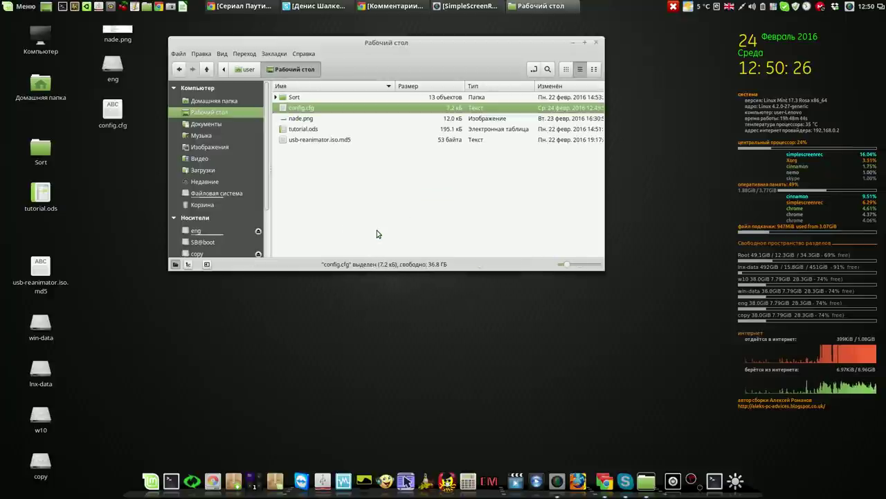
left_click(597, 43)
- Switch to Chrome, open MEGA in a new tab and go to Linux > CherryTree > Разные файлики ctb
left_click(413, 8)
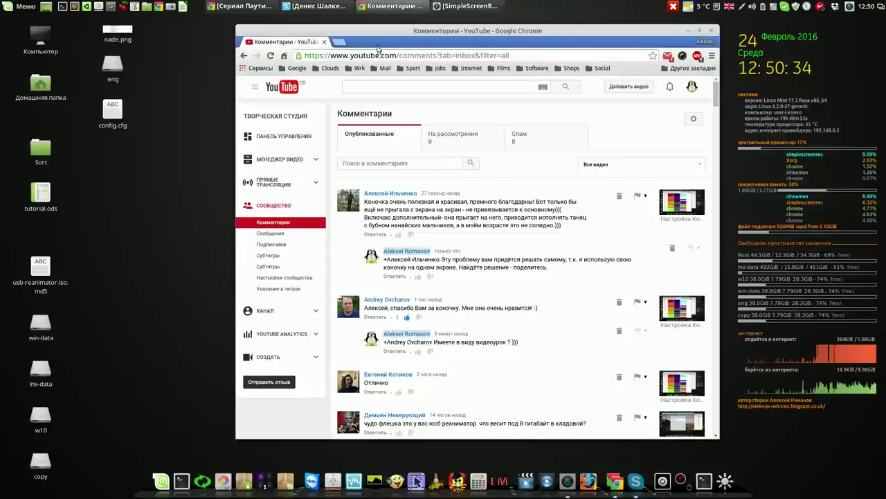
left_click(340, 43)
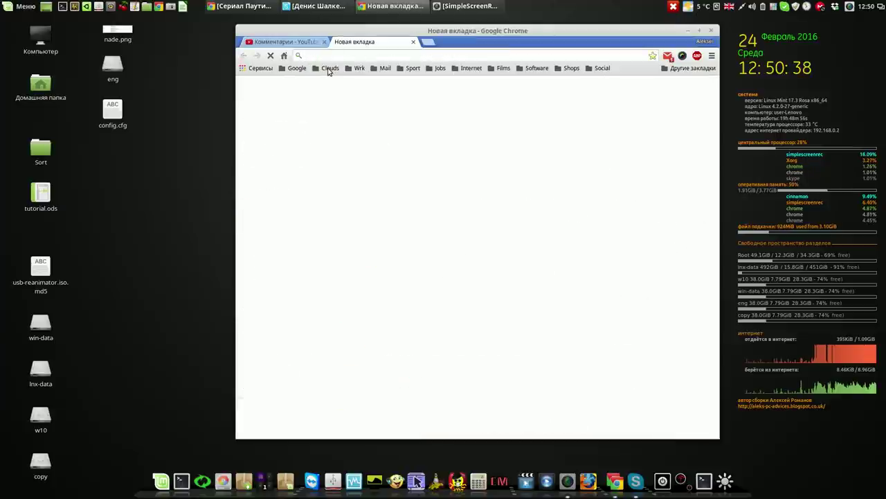
left_click(329, 69)
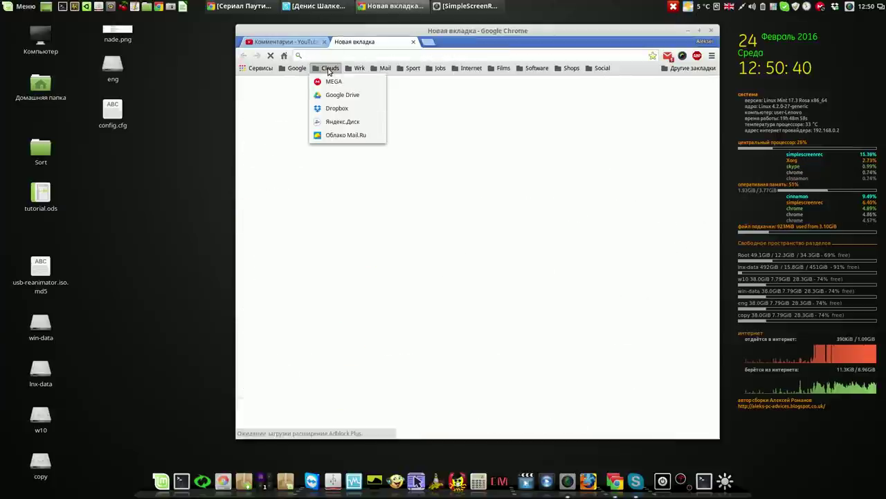
left_click(330, 82)
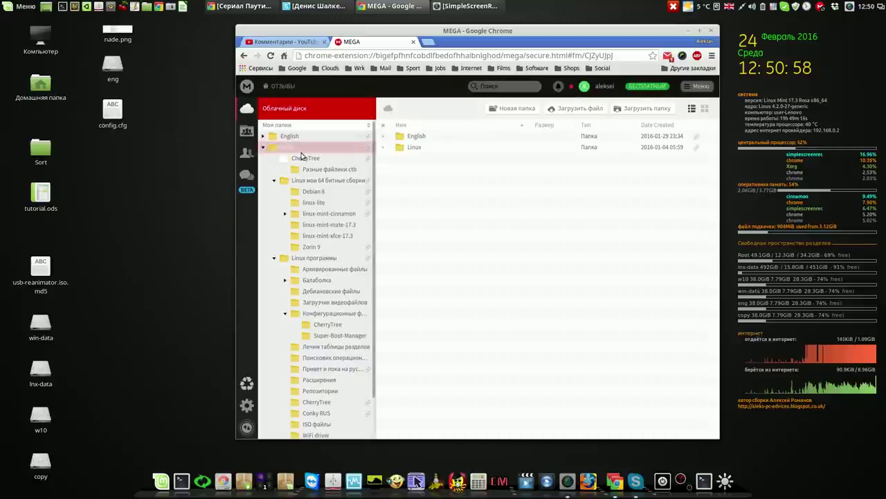
left_click(305, 159)
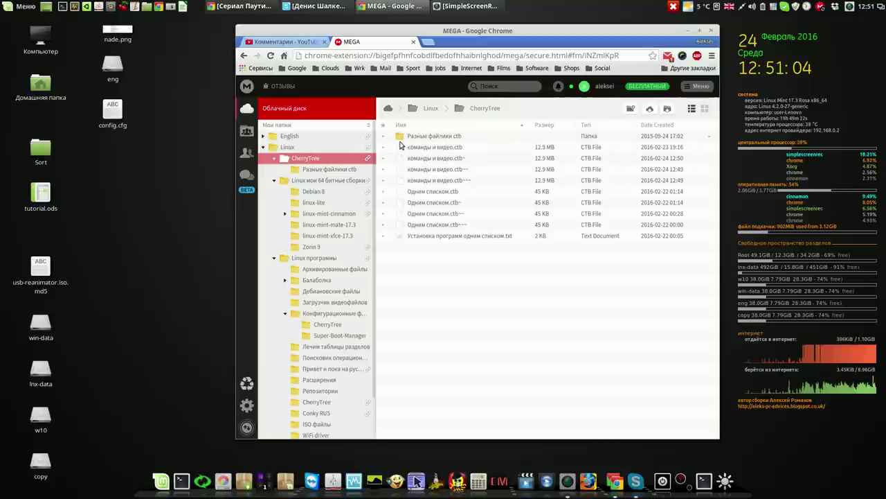
double_click(403, 138)
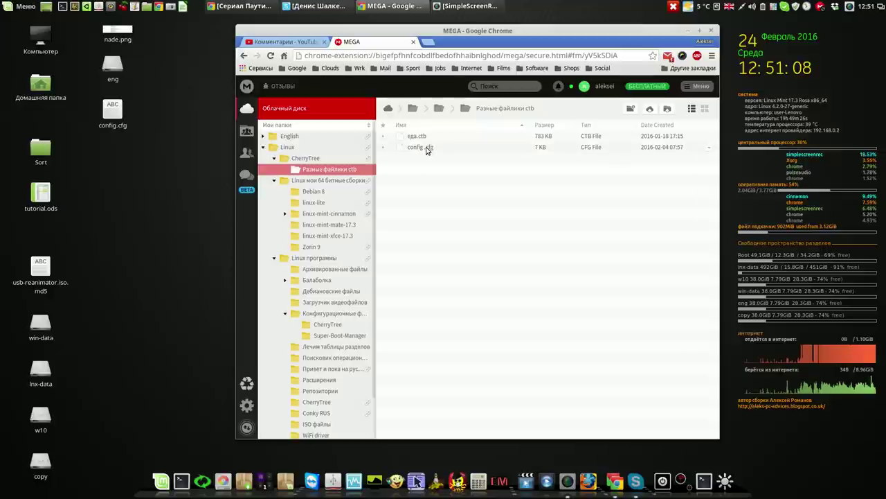
- Move the old config.cfg in the Разные файлики ctb cloud folder to MEGA's trash
right_click(427, 151)
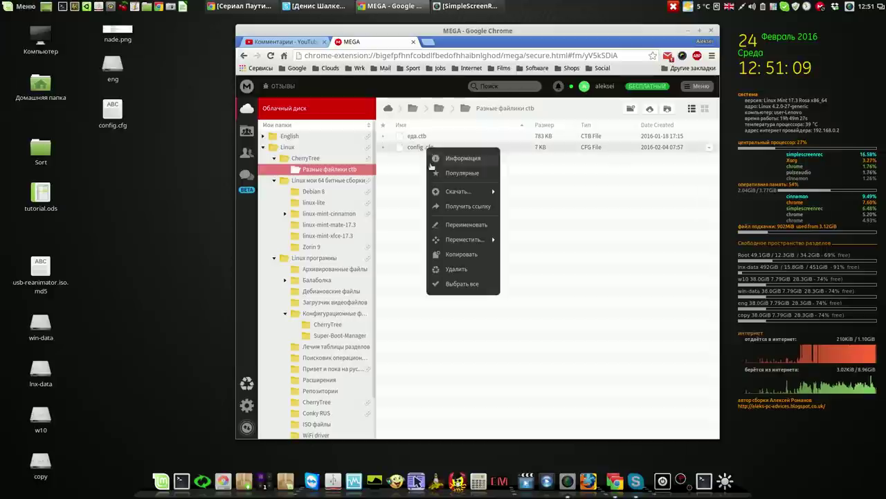
left_click(457, 269)
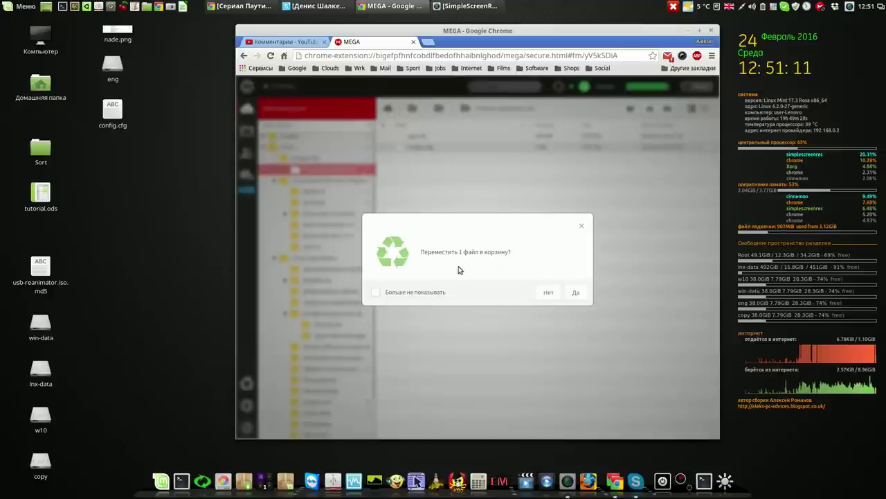
left_click(583, 296)
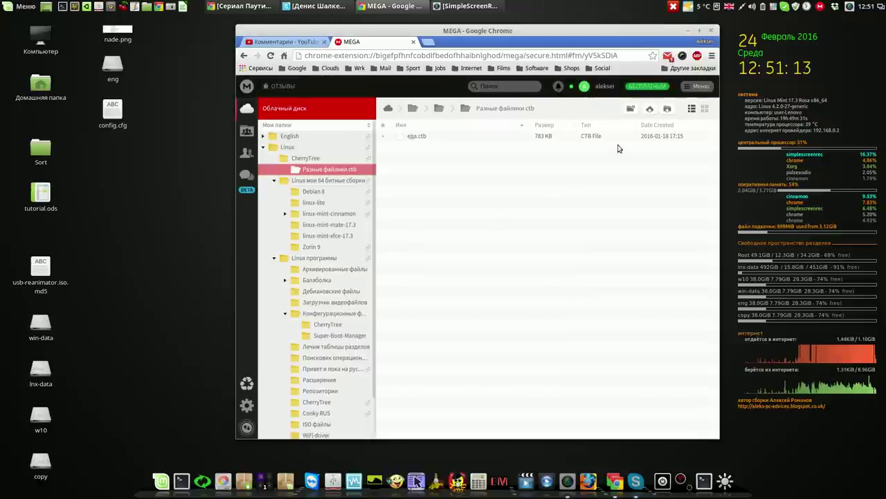
- Upload config.cfg from the Рабочий стол folder to the current MEGA folder and minimize the browser
left_click(641, 110)
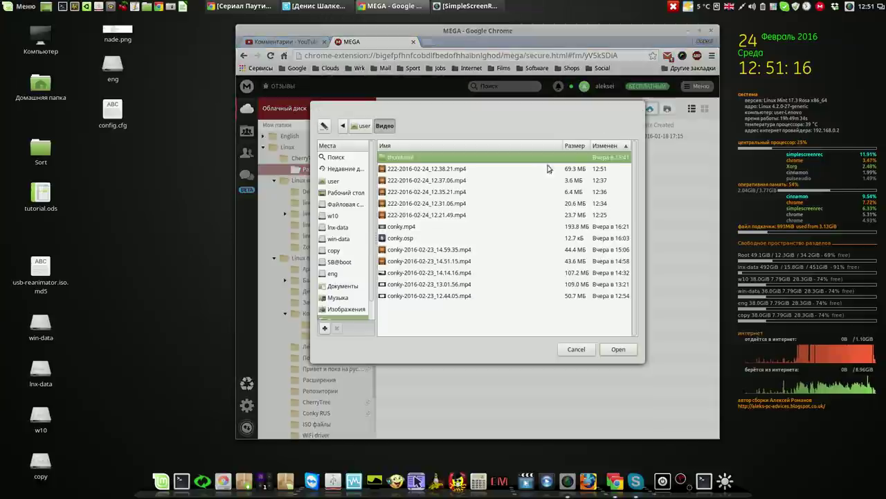
left_click(355, 193)
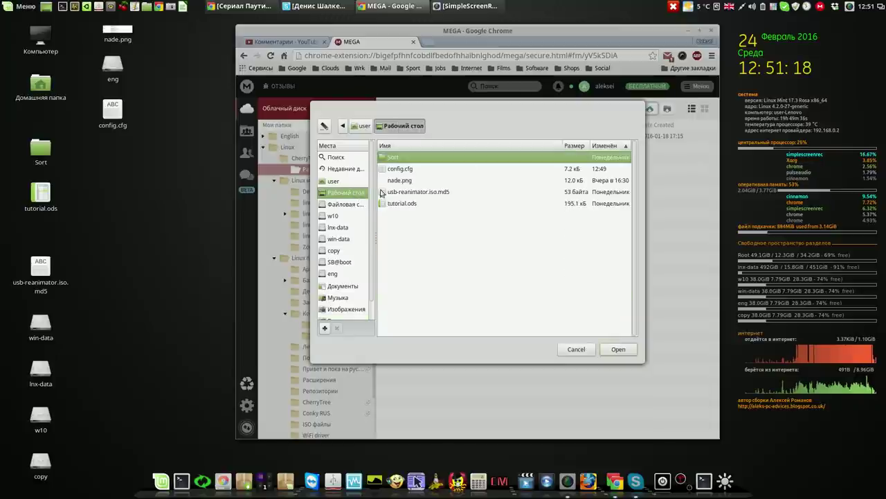
left_click(412, 171)
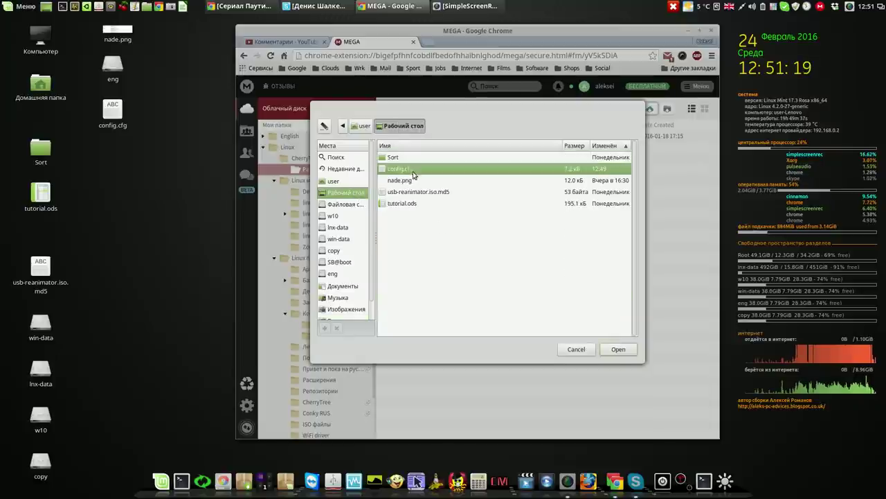
left_click(614, 349)
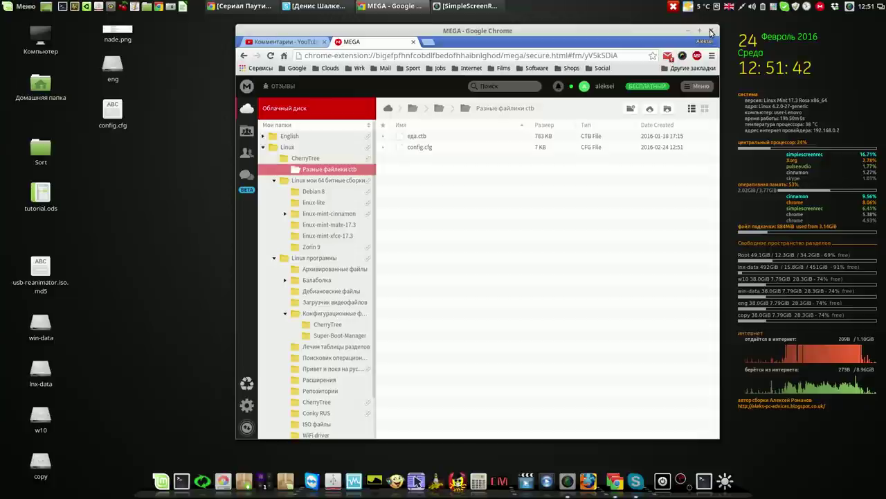
left_click(689, 31)
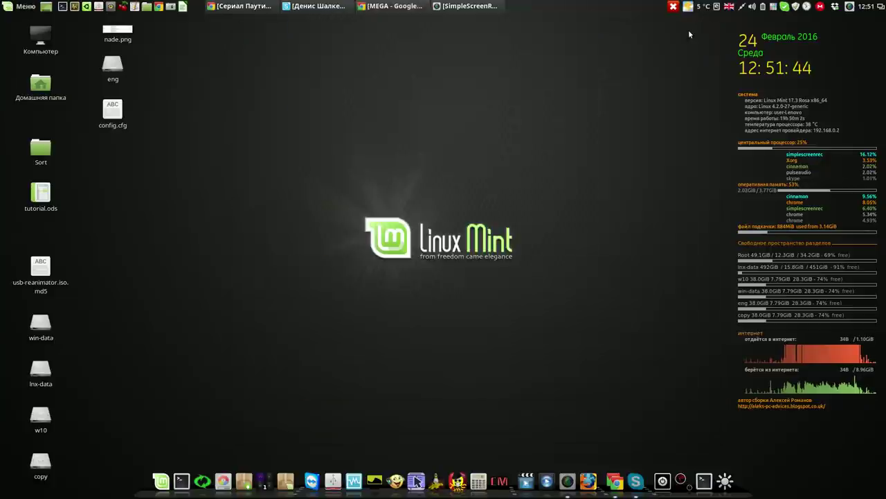
- Copy config.cfg from the desktop and open the home folder in the file manager
right_click(117, 110)
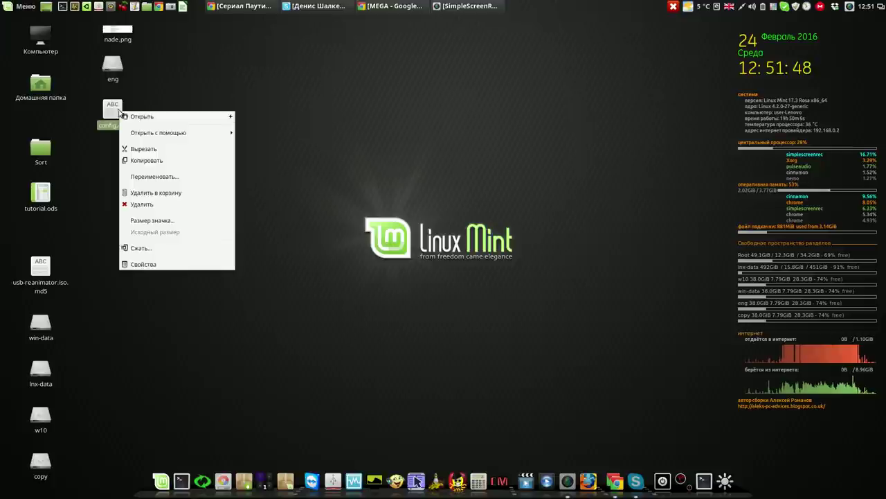
left_click(146, 161)
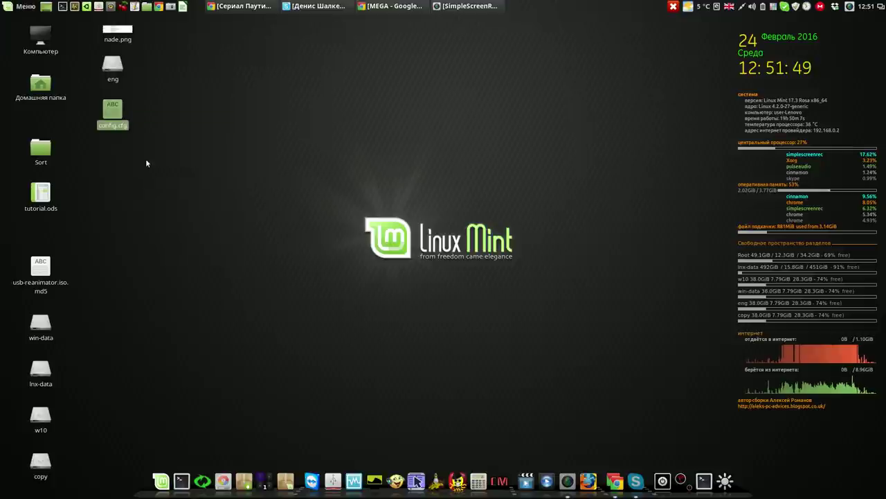
left_click(147, 8)
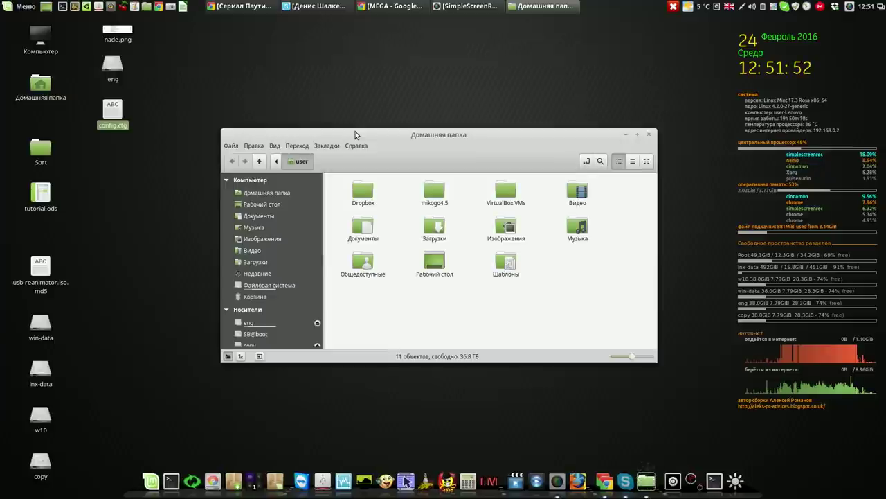